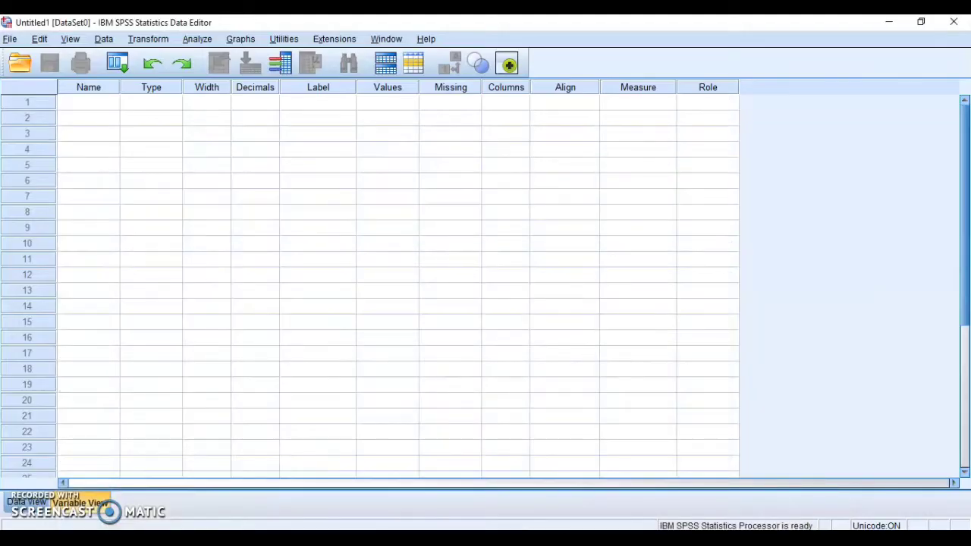
# Step: Define two variables named Jenis_Kelamin and Hasil_Penilaian in the first two rows
pyautogui.click(80, 104)
pyautogui.write('Jenis_Kelamin')
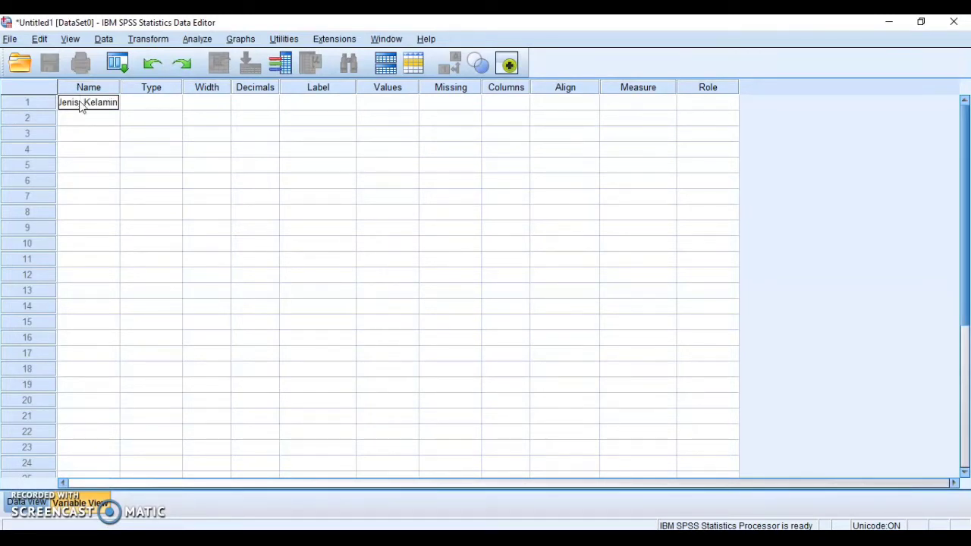
pyautogui.press('Return')
pyautogui.write('H')
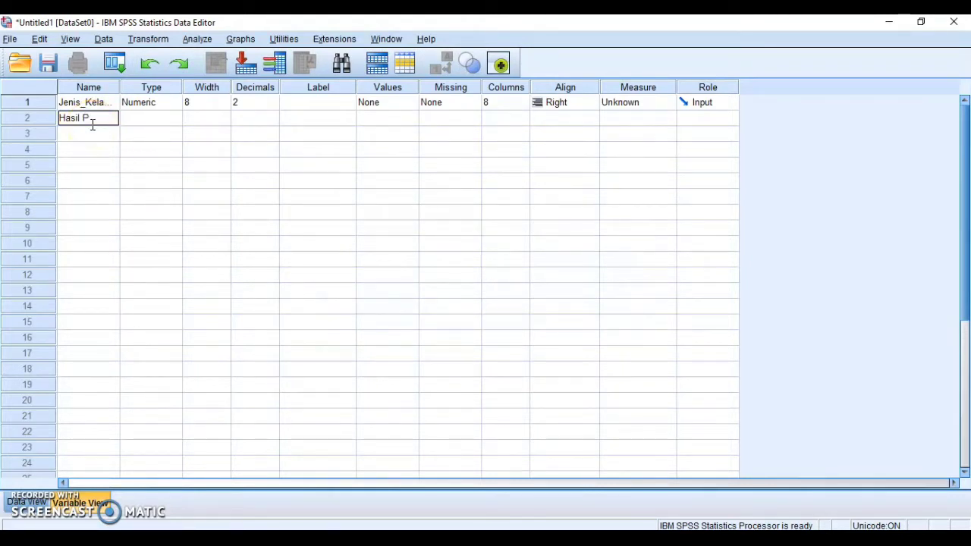
pyautogui.write('asil P')
pyautogui.press('BackSpace')
pyautogui.write('_Penilaian')
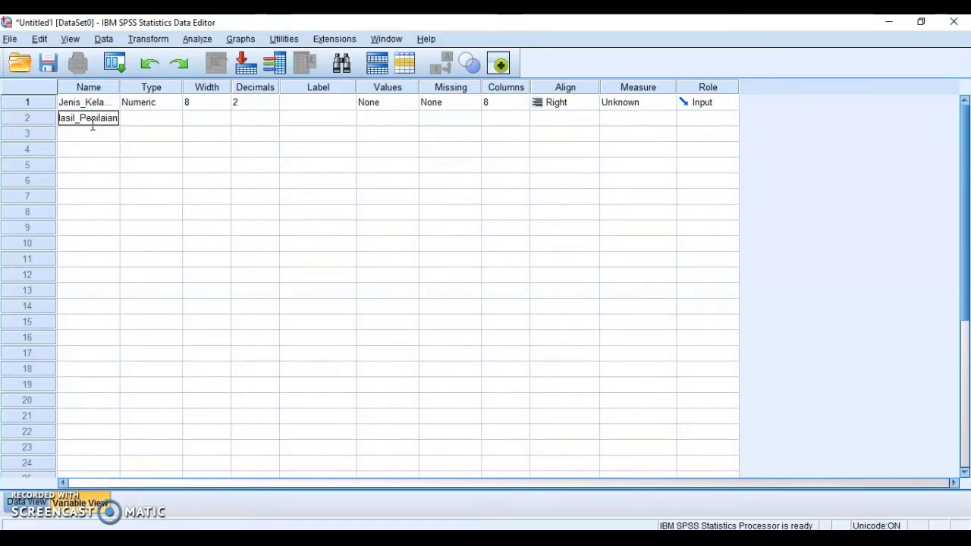
pyautogui.click(148, 119)
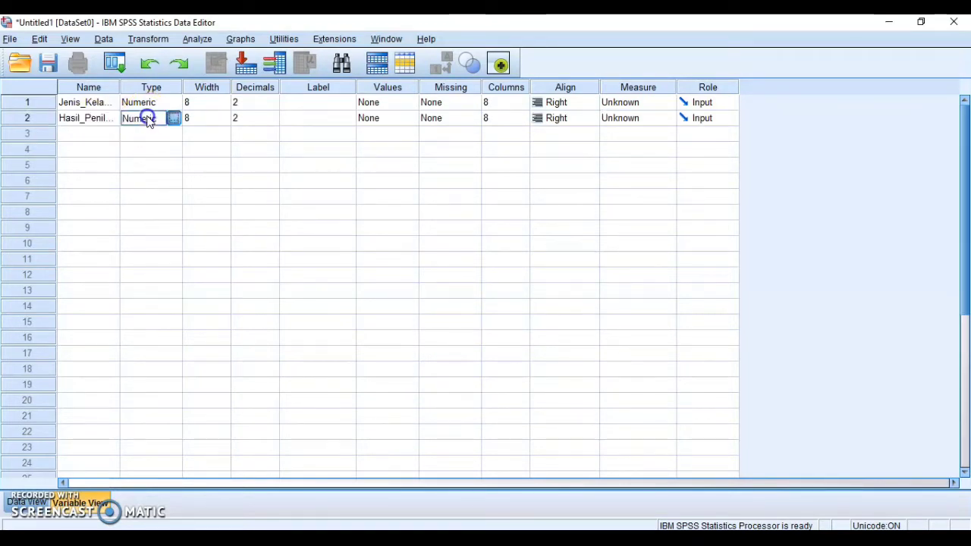
# Step: Set the decimal places of the numeric variable Jenis_Kelamin to 0
pyautogui.click(171, 104)
pyautogui.click(173, 102)
pyautogui.click(620, 228)
pyautogui.press('BackSpace')
pyautogui.write('0')
pyautogui.press('Return')
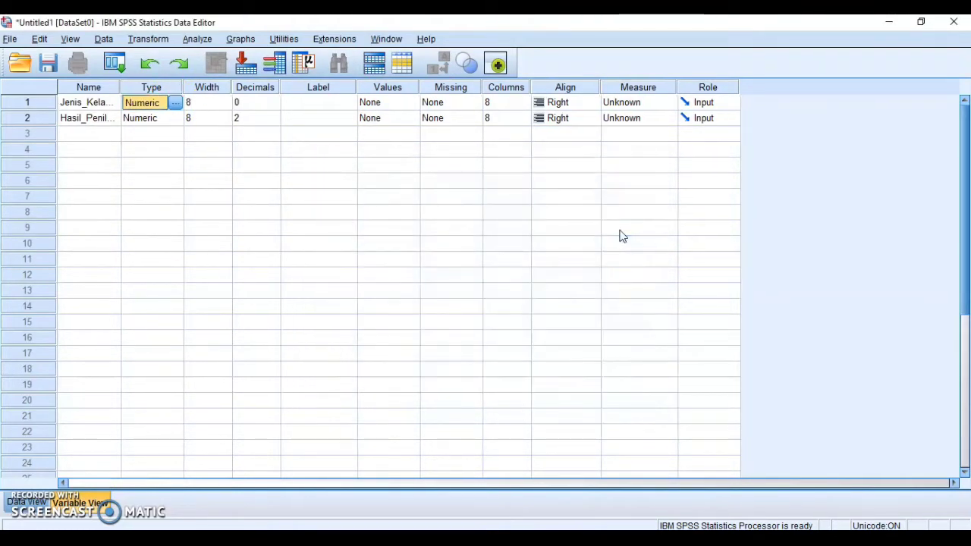
# Step: Set the decimal places of the numeric variable Hasil_Penilaian to 0
pyautogui.click(170, 118)
pyautogui.click(174, 118)
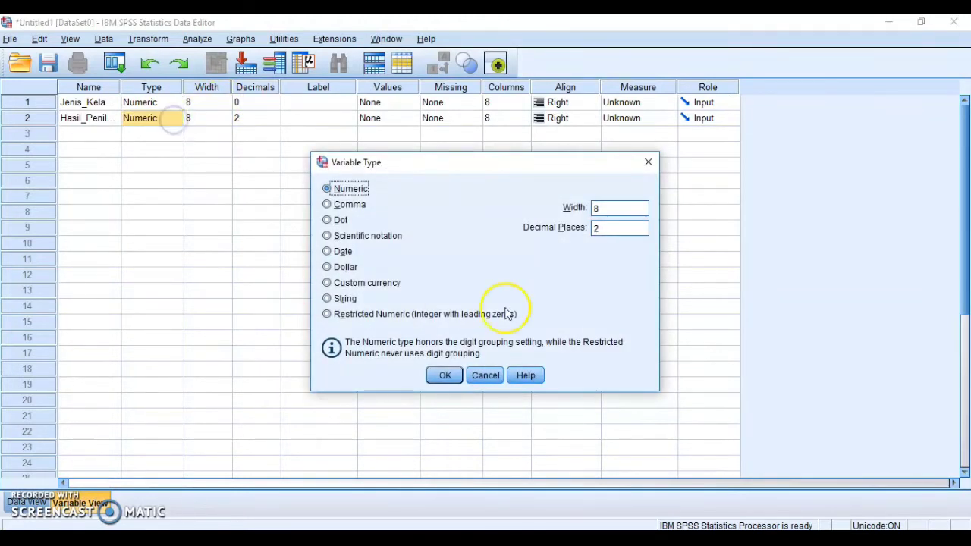
pyautogui.click(616, 227)
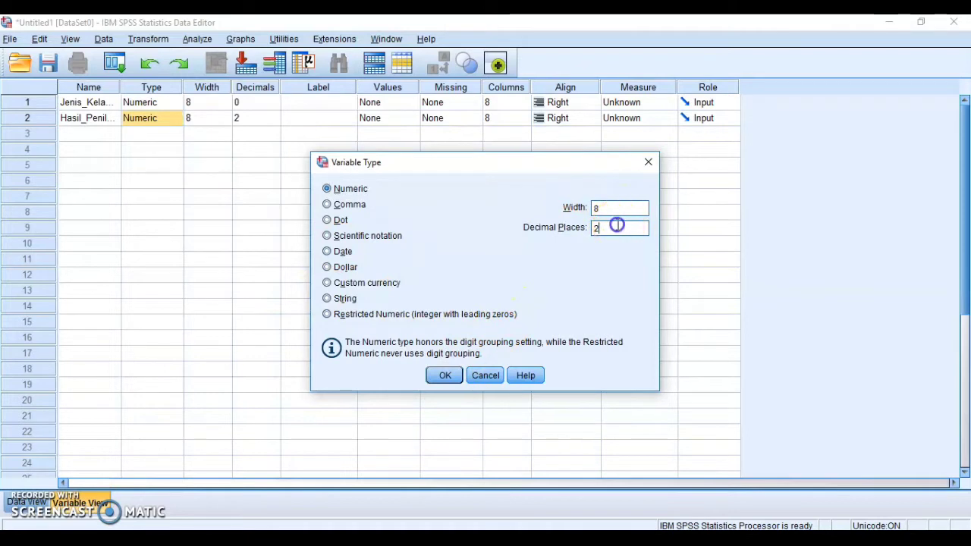
pyautogui.press('BackSpace')
pyautogui.write('0')
pyautogui.press('Return')
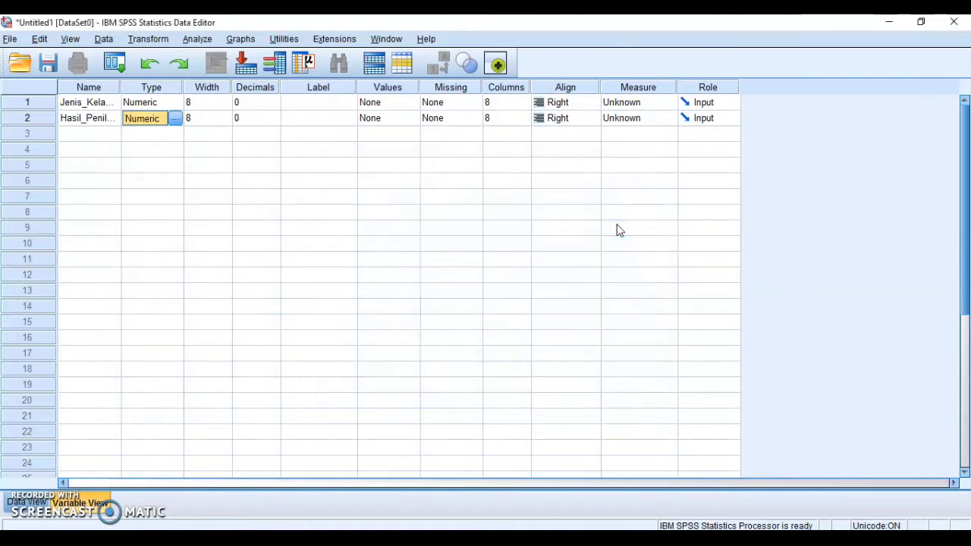
# Step: Label the first variable "Jenis Kelamin" and the second variable "Hasil Penilaian"
pyautogui.click(310, 102)
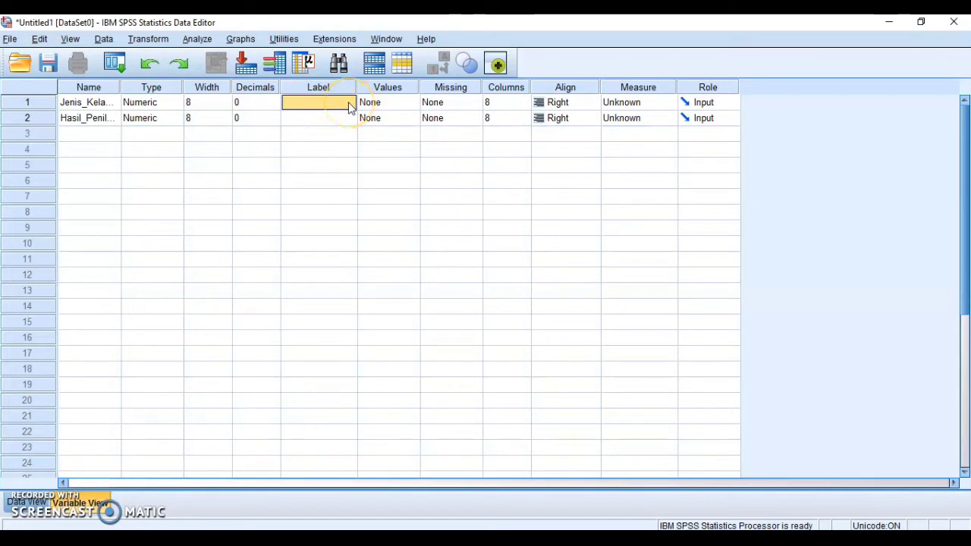
pyautogui.write('Jenis')
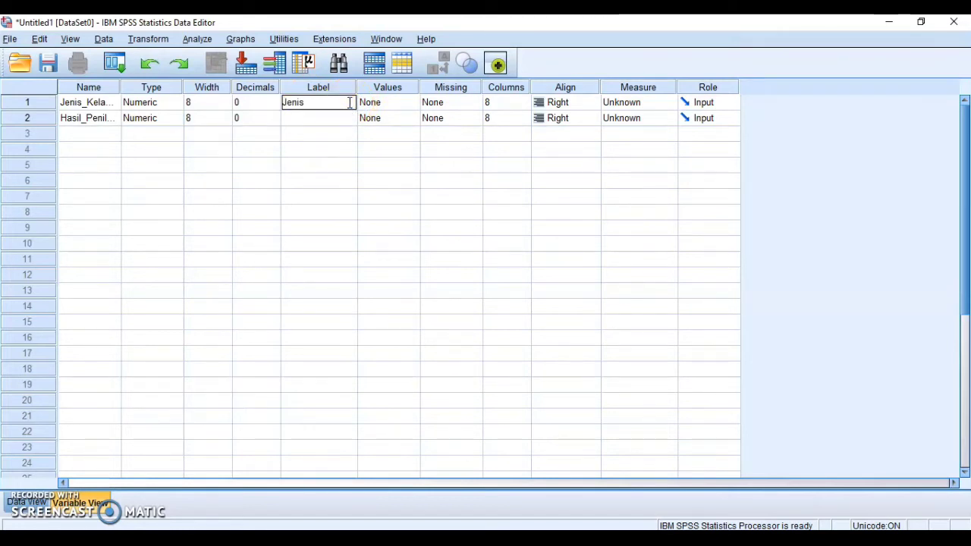
pyautogui.write(' Kelamin')
pyautogui.click(336, 120)
pyautogui.click(336, 120)
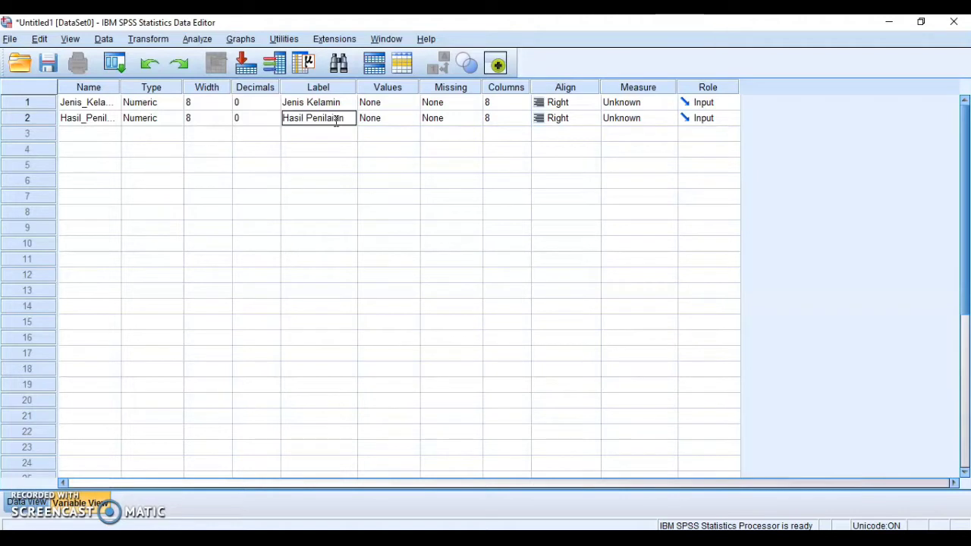
# Step: Assign value labels to Jenis_Kelamin: 1 = "Perempuan" and 2 = "Laki-laki"
pyautogui.click(402, 102)
pyautogui.click(413, 103)
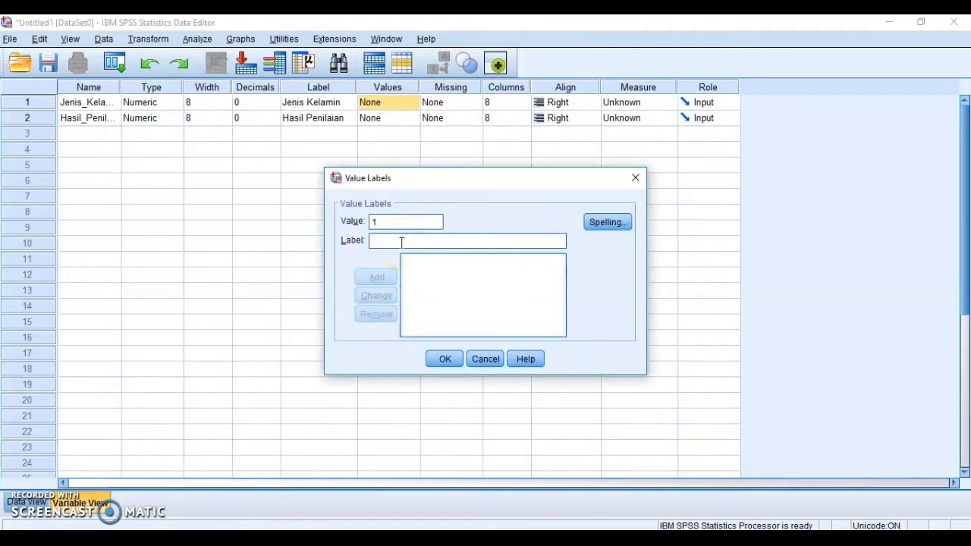
pyautogui.write('Perempuan')
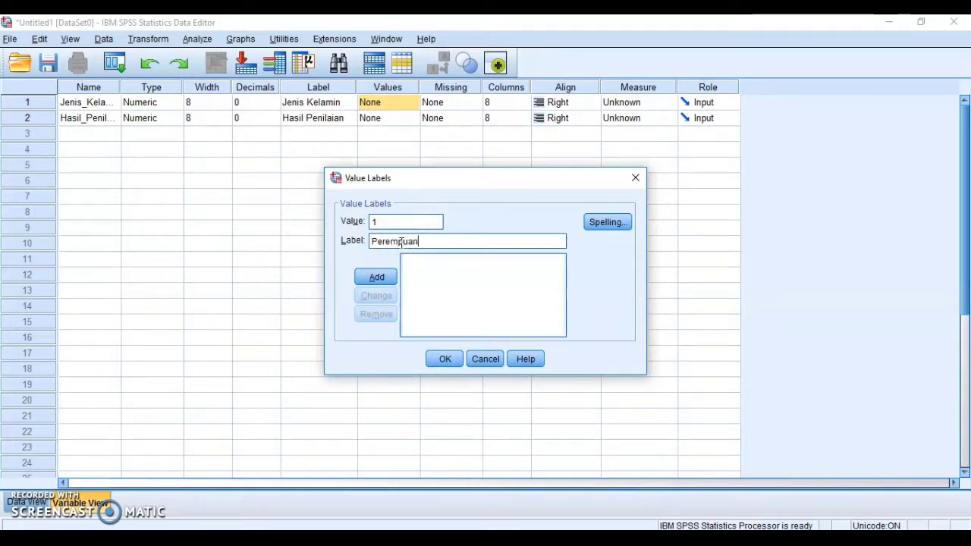
pyautogui.click(376, 277)
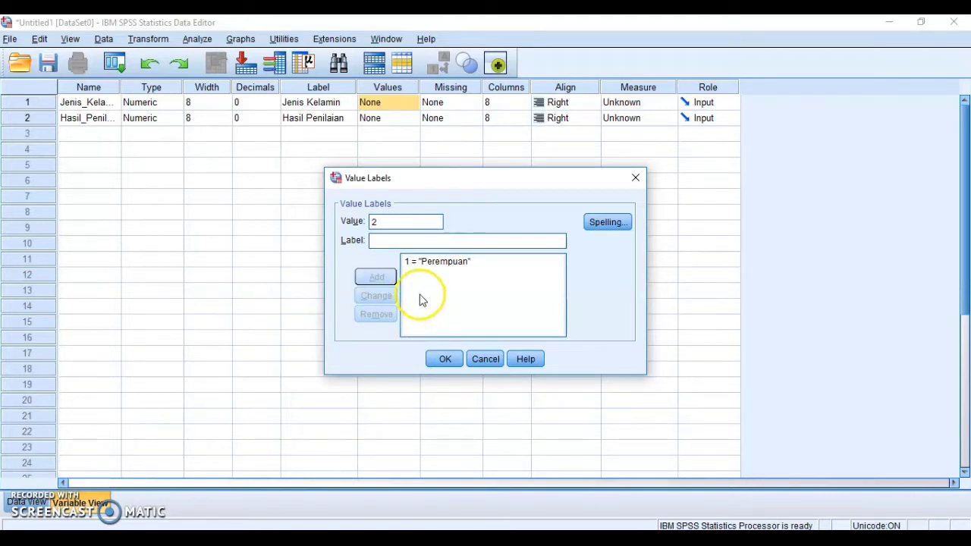
pyautogui.click(406, 242)
pyautogui.write('Laki-laki')
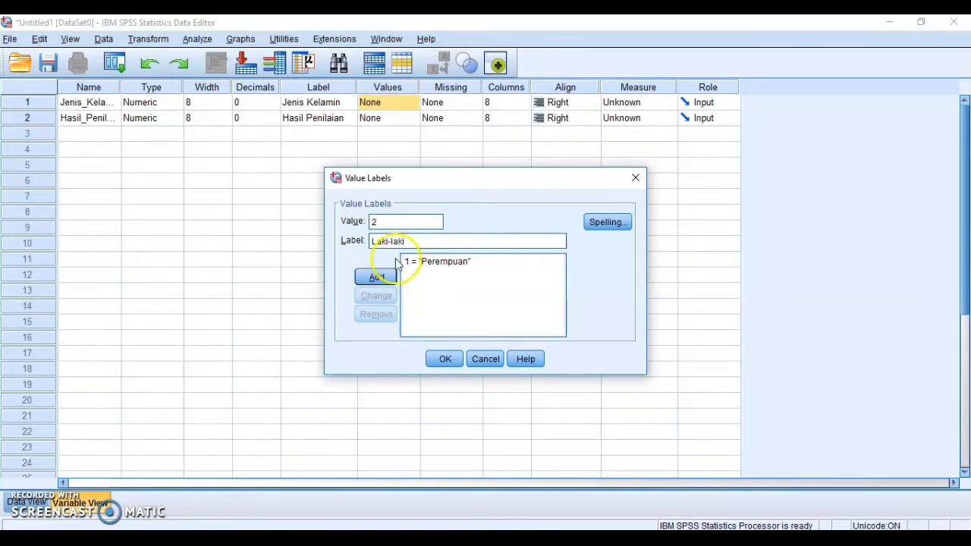
pyautogui.click(376, 277)
pyautogui.click(445, 361)
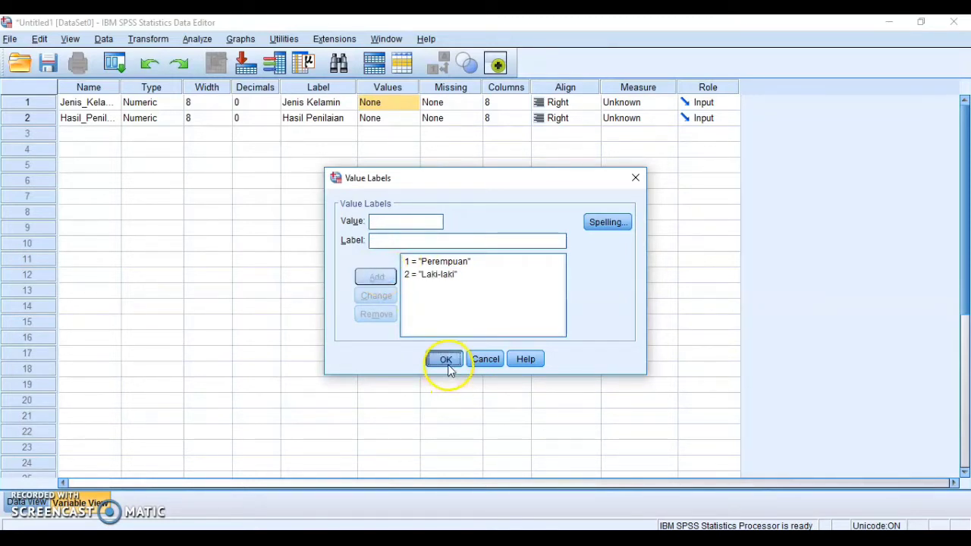
# Step: Set the measurement level of both Jenis_Kelamin and Hasil_Penilaian to Scale
pyautogui.click(627, 103)
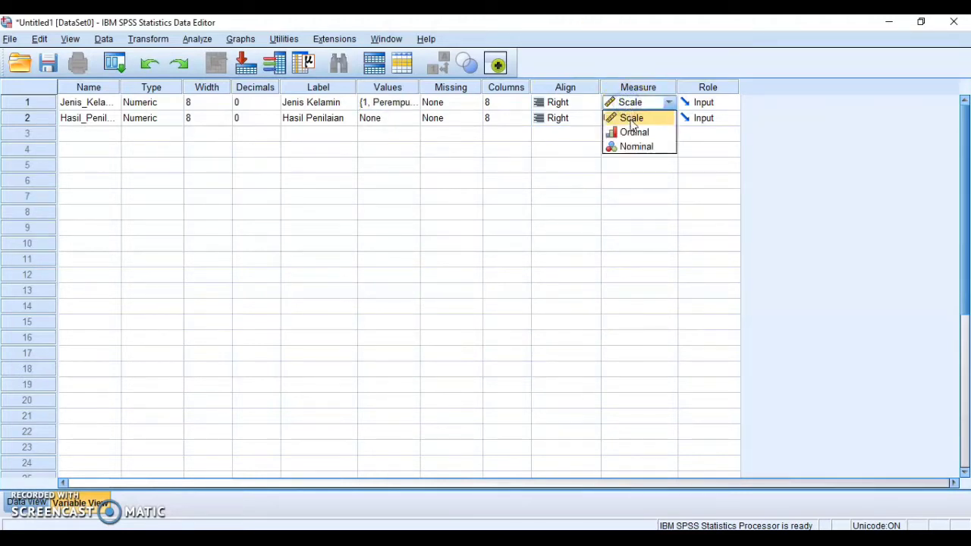
pyautogui.click(629, 118)
pyautogui.click(642, 121)
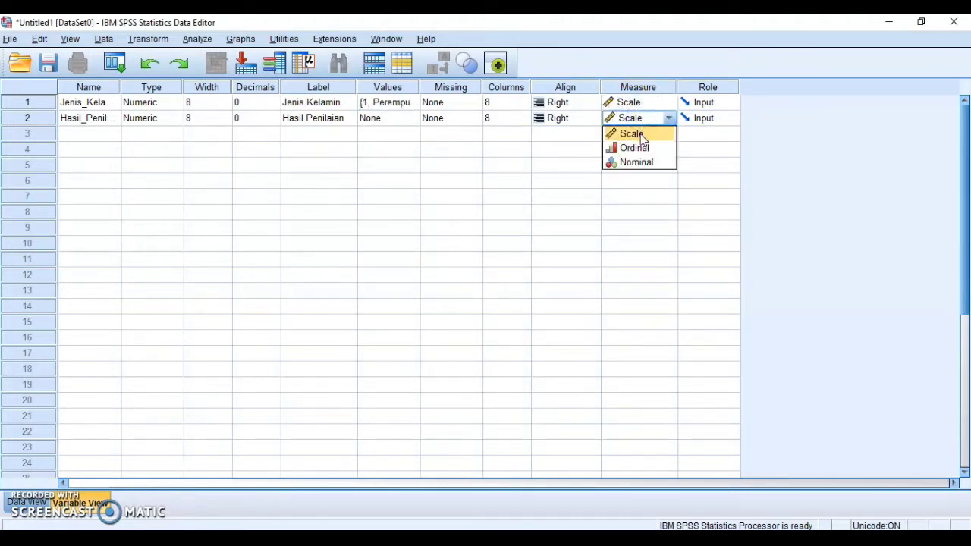
pyautogui.click(641, 135)
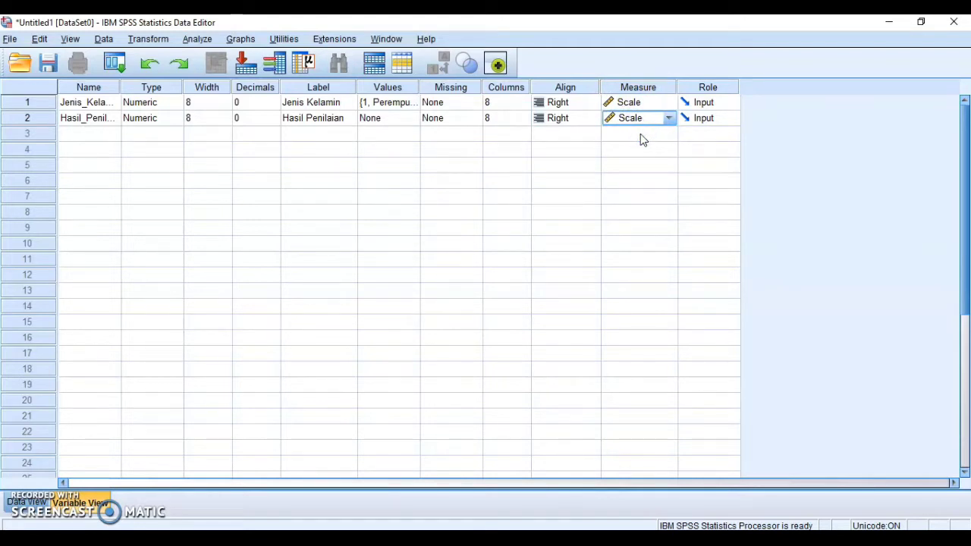
# Step: Show the data grid and widen both variable columns so each variable name fits on one line
pyautogui.click(27, 502)
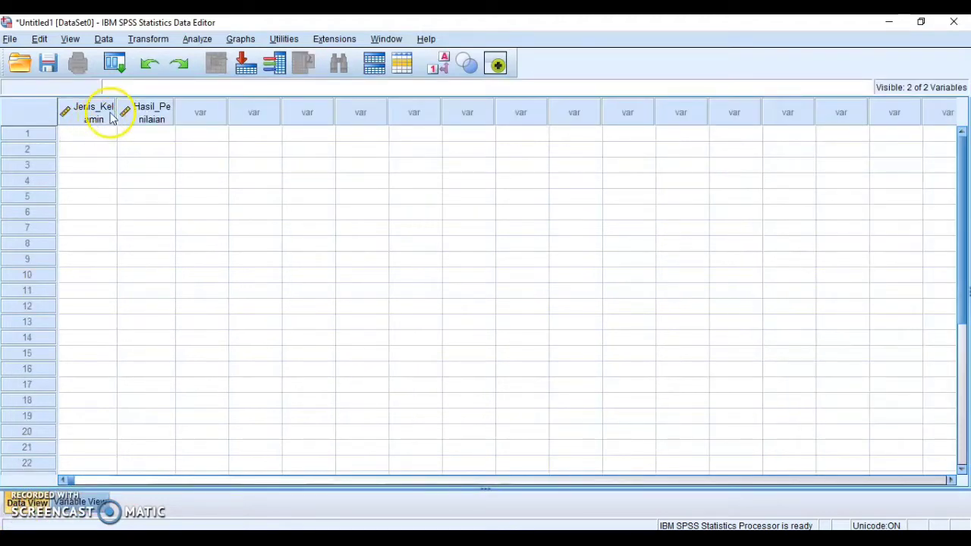
pyautogui.moveTo(117, 112); pyautogui.dragTo(233, 112)
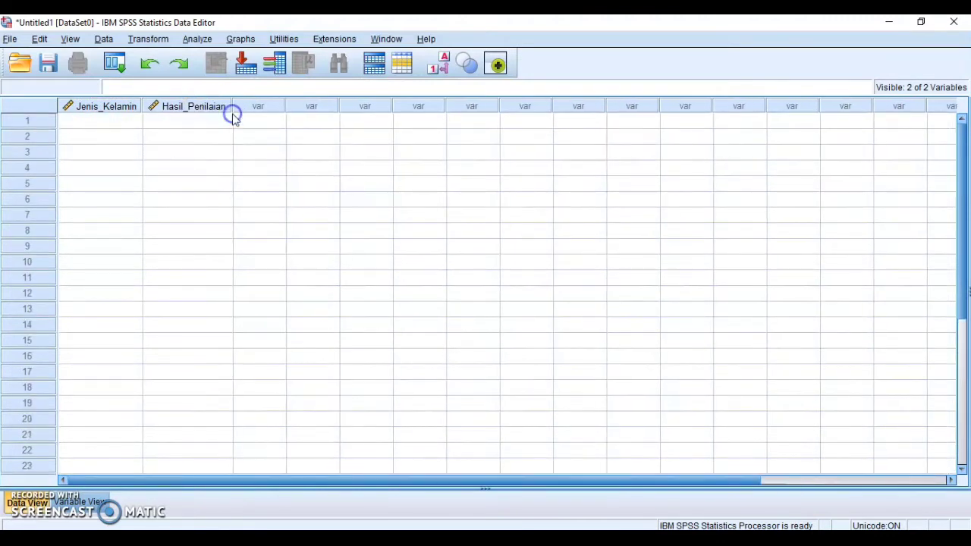
pyautogui.click(91, 119)
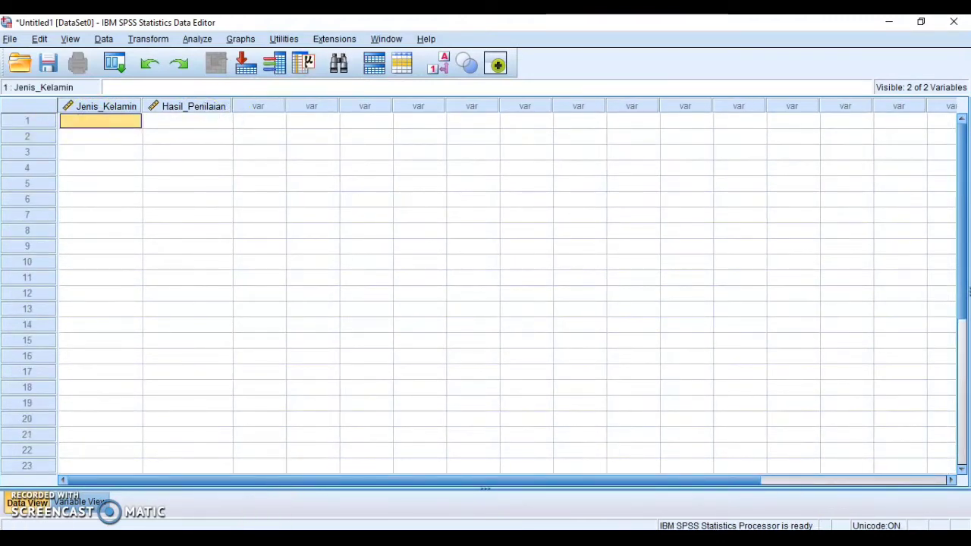
# Step: Check the source table in the Word document and the variable definitions, then return to the data grid
pyautogui.click(260, 474)
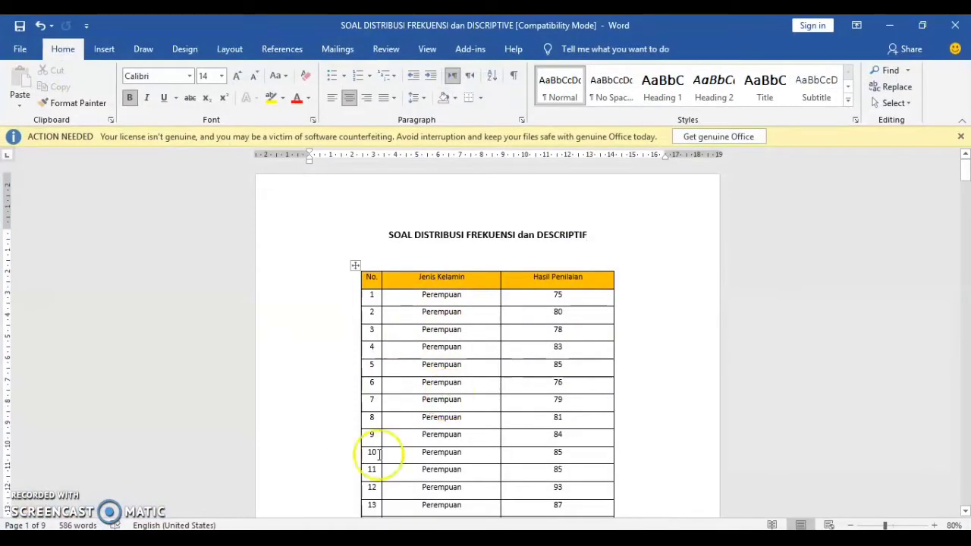
pyautogui.click(303, 539)
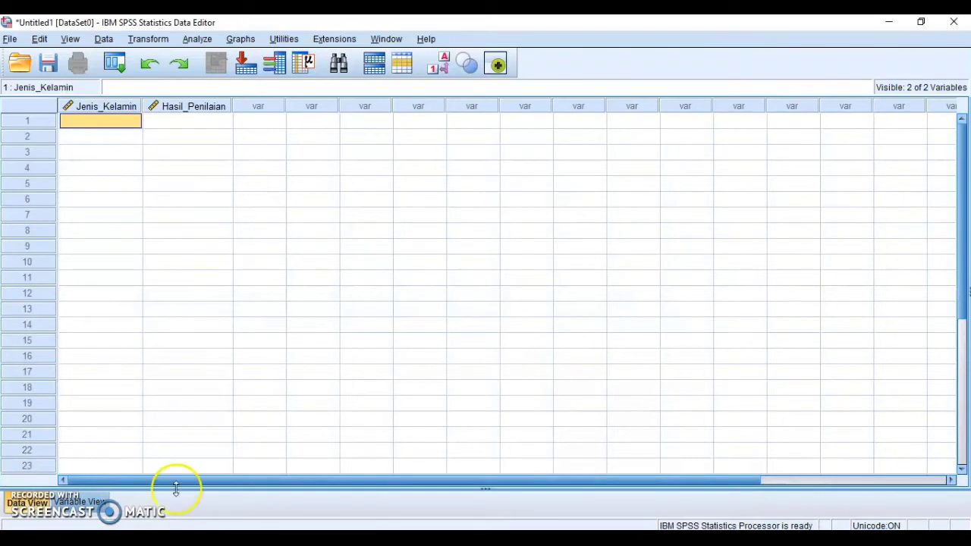
pyautogui.click(90, 503)
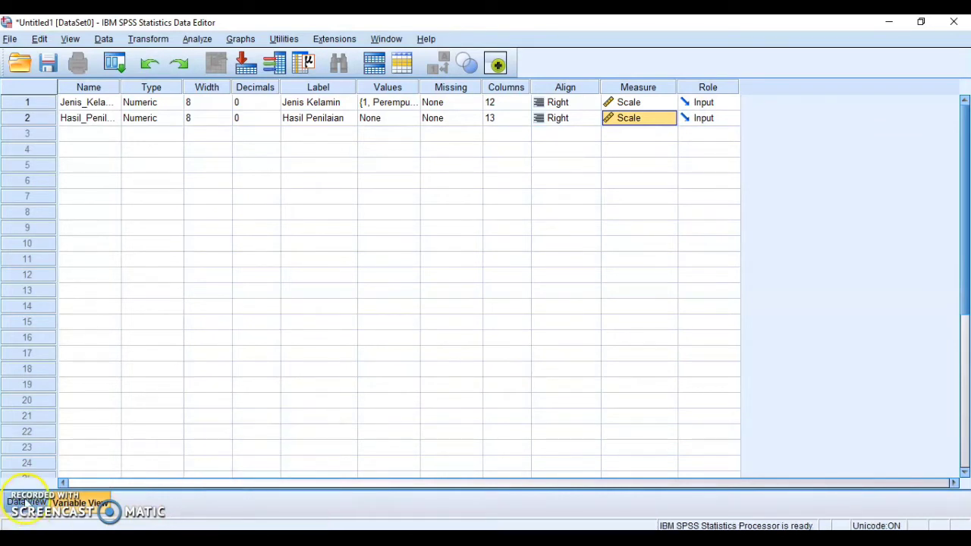
pyautogui.click(27, 502)
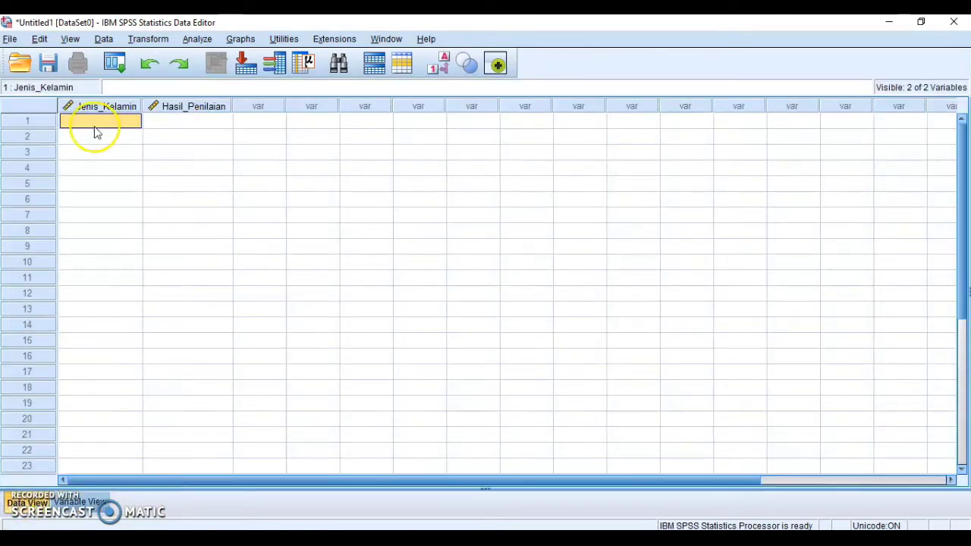
pyautogui.click(70, 39)
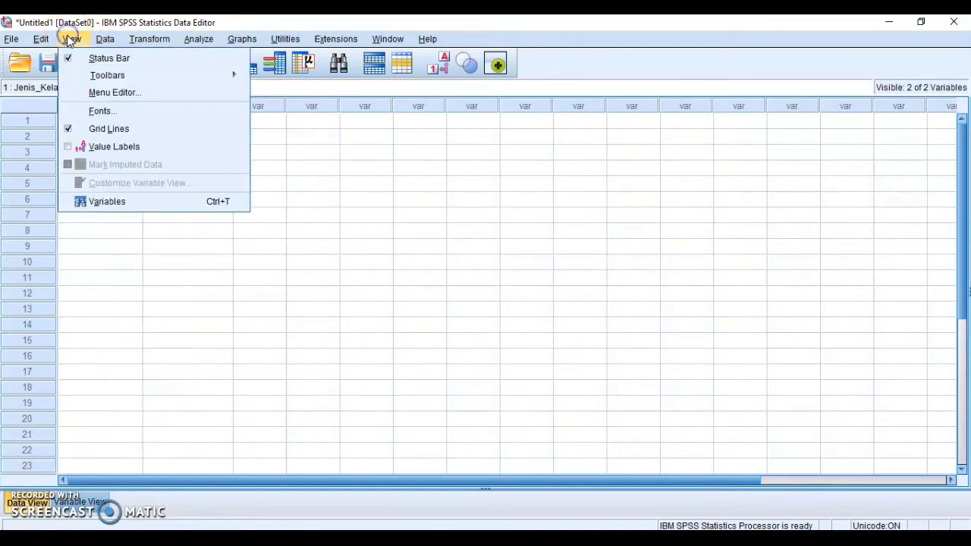
pyautogui.click(349, 199)
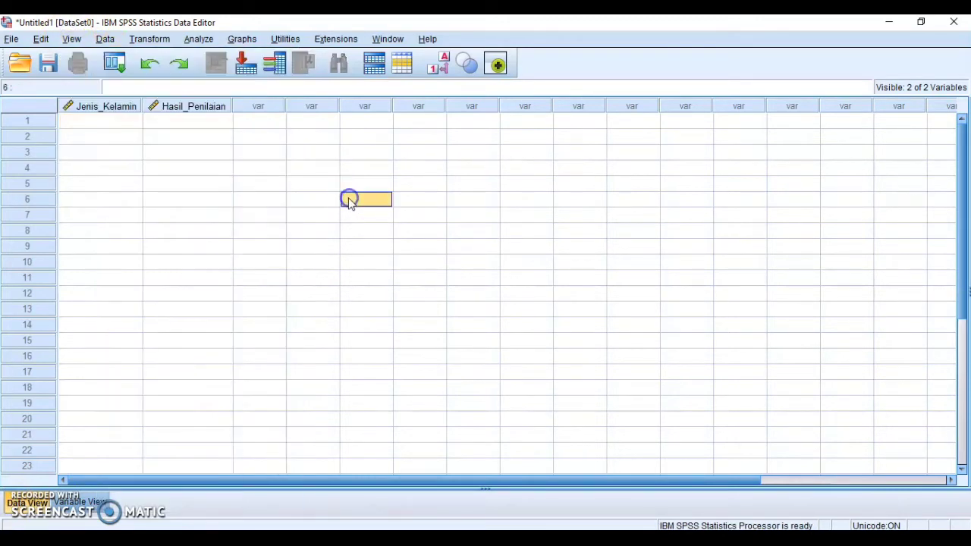
# Step: Enter the code 1 in the Jenis_Kelamin column for cases 1 to 25
pyautogui.click(116, 124)
pyautogui.write('1')
pyautogui.press('Return')
pyautogui.write('1')
pyautogui.press('Return')
pyautogui.write('1 1')
pyautogui.press('Return')
pyautogui.write('1')
pyautogui.press('Return')
pyautogui.write('1')
pyautogui.press('Return')
pyautogui.write('1')
pyautogui.press('Return')
pyautogui.write('1')
pyautogui.press('Return')
pyautogui.write('11')
pyautogui.press('Return')
pyautogui.write('1')
pyautogui.press('Return')
pyautogui.write('1')
pyautogui.press('Return')
pyautogui.write('1')
pyautogui.press('Return')
pyautogui.write('1')
pyautogui.press('Return')
pyautogui.write('1')
pyautogui.press('Return')
pyautogui.write('1')
pyautogui.press('Return')
pyautogui.write('1')
pyautogui.press('Return')
pyautogui.write('1')
pyautogui.press('Return')
pyautogui.write('1')
pyautogui.press('Return')
pyautogui.write('1')
pyautogui.press('Return')
pyautogui.write('1')
pyautogui.press('Return')
pyautogui.write('1')
pyautogui.press('Return')
pyautogui.write('1')
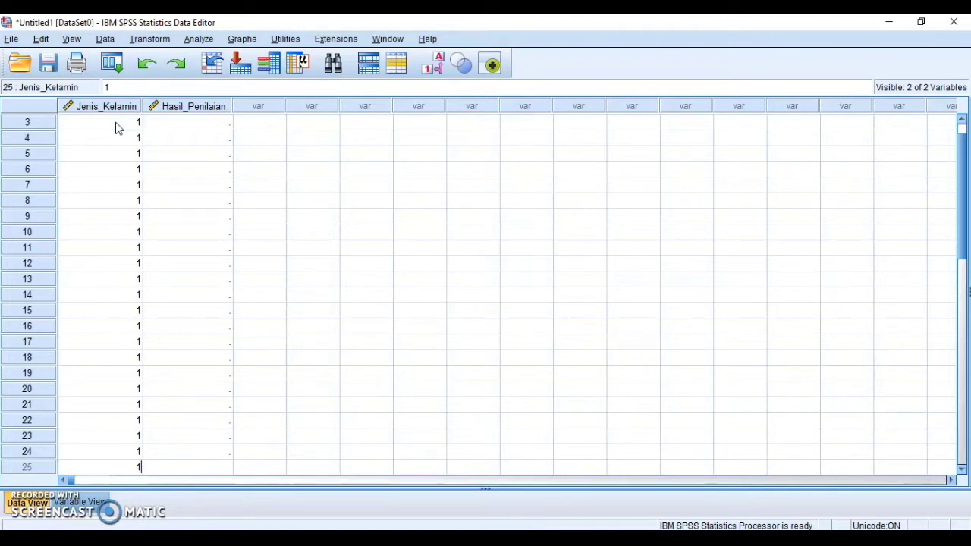
pyautogui.press('Return')
# Step: Enter the code 2 in the Jenis_Kelamin column for cases 26 to 50
pyautogui.write('2 2 2 2 2 2 2 2 2 2 2 2')
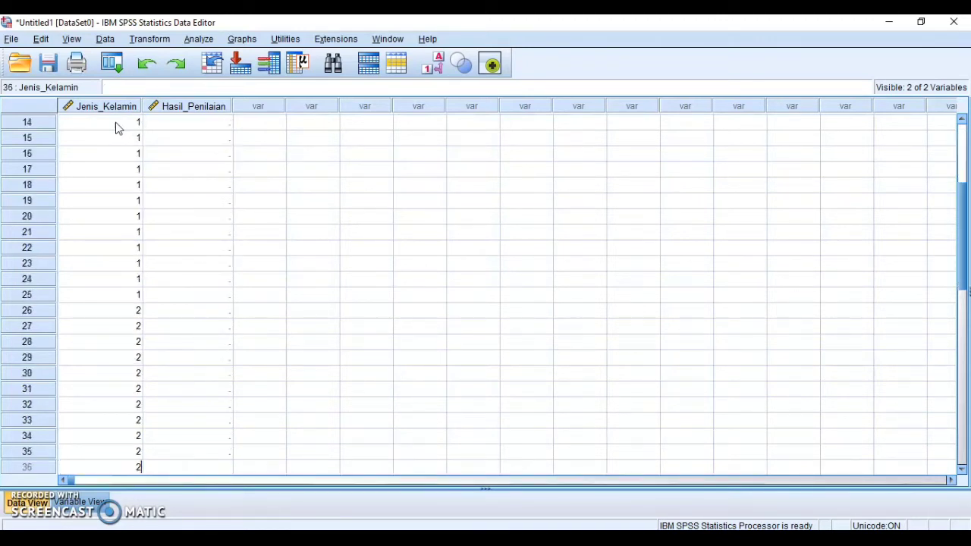
pyautogui.press('Return')
pyautogui.write('2 2 2 2 2')
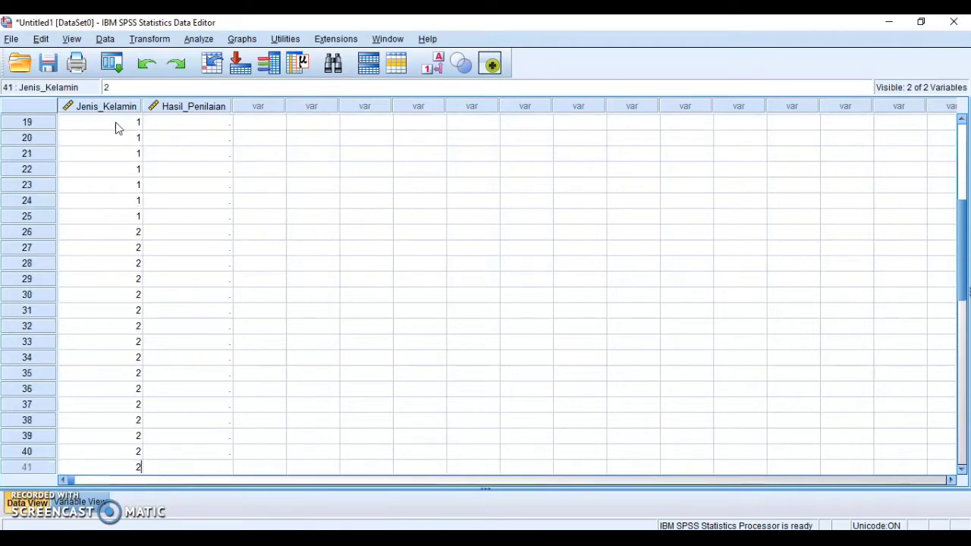
pyautogui.press('Return')
pyautogui.write('2 2 2 2 2')
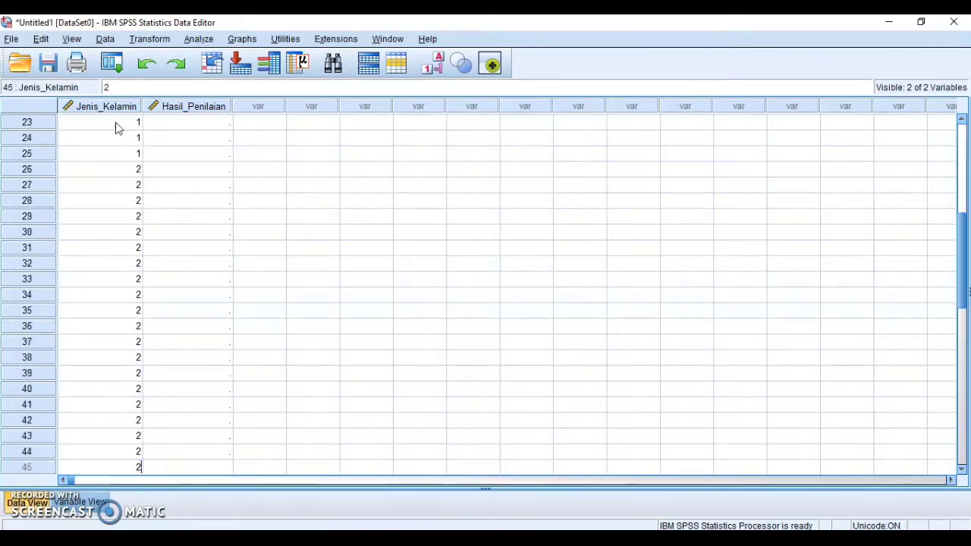
pyautogui.press('Return')
pyautogui.write('2')
pyautogui.press('Return')
pyautogui.write('2')
pyautogui.press('Return')
pyautogui.write('2')
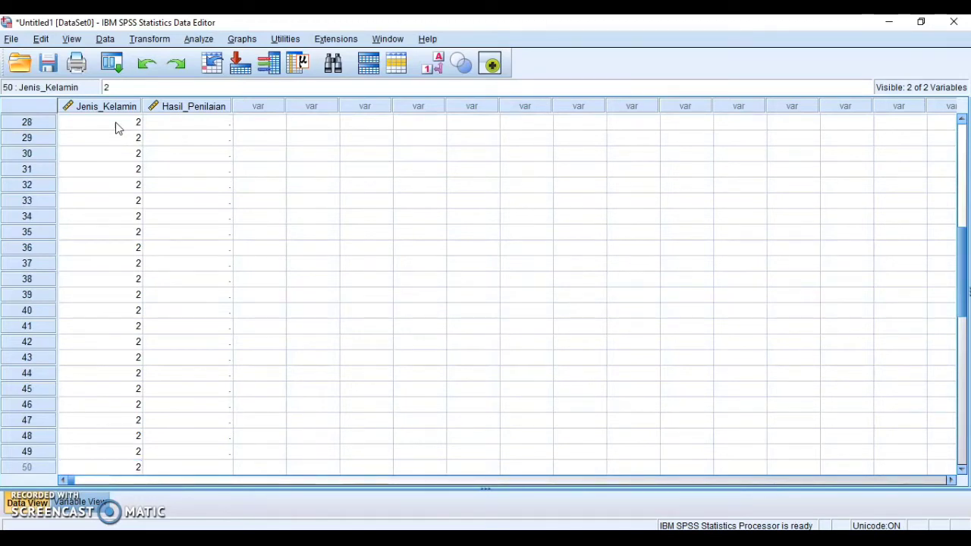
pyautogui.press('Return')
# Step: Copy the scores of all 50 rows from the table's score column in the Word document
pyautogui.press('Up')
pyautogui.press('Right')
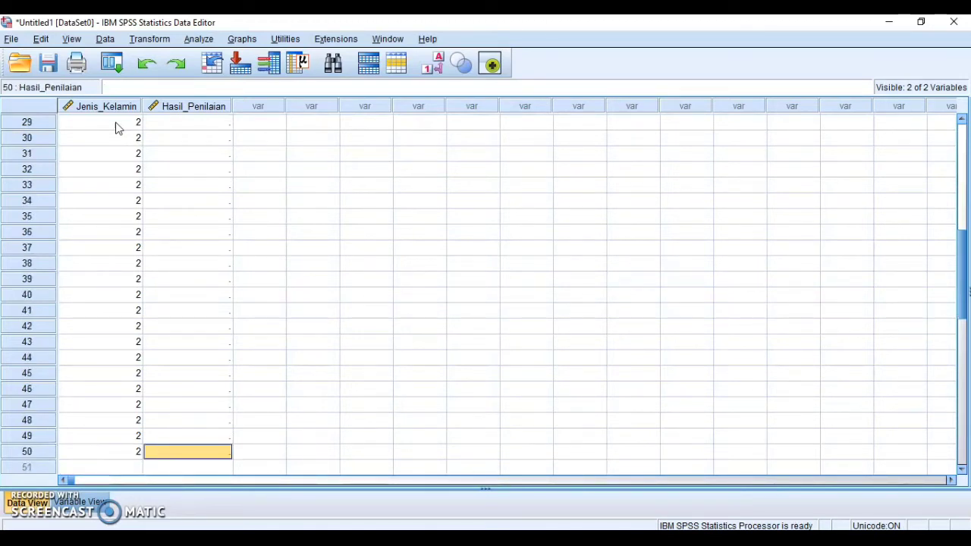
pyautogui.click(285, 538)
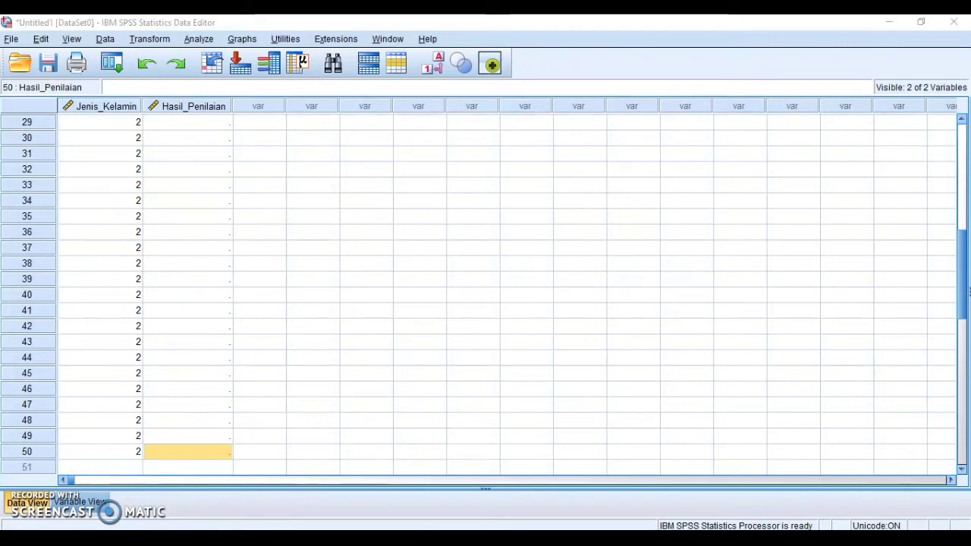
pyautogui.moveTo(531, 295); pyautogui.dragTo(584, 489)
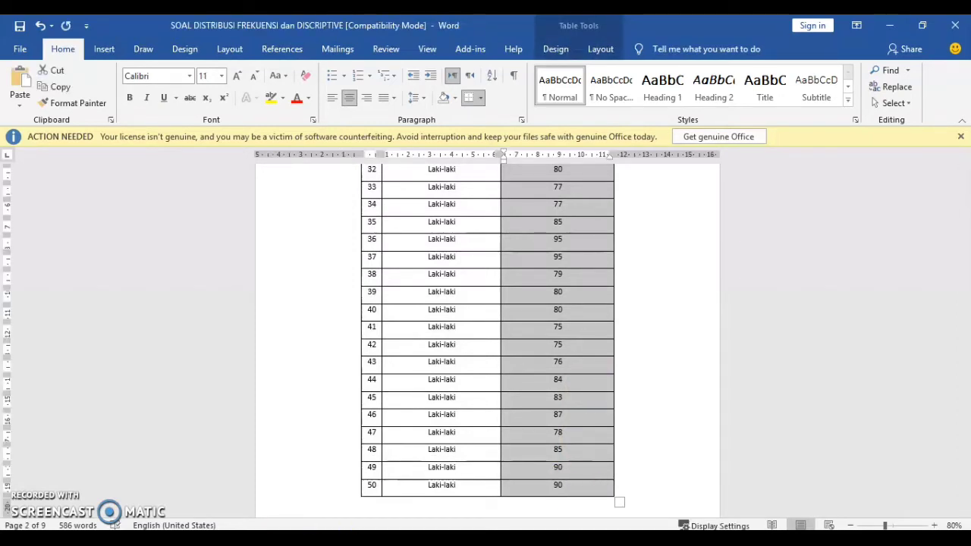
# Step: Return to the SPSS data grid, paste the copied scores into Hasil_Penilaian for cases 1 to 50, and check the filled column
pyautogui.click(230, 541)
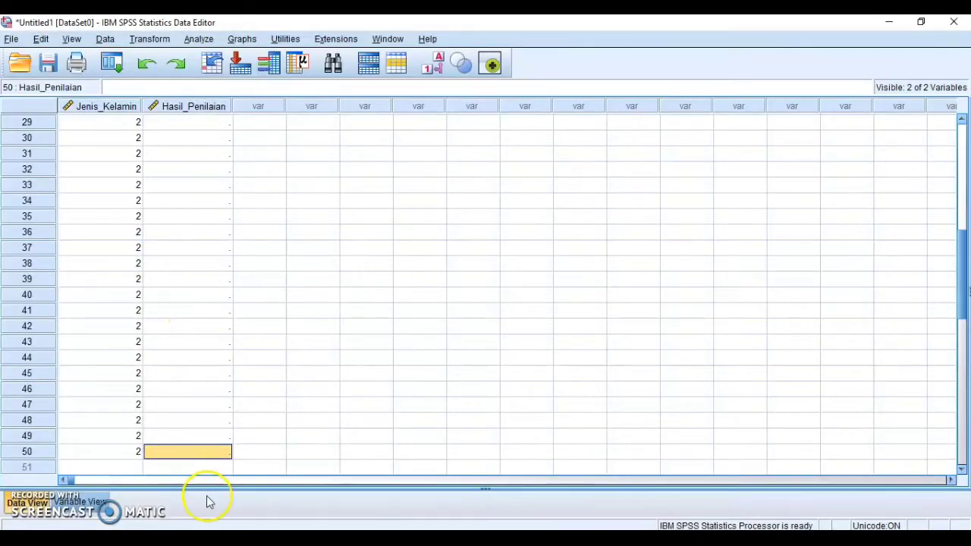
pyautogui.hotkey('shift', 'Up')
pyautogui.hotkey('shift', 'Up')
pyautogui.hotkey('shift', 'Up')
pyautogui.hotkey('shift', 'Up')
pyautogui.hotkey('shift', 'Up')
pyautogui.hotkey('shift', 'Up')
pyautogui.hotkey('shift', 'Up')
pyautogui.hotkey('shift', 'Up')
pyautogui.hotkey('shift', 'Up')
pyautogui.hotkey('shift', 'Up')
pyautogui.hotkey('shift', 'Up')
pyautogui.hotkey('shift', 'Up')
pyautogui.hotkey('shift', 'Up')
pyautogui.hotkey('shift', 'Up')
pyautogui.hotkey('shift', 'Up')
pyautogui.hotkey('shift', 'Up')
pyautogui.hotkey('shift', 'Up')
pyautogui.hotkey('shift', 'Up')
pyautogui.hotkey('shift', 'Up')
pyautogui.hotkey('shift', 'Up')
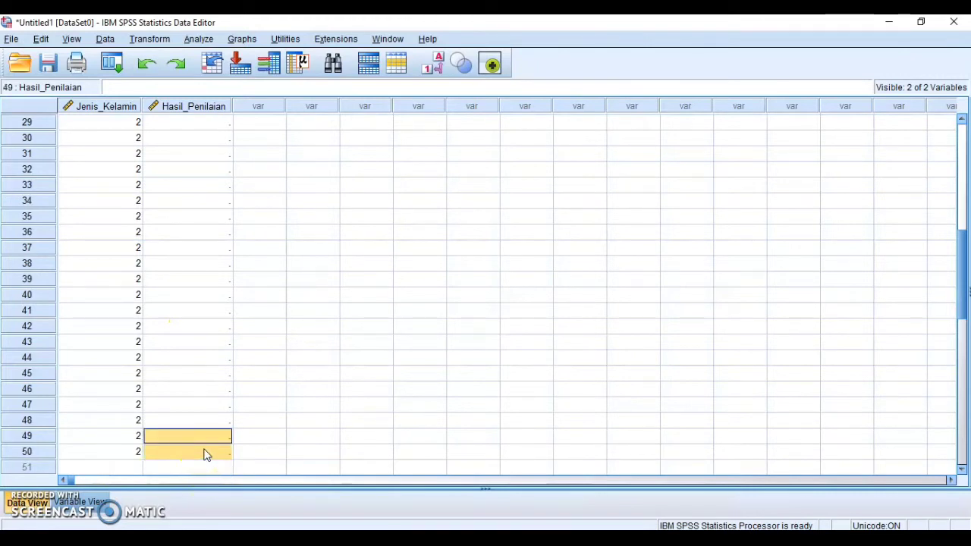
pyautogui.hotkey('shift', 'Up')
pyautogui.hotkey('shift', 'Up')
pyautogui.hotkey('shift', 'Up')
pyautogui.hotkey('shift', 'Up')
pyautogui.hotkey('shift', 'Up')
pyautogui.hotkey('shift', 'Up')
pyautogui.hotkey('shift', 'Up')
pyautogui.hotkey('shift', 'Up')
pyautogui.hotkey('shift', 'Up')
pyautogui.hotkey('shift', 'Up')
pyautogui.hotkey('shift', 'Up')
pyautogui.hotkey('shift', 'Up')
pyautogui.hotkey('shift', 'Up')
pyautogui.hotkey('shift', 'Up')
pyautogui.hotkey('shift', 'Up')
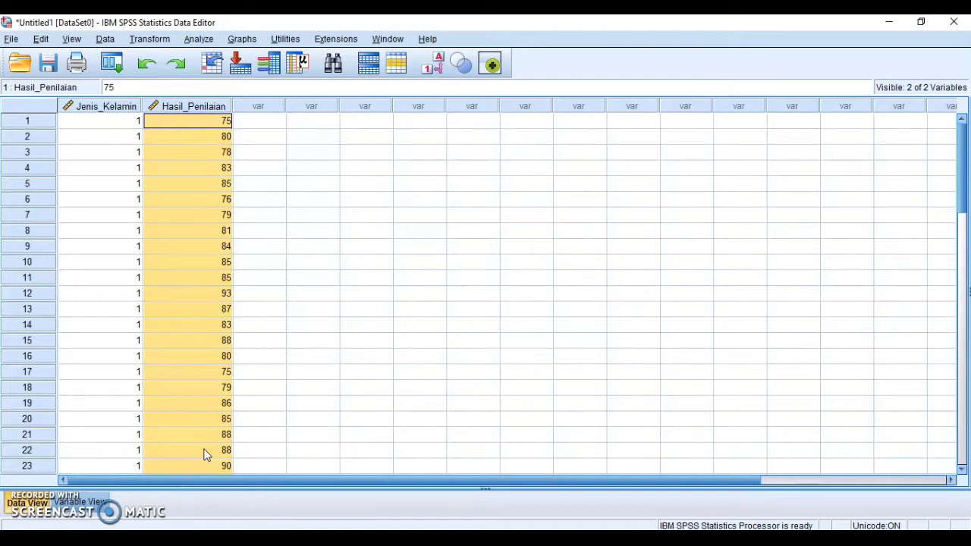
pyautogui.click(960, 265)
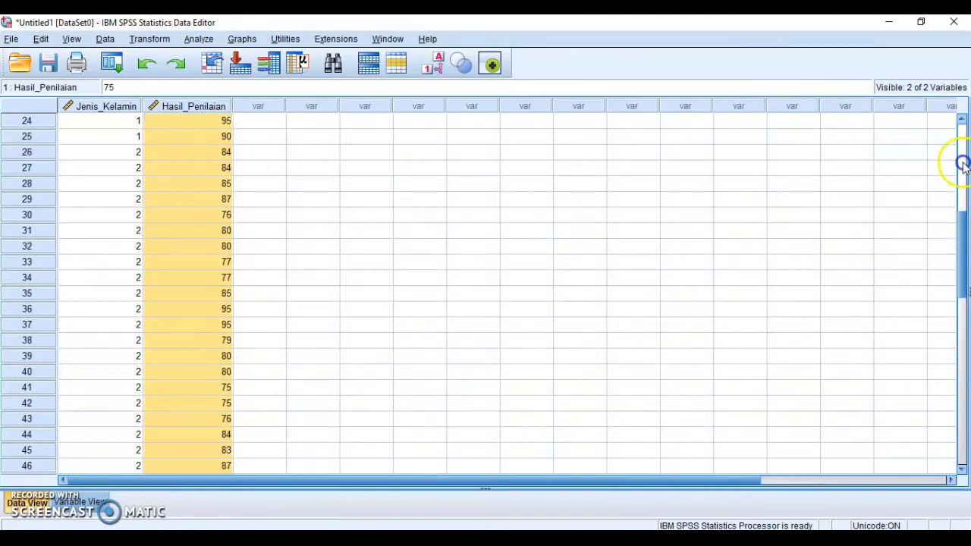
pyautogui.moveTo(957, 255); pyautogui.dragTo(963, 152)
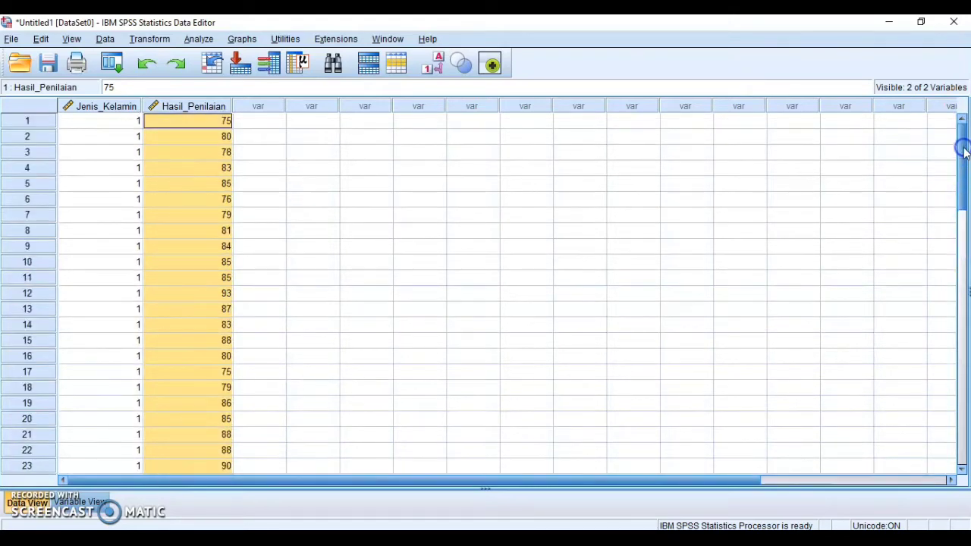
# Step: Display the value labels in the data grid to check the gender coding, then switch back to the numeric codes
pyautogui.click(72, 39)
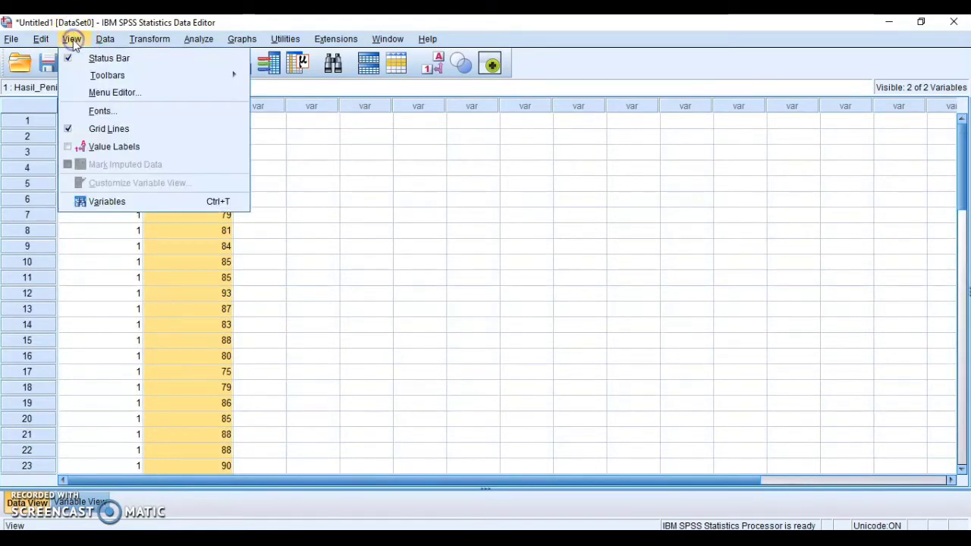
pyautogui.click(91, 147)
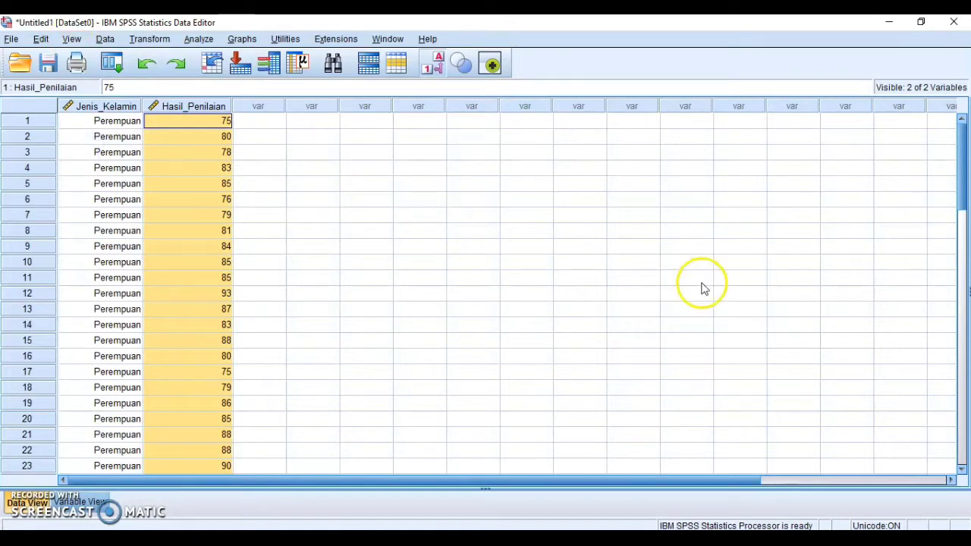
pyautogui.moveTo(962, 214); pyautogui.dragTo(960, 121)
pyautogui.click(72, 38)
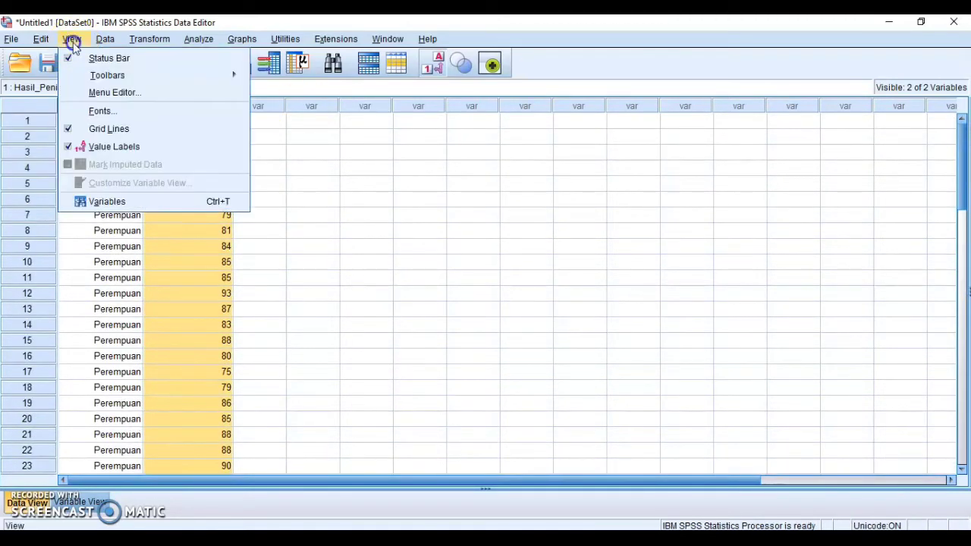
pyautogui.click(101, 145)
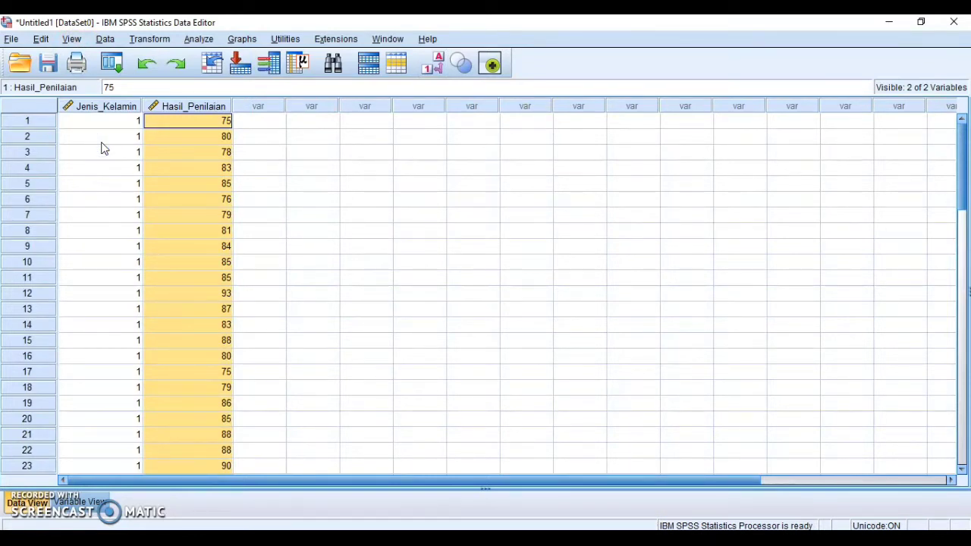
# Step: Begin saving the dataset under a new name and set the file name to DESKRIPTIF
pyautogui.click(18, 41)
pyautogui.click(48, 145)
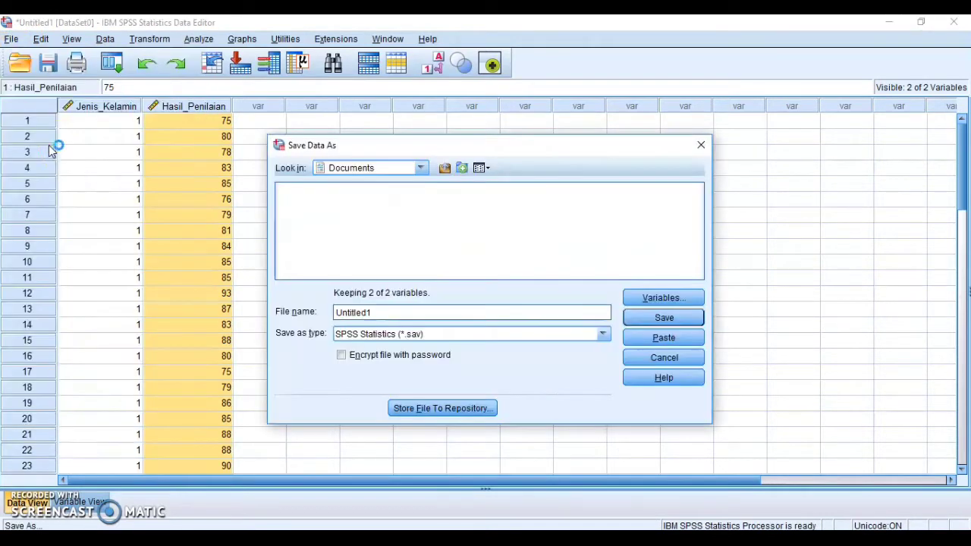
pyautogui.press('BackSpace')
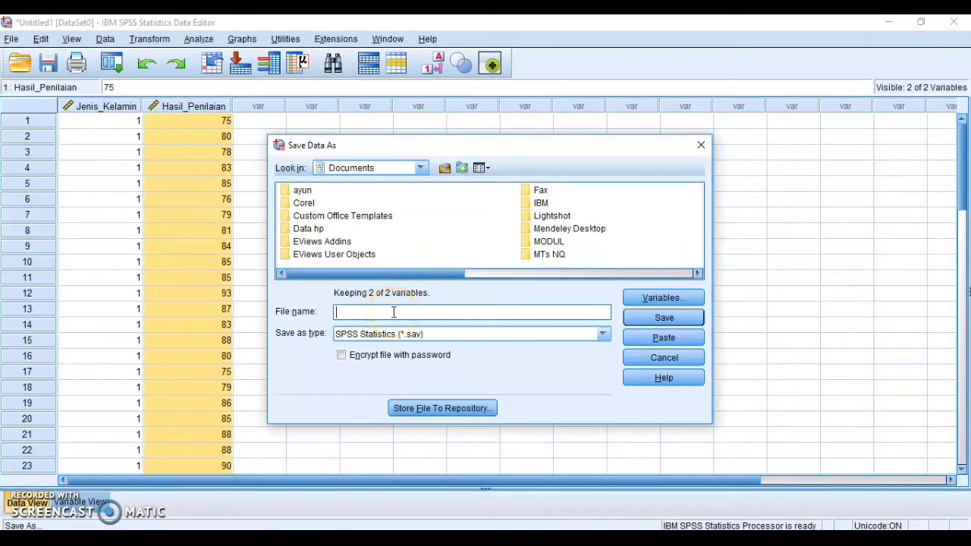
pyautogui.write('DESKRIPTIF')
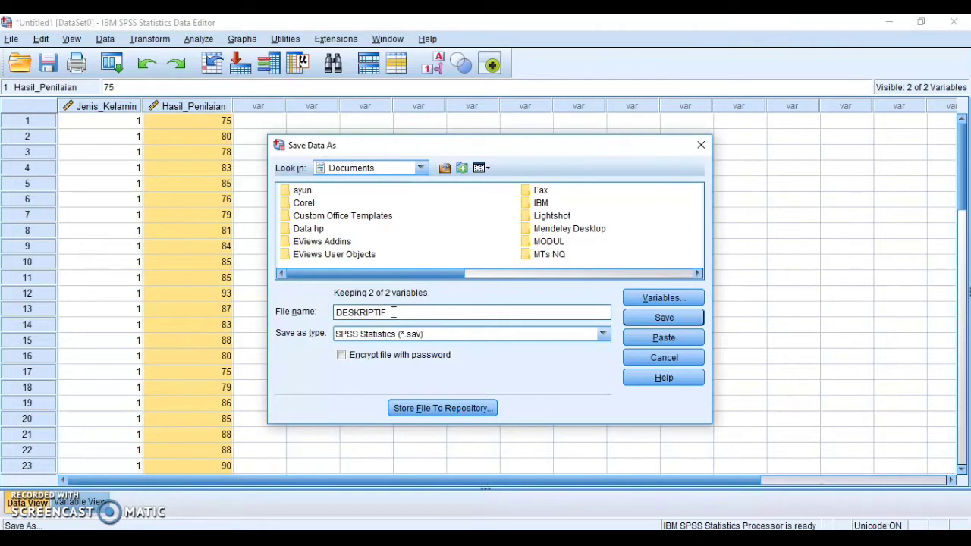
# Step: Save the dataset as an SPSS Statistics file in the SOAL UTS folder under SEMESTER 6, PRAK STATISTIKA
pyautogui.click(330, 195)
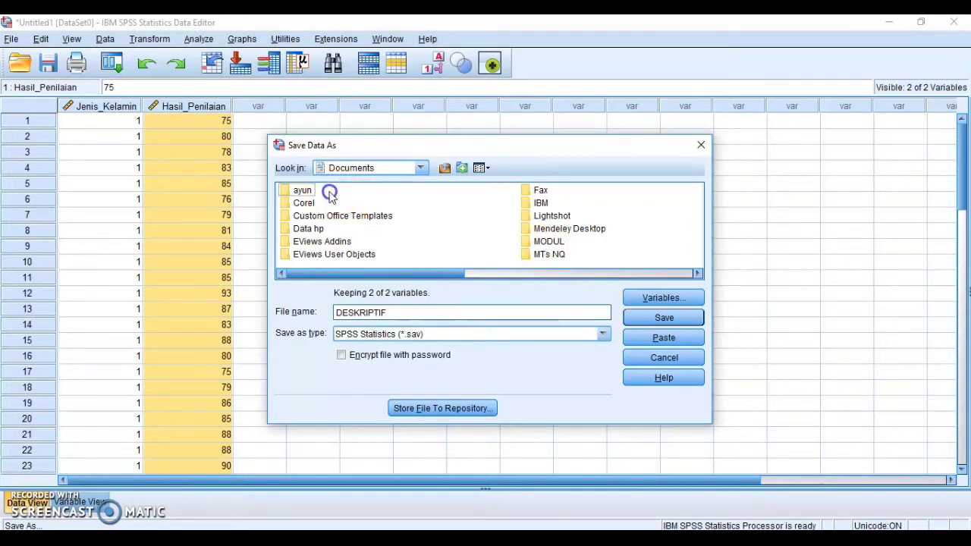
pyautogui.doubleClick(312, 193)
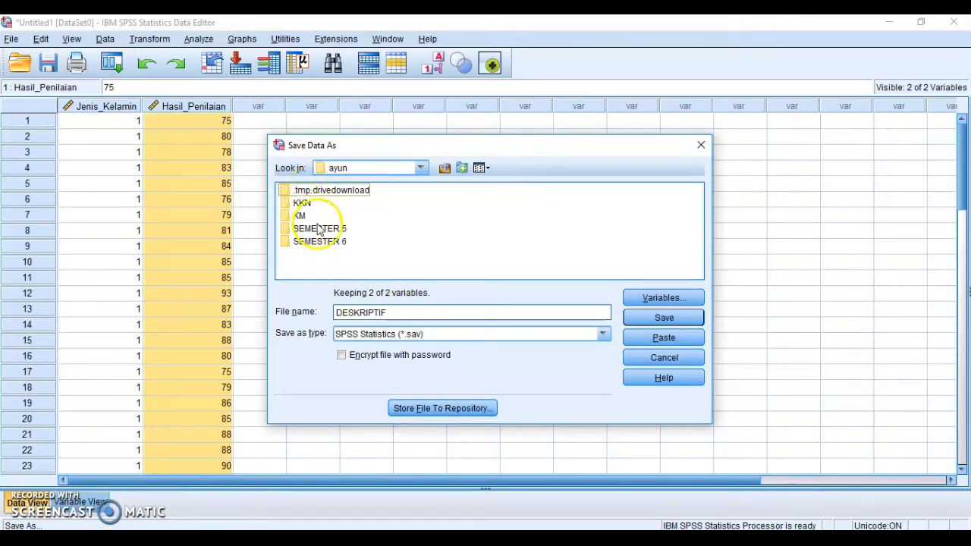
pyautogui.doubleClick(320, 242)
pyautogui.doubleClick(320, 242)
pyautogui.click(322, 246)
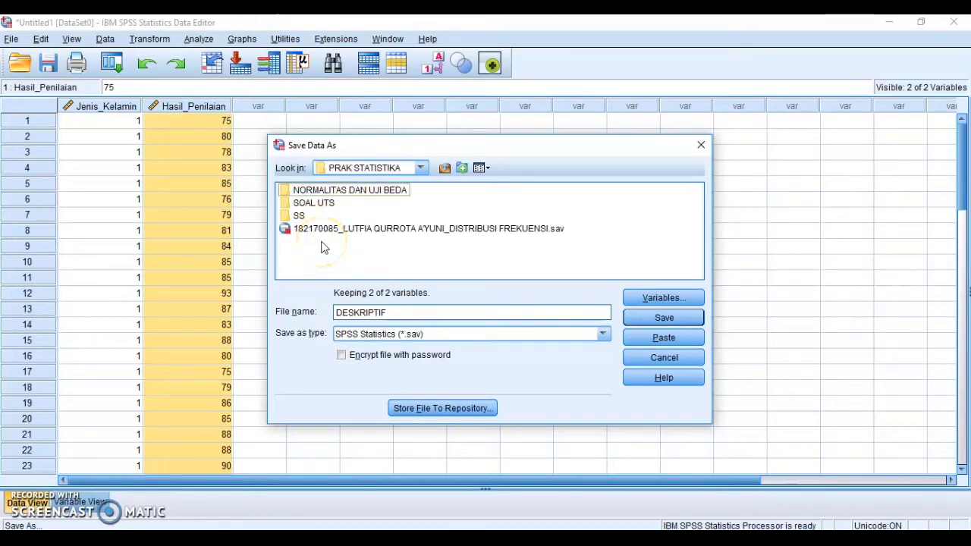
pyautogui.rightClick(322, 246)
pyautogui.click(333, 251)
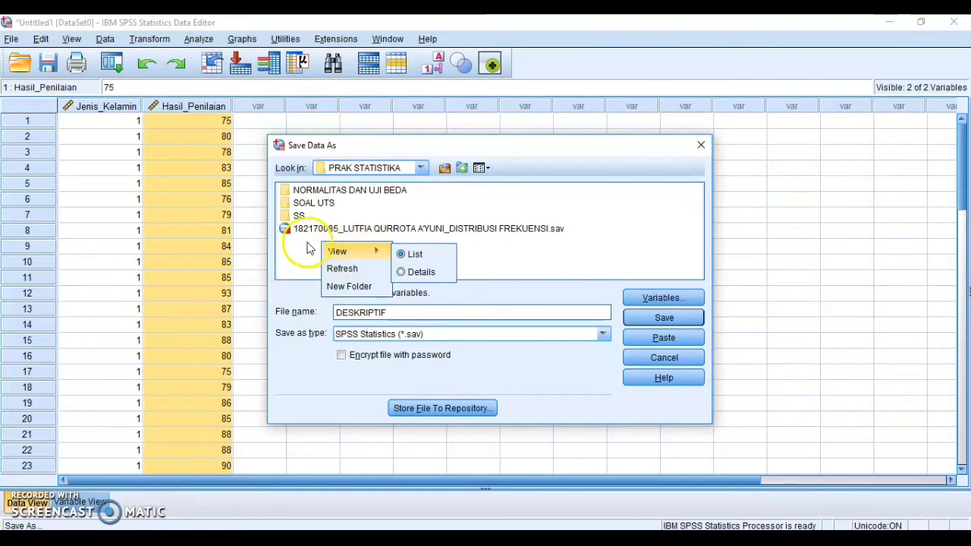
pyautogui.click(307, 249)
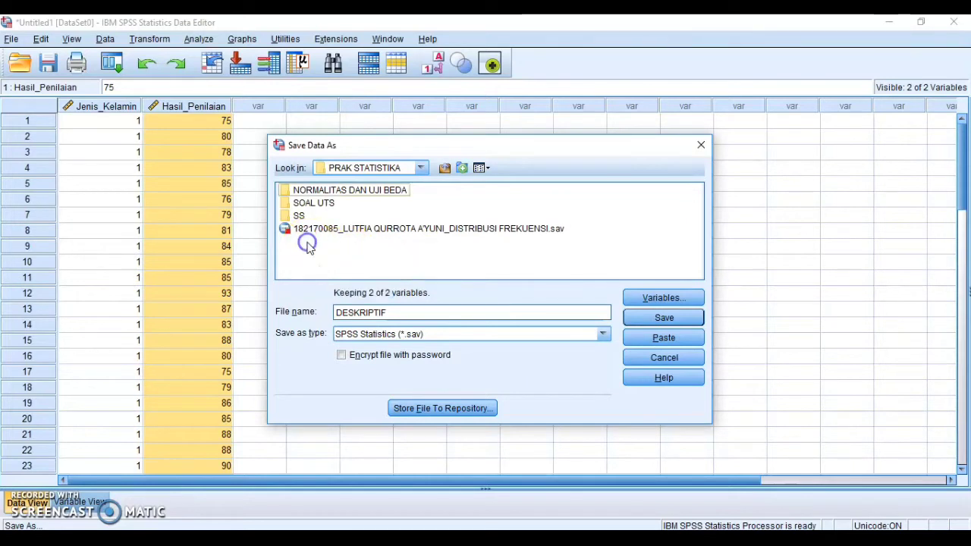
pyautogui.doubleClick(325, 203)
pyautogui.click(557, 410)
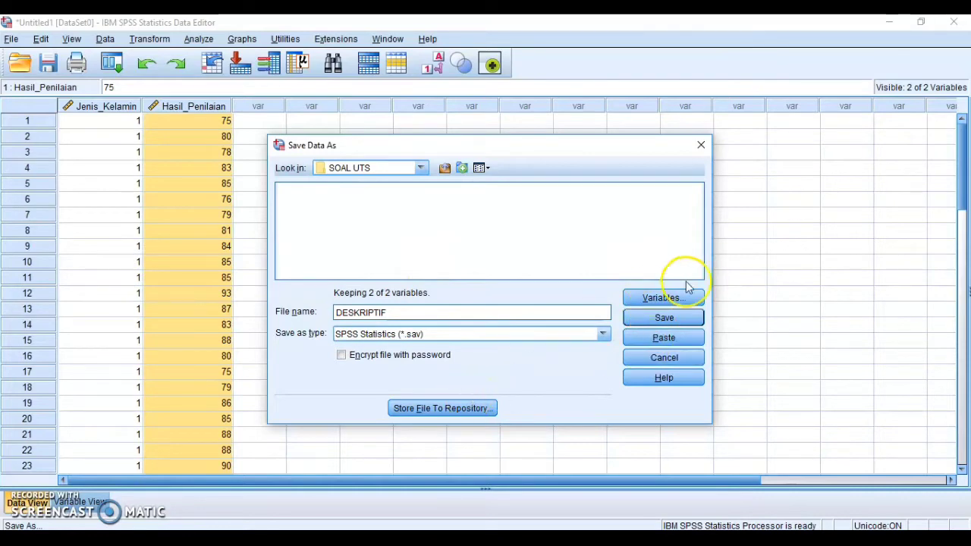
pyautogui.click(664, 318)
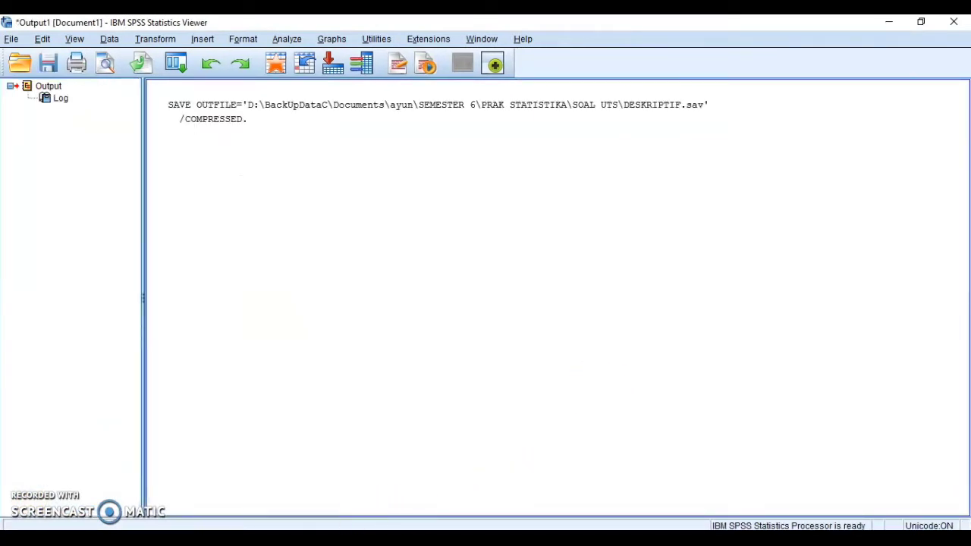
# Step: Return to the data grid and set up a Frequencies analysis with Hasil Penilaian as the variable
pyautogui.click(293, 514)
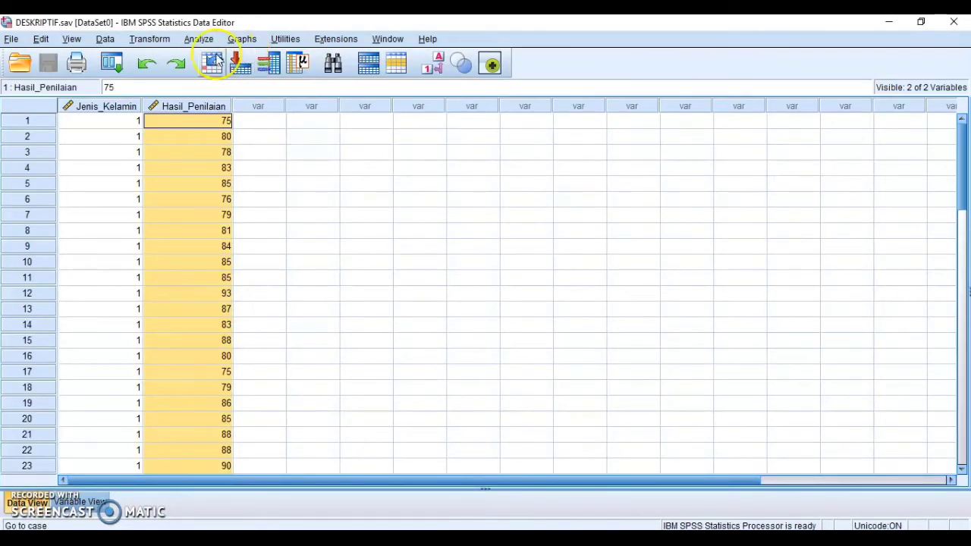
pyautogui.click(261, 230)
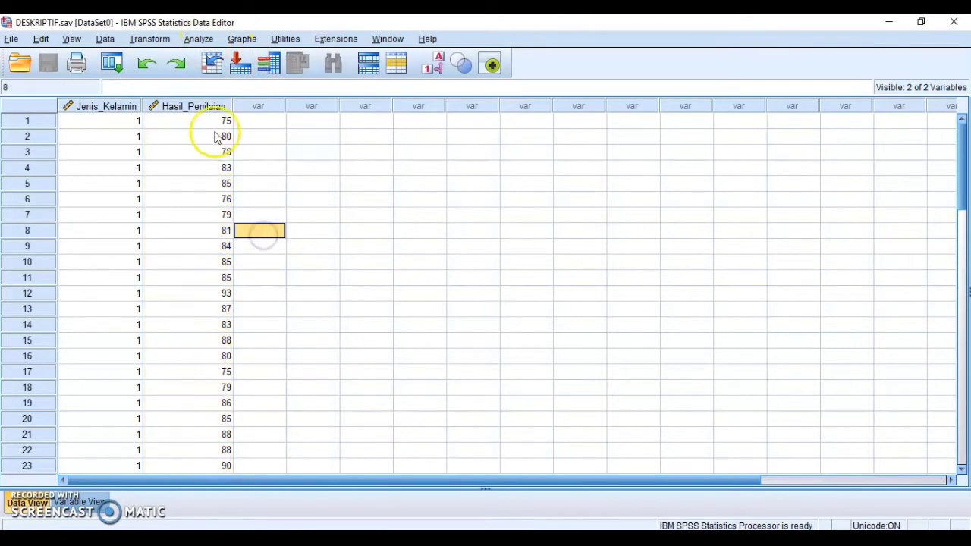
pyautogui.click(202, 40)
pyautogui.moveTo(217, 72)
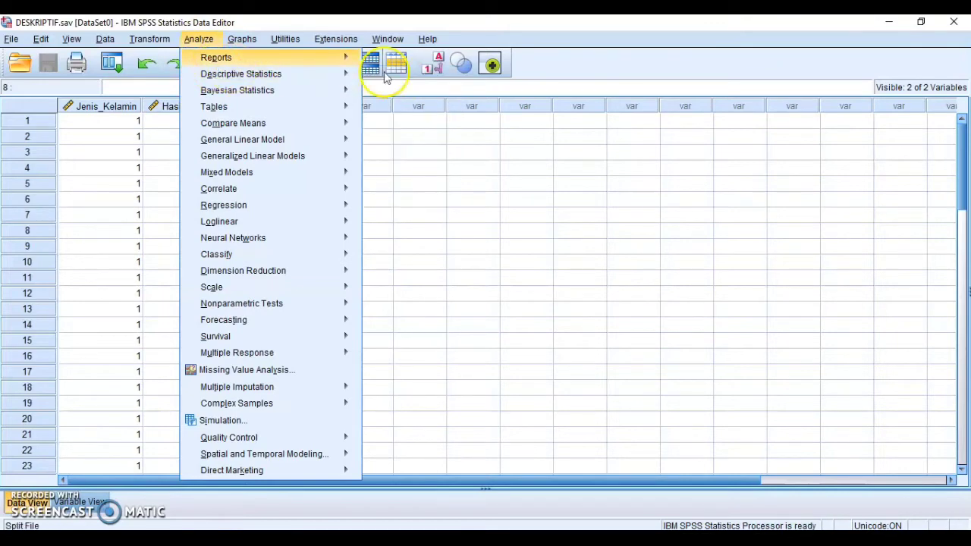
pyautogui.moveTo(339, 78)
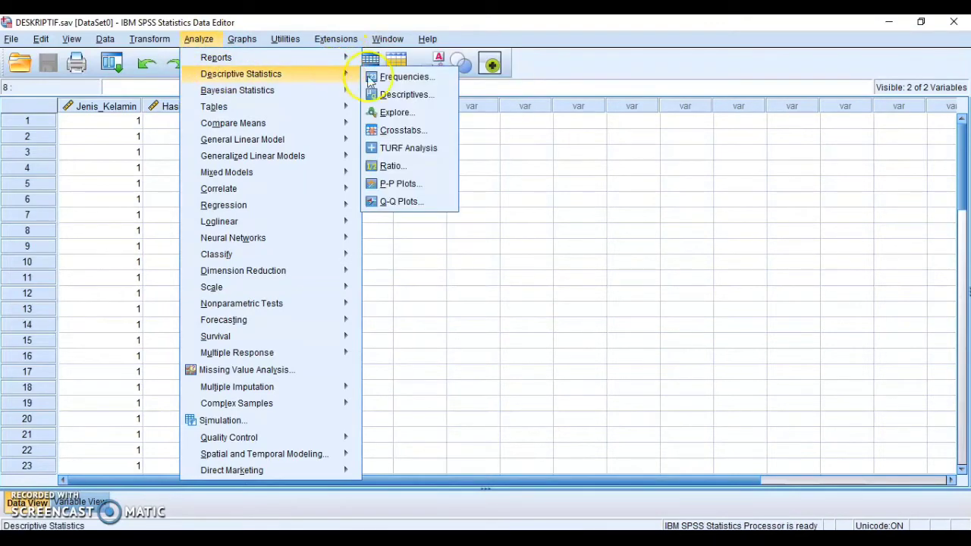
pyautogui.click(371, 76)
pyautogui.click(455, 267)
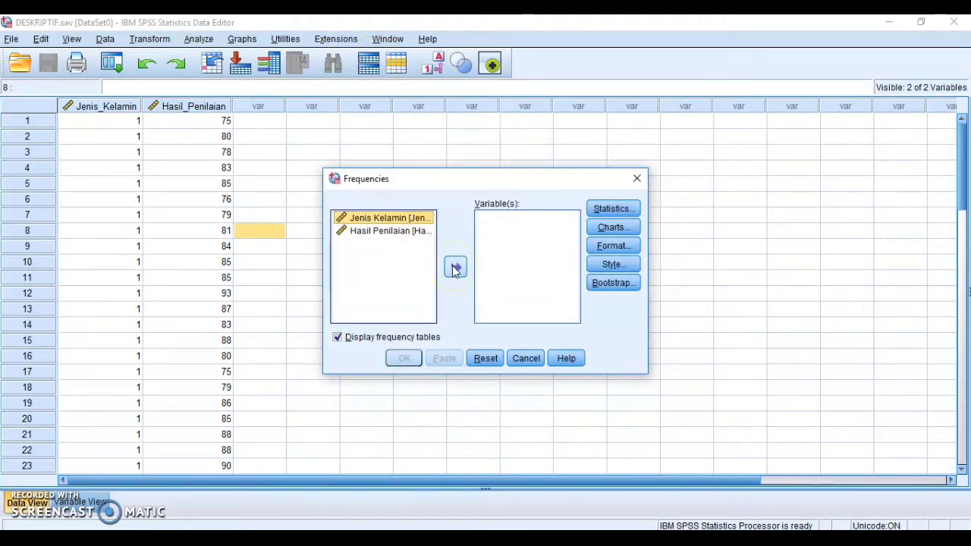
pyautogui.click(390, 230)
pyautogui.click(455, 266)
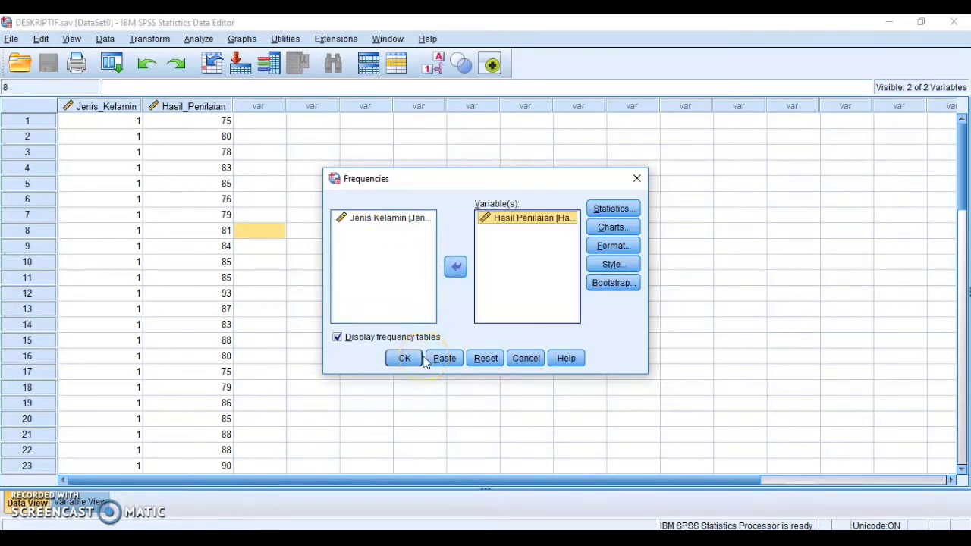
# Step: Request the mean, median and sum as central tendency statistics for the Frequencies analysis
pyautogui.click(611, 211)
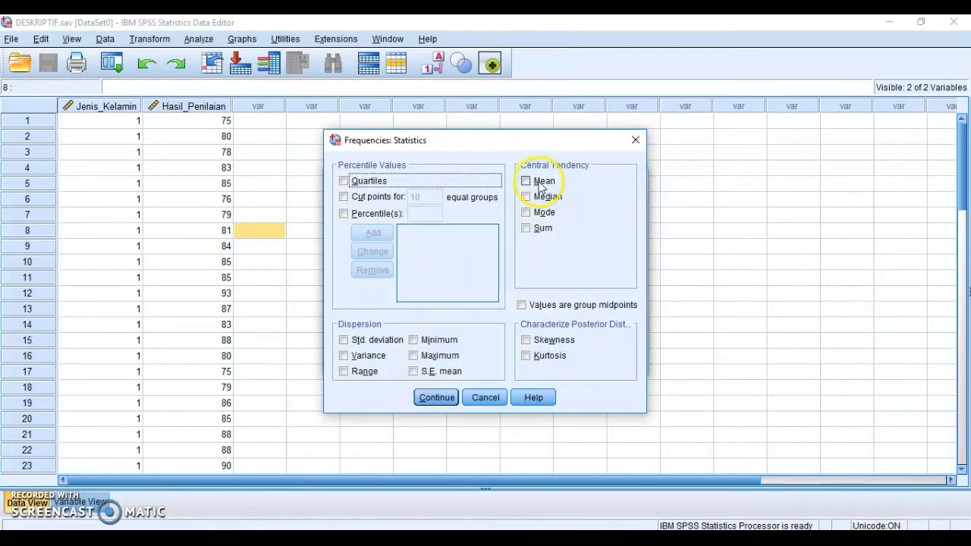
pyautogui.click(526, 182)
pyautogui.click(527, 197)
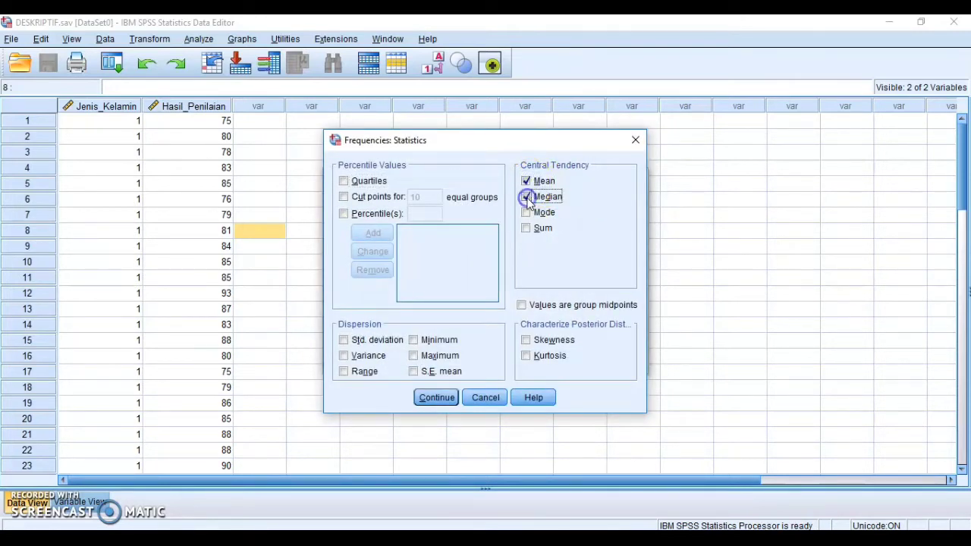
pyautogui.click(527, 228)
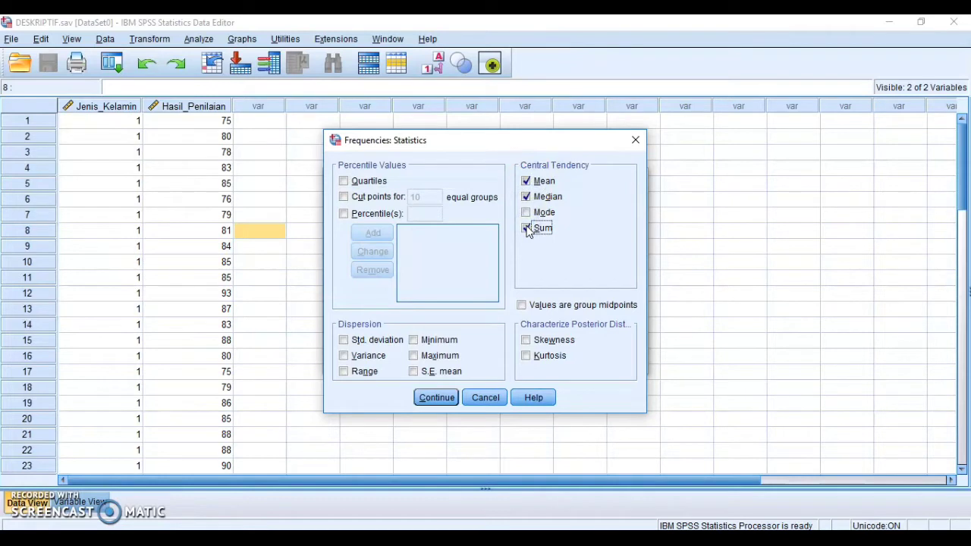
# Step: Add standard deviation, variance, range, minimum, maximum, S.E. mean, skewness and kurtosis, and accept the statistics selection
pyautogui.click(344, 340)
pyautogui.click(343, 356)
pyautogui.click(343, 371)
pyautogui.click(413, 340)
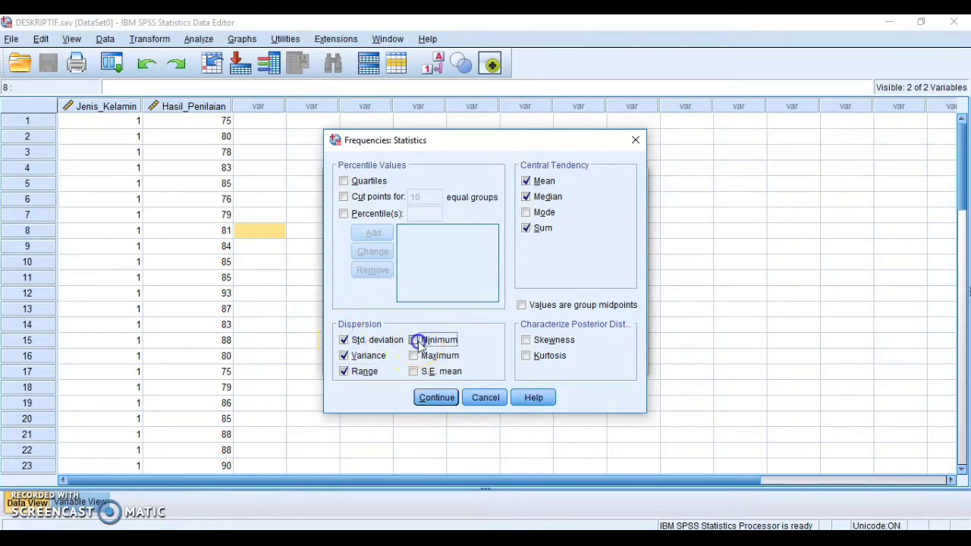
pyautogui.click(413, 356)
pyautogui.click(413, 371)
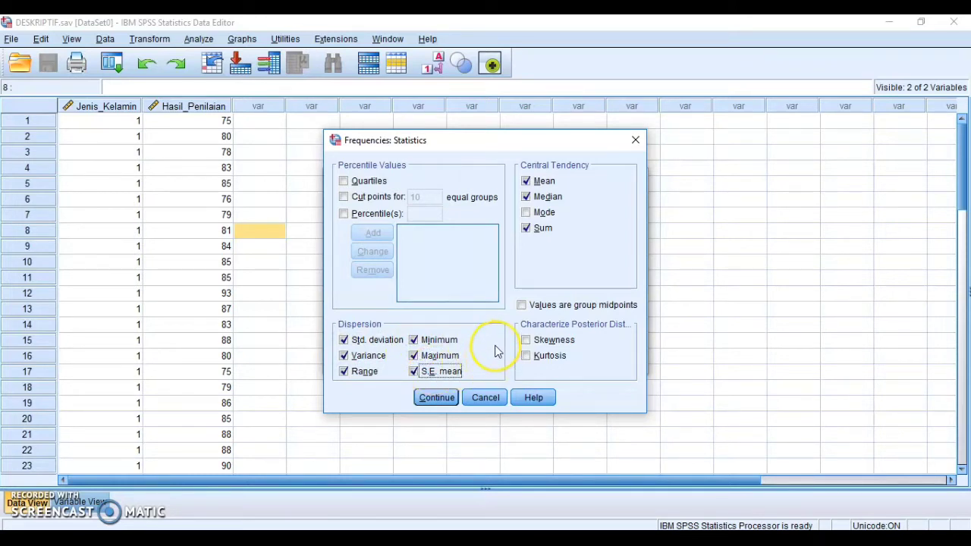
pyautogui.click(526, 339)
pyautogui.click(526, 357)
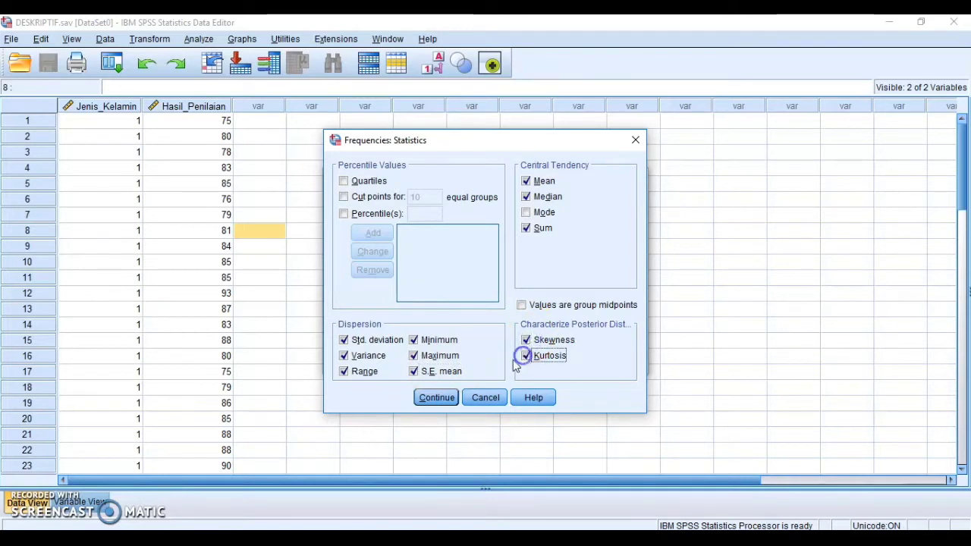
pyautogui.click(440, 397)
# Step: Request a histogram with the normal curve shown for the Frequencies analysis and accept the chart settings
pyautogui.click(618, 230)
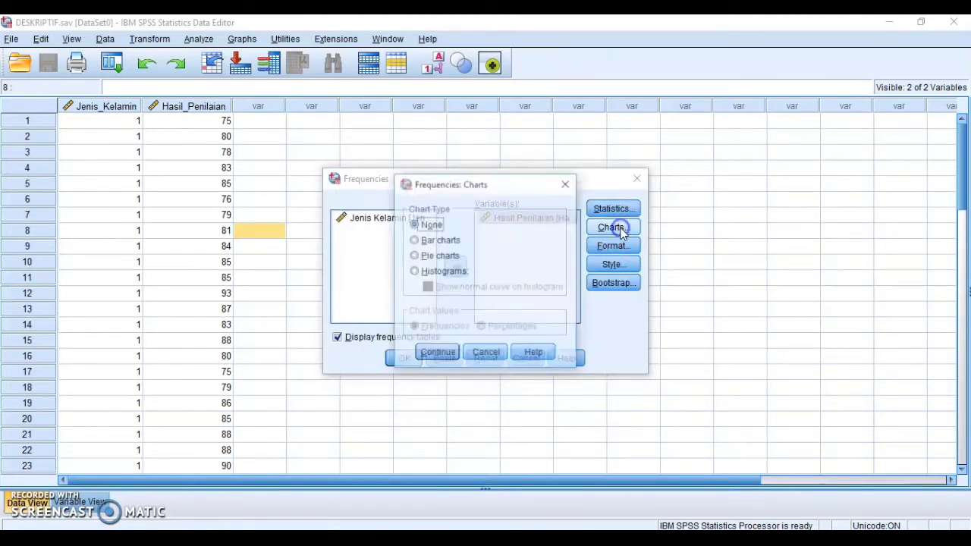
pyautogui.click(435, 272)
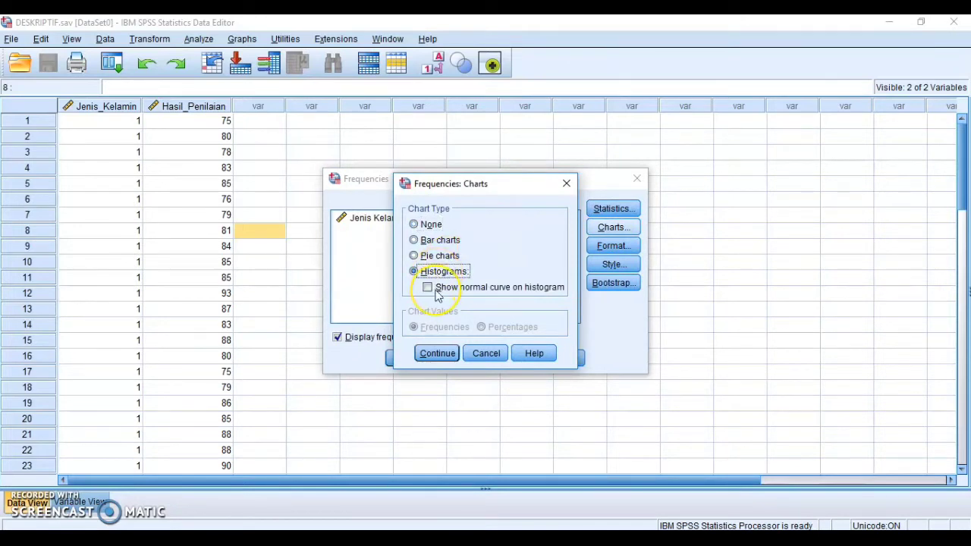
pyautogui.click(428, 292)
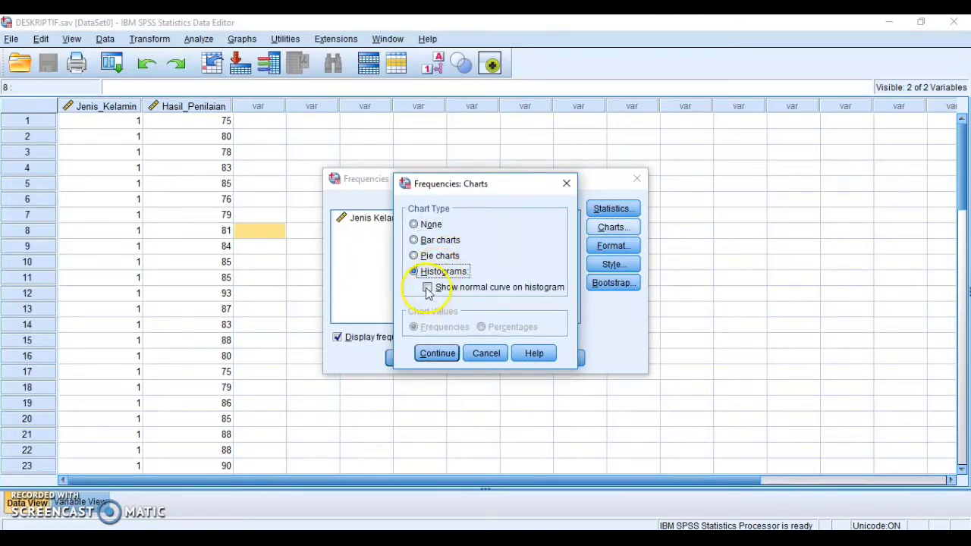
pyautogui.click(429, 355)
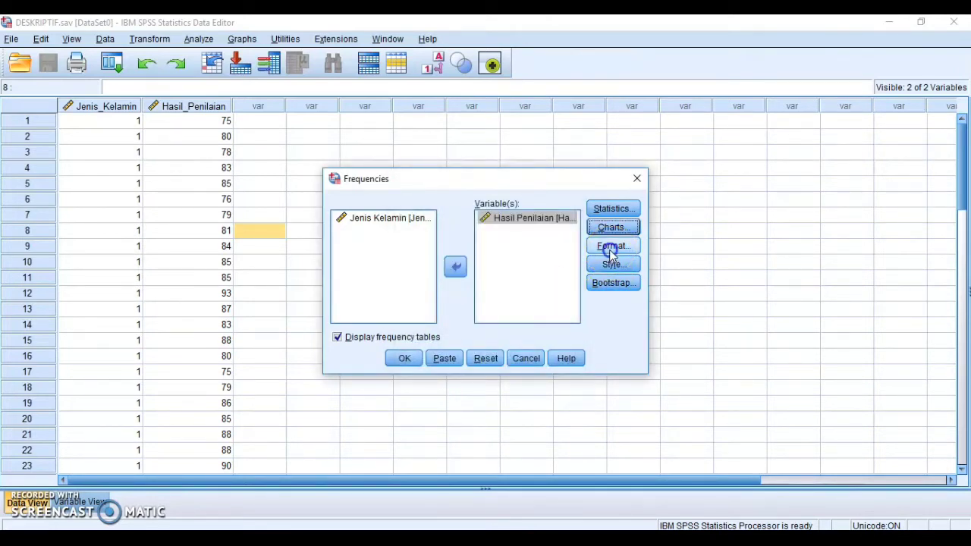
# Step: Accept the format settings ordered by ascending values and run the Frequencies analysis on Hasil Penilaian
pyautogui.click(610, 250)
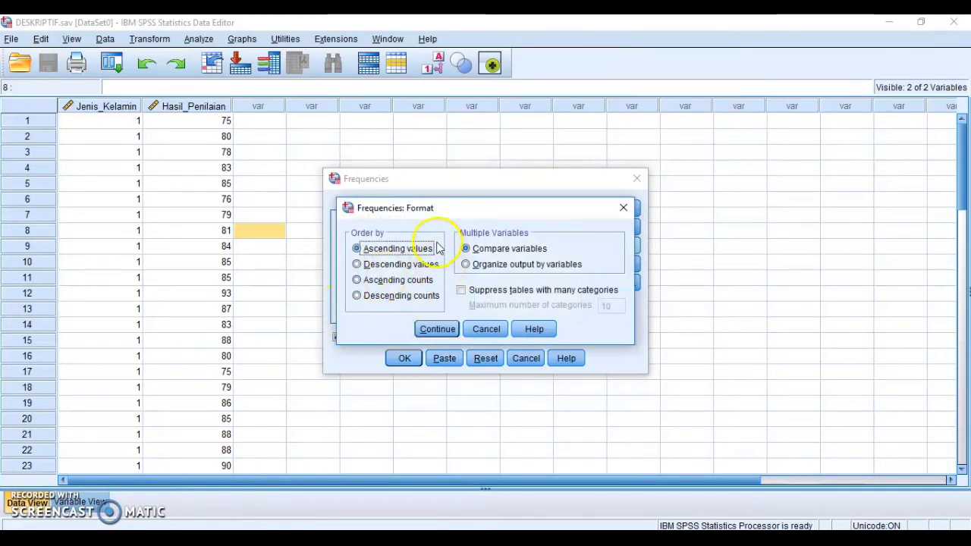
pyautogui.click(437, 331)
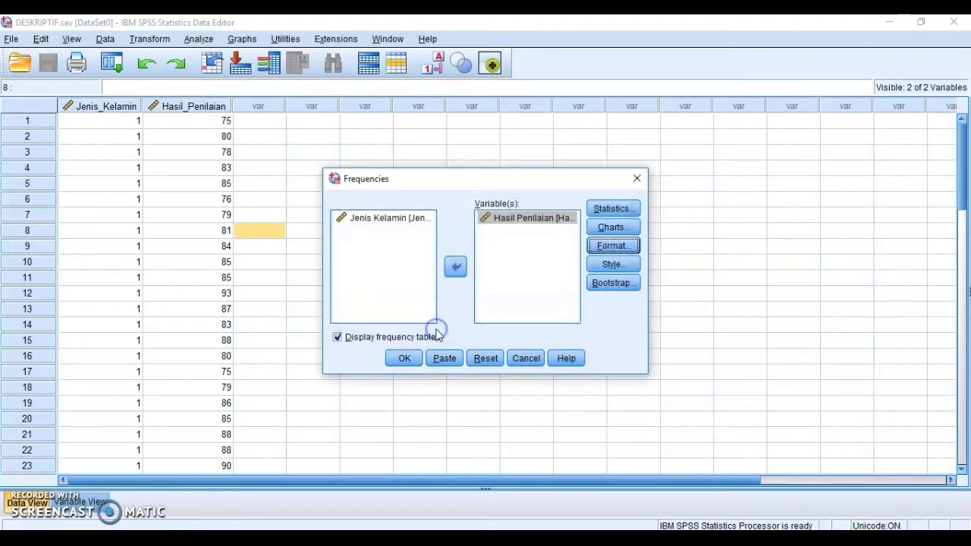
pyautogui.click(407, 362)
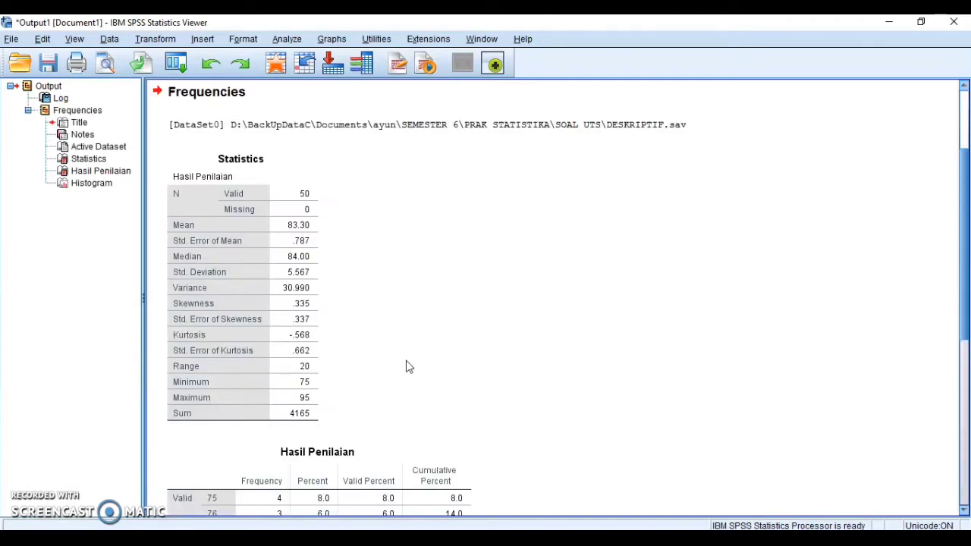
# Step: Save the output as a viewer file named Output DESKRIPTIF in the SOAL UTS folder
pyautogui.click(819, 156)
pyautogui.click(963, 192)
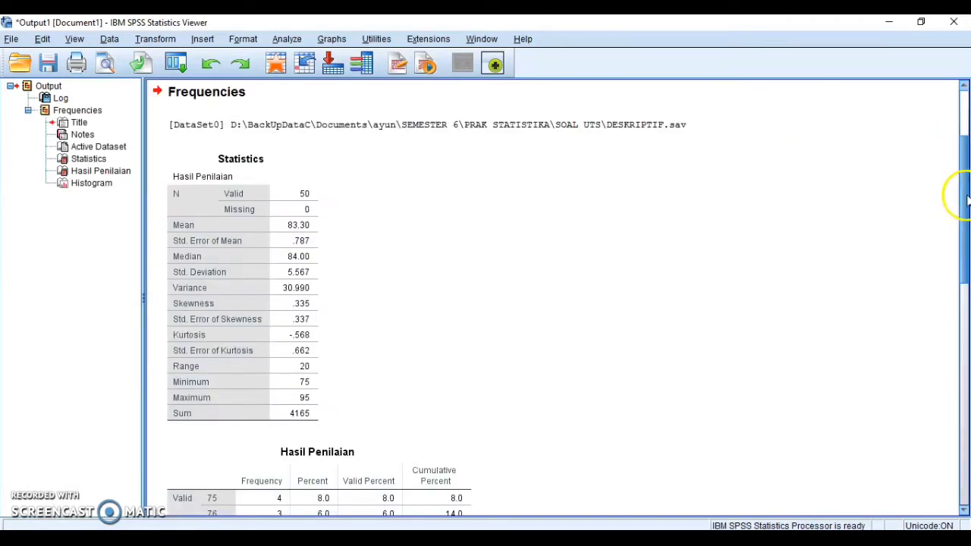
pyautogui.moveTo(965, 195); pyautogui.dragTo(962, 159)
pyautogui.click(12, 40)
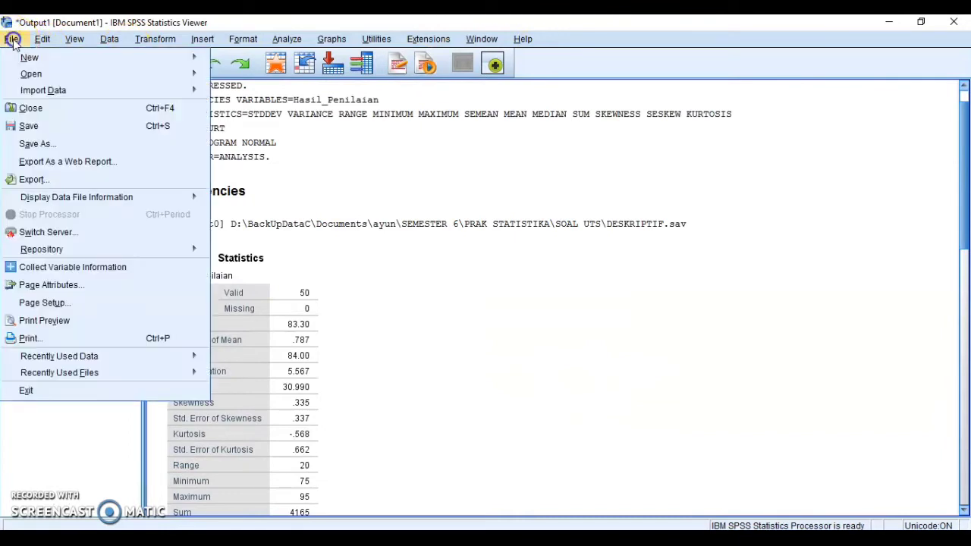
pyautogui.click(59, 143)
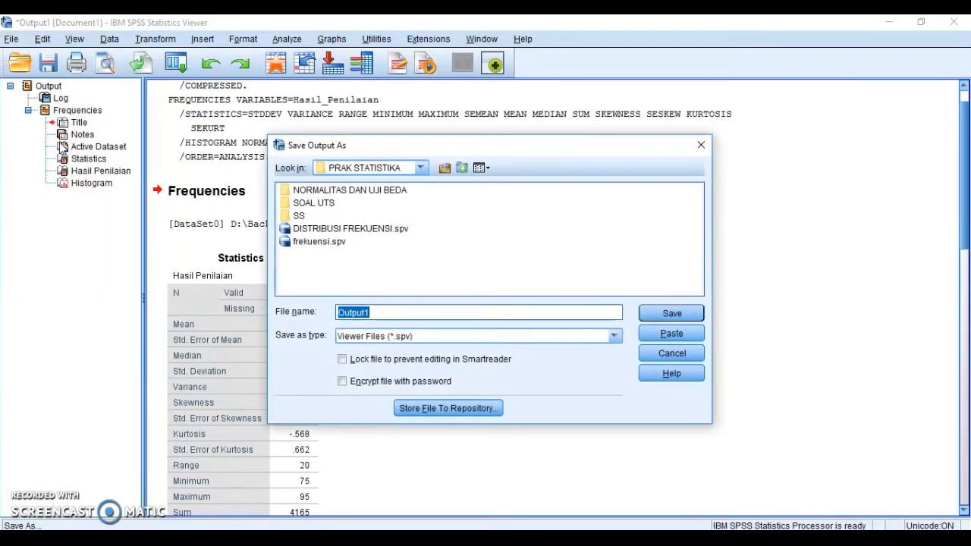
pyautogui.click(403, 310)
pyautogui.press('BackSpace')
pyautogui.write('de')
pyautogui.press('BackSpace')
pyautogui.write('DESKRI')
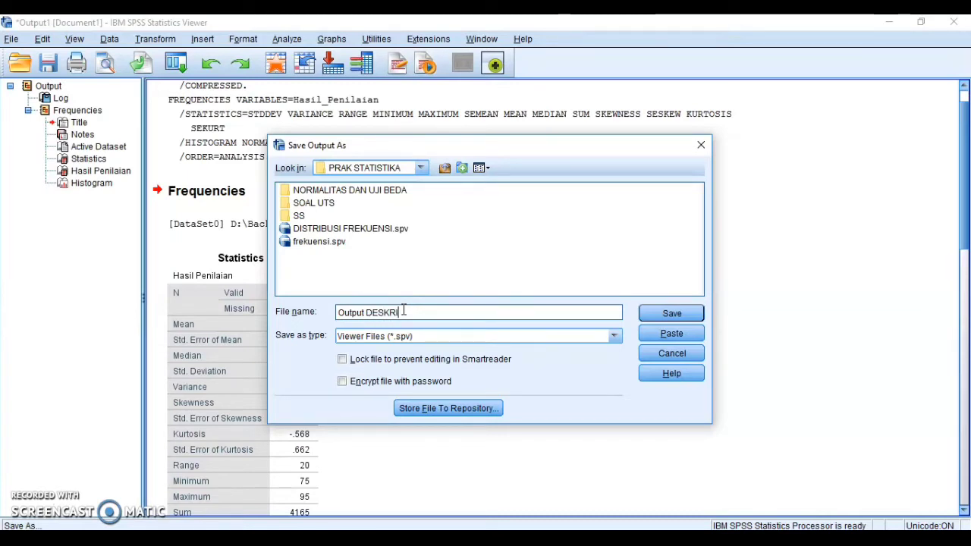
pyautogui.doubleClick(317, 203)
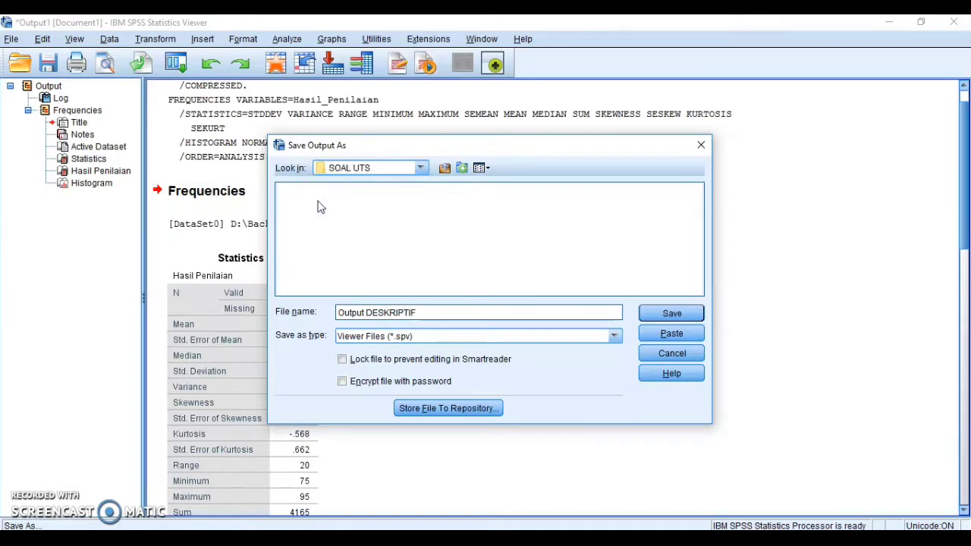
pyautogui.click(671, 313)
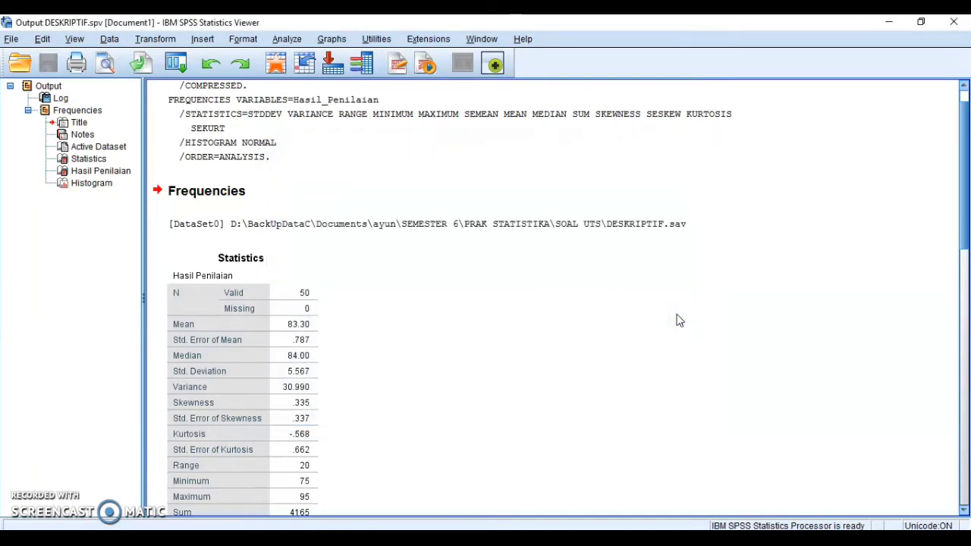
# Step: Return to the DESKRIPTIF data editor and set up a Frequencies analysis with Jenis Kelamin in place of Hasil Penilaian
pyautogui.click(962, 216)
pyautogui.moveTo(962, 216); pyautogui.dragTo(966, 271)
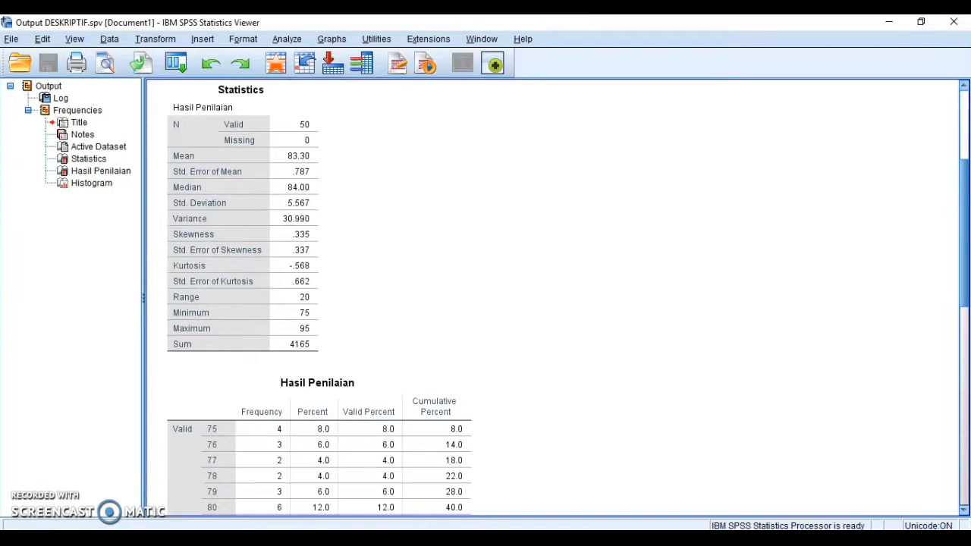
pyautogui.moveTo(963, 271); pyautogui.dragTo(965, 171)
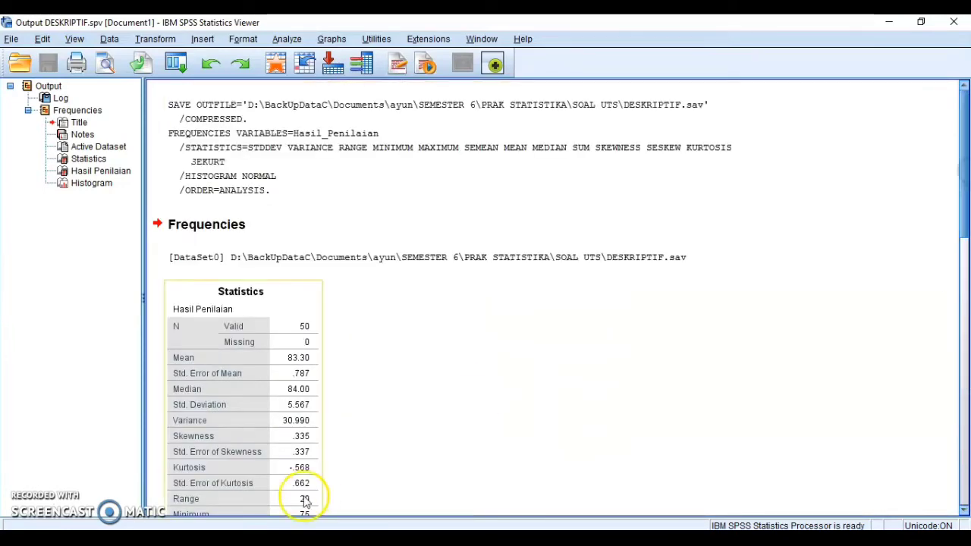
pyautogui.moveTo(328, 529)
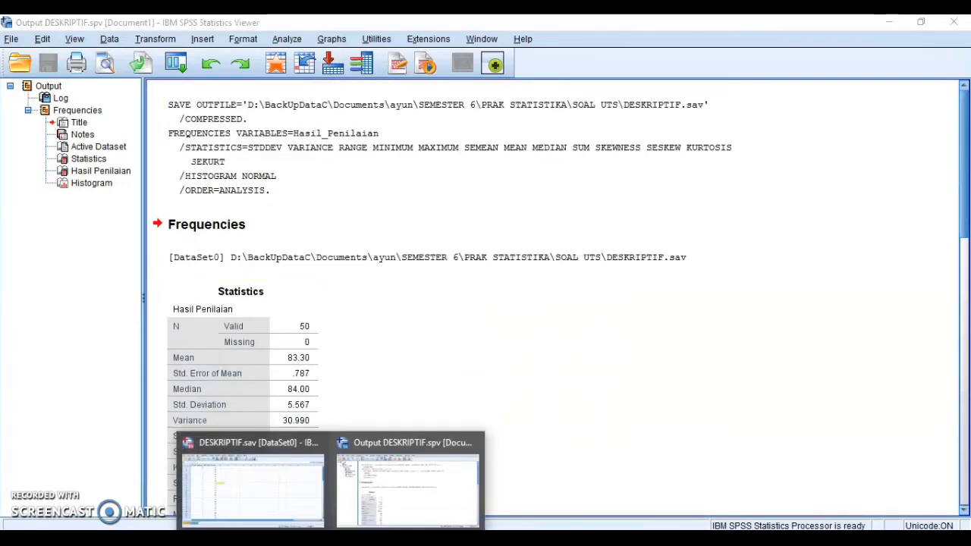
pyautogui.click(252, 505)
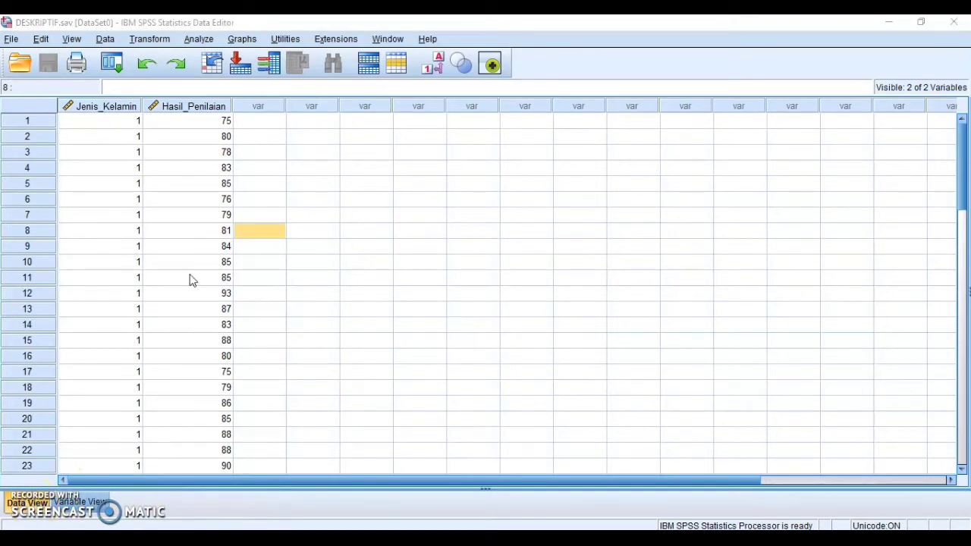
pyautogui.click(206, 41)
pyautogui.moveTo(225, 72)
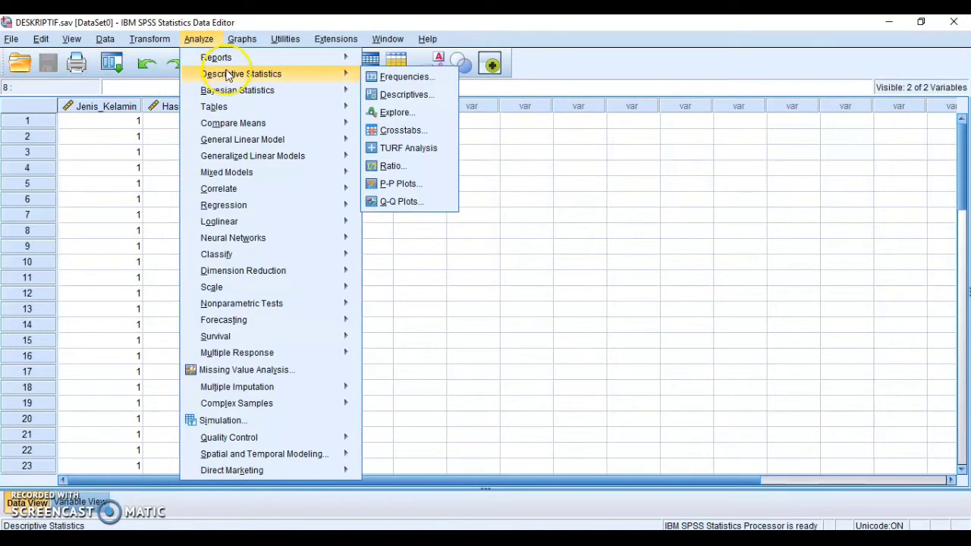
pyautogui.click(409, 77)
pyautogui.click(455, 268)
pyautogui.click(502, 220)
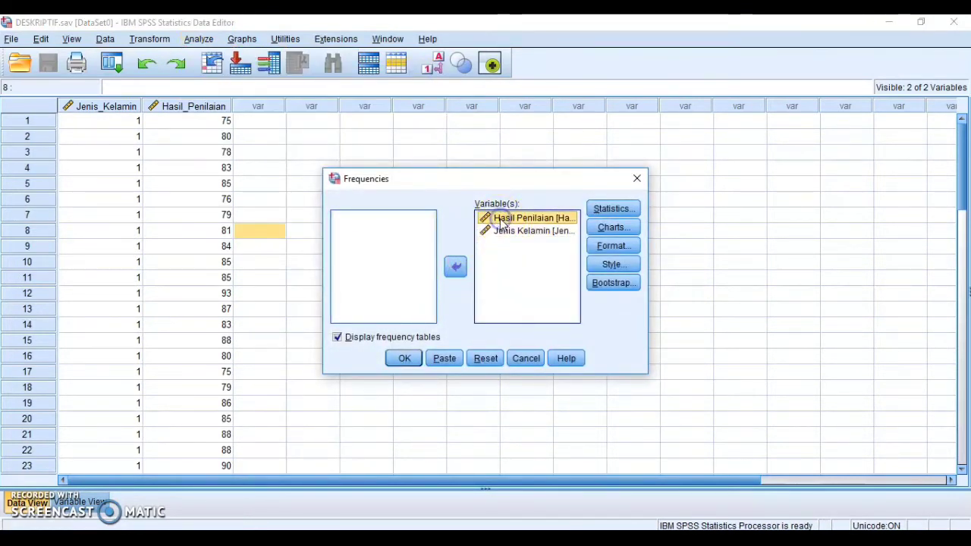
pyautogui.click(455, 266)
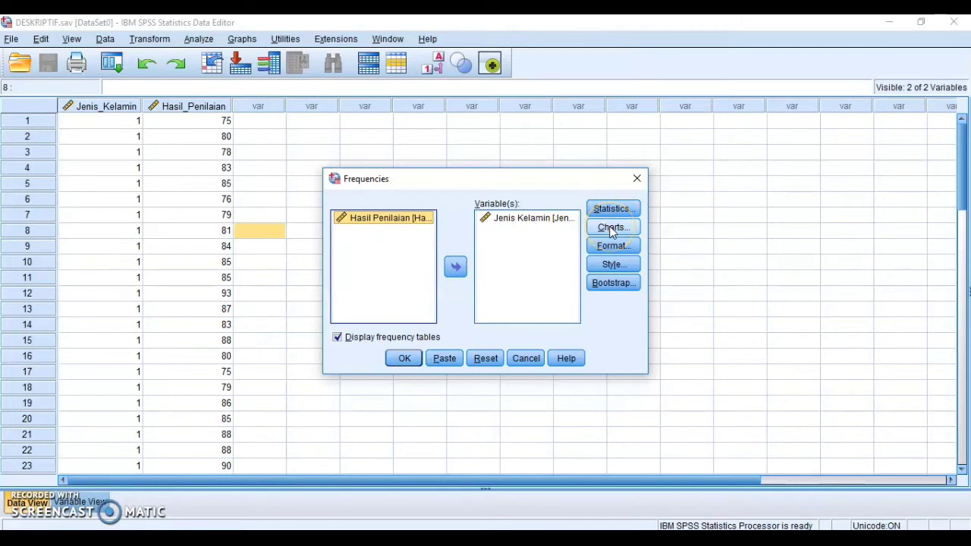
# Step: Change the chart type to pie charts with frequencies as chart values, run the analysis and view the resulting chart
pyautogui.click(613, 227)
pyautogui.click(448, 271)
pyautogui.click(413, 256)
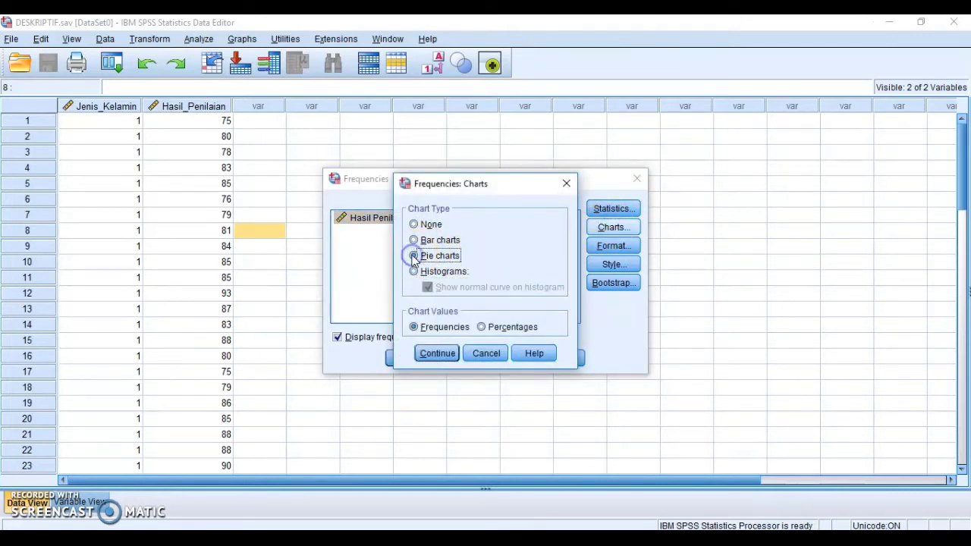
pyautogui.click(427, 328)
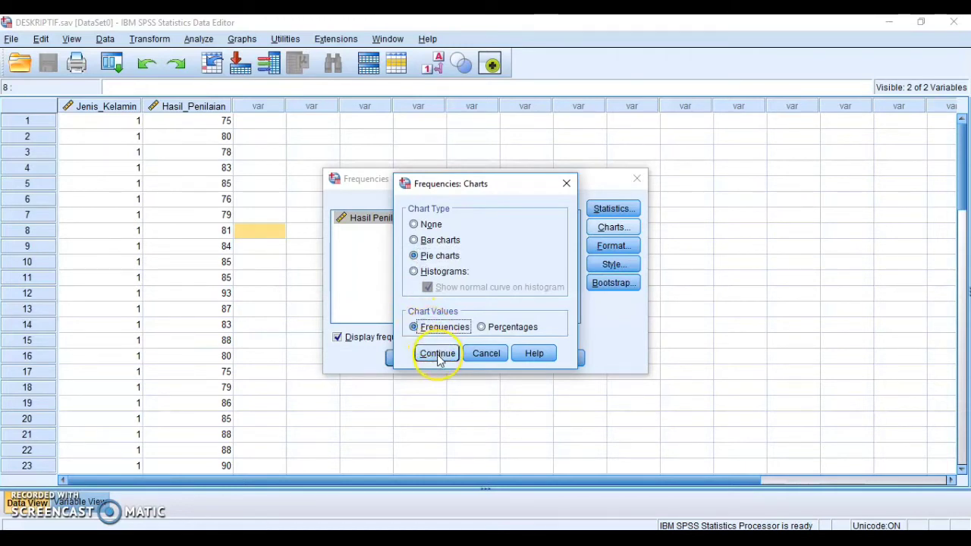
pyautogui.click(437, 355)
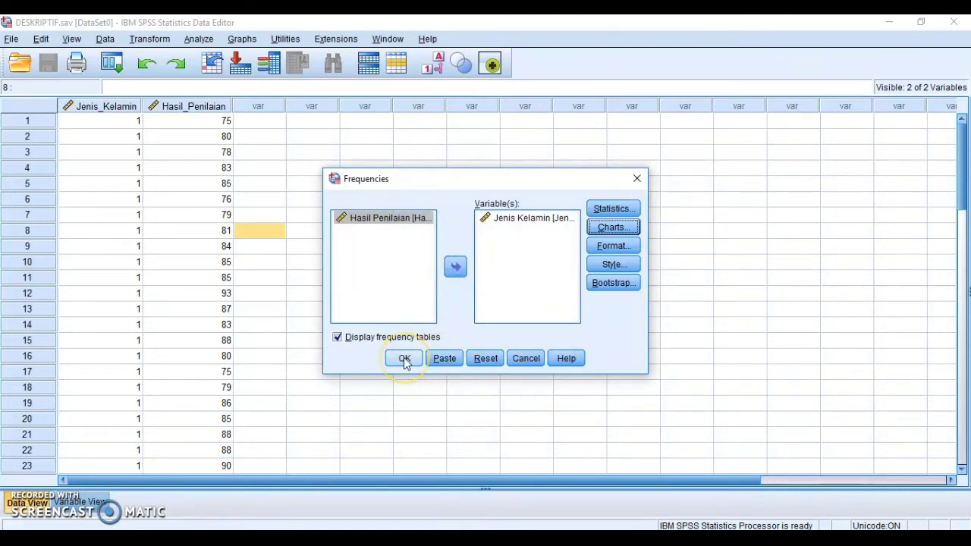
pyautogui.click(404, 359)
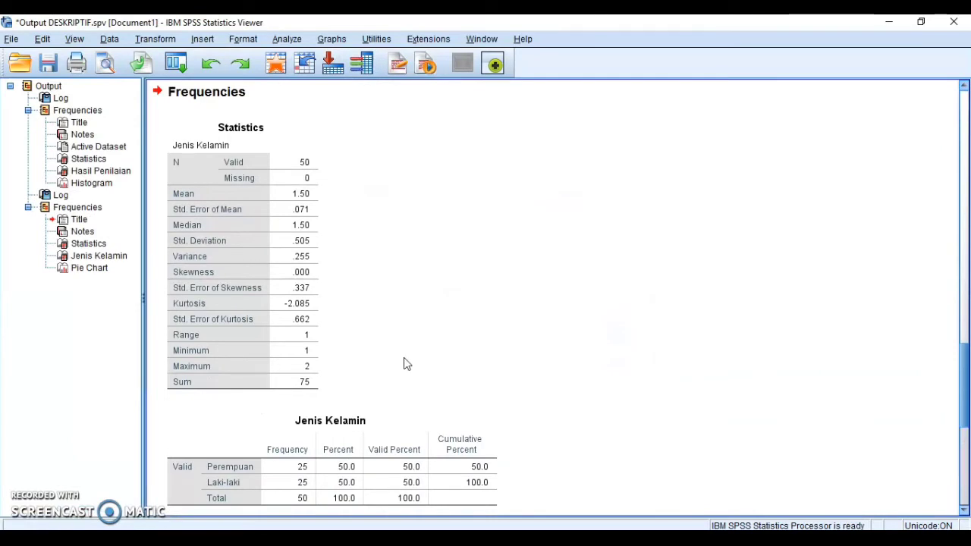
pyautogui.moveTo(964, 365); pyautogui.dragTo(964, 459)
pyautogui.click(346, 271)
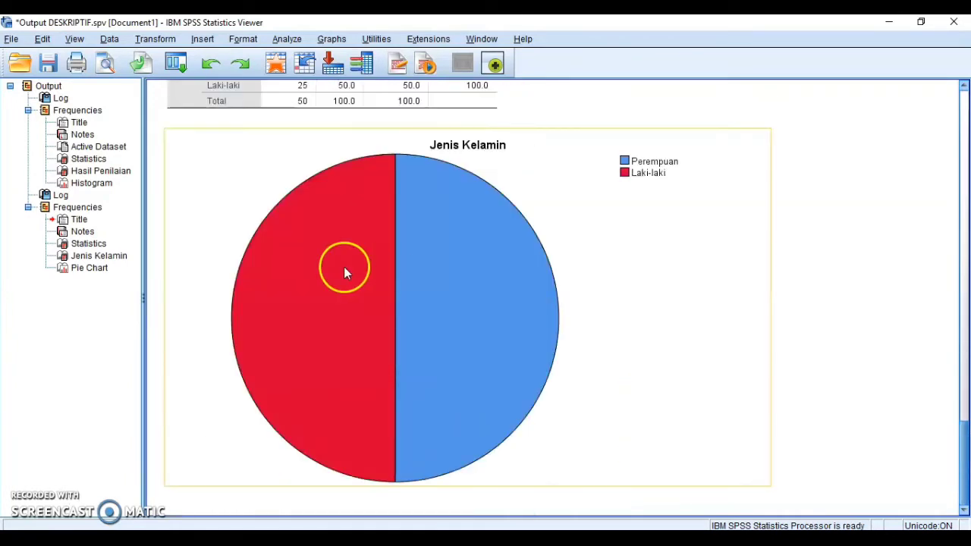
pyautogui.click(11, 40)
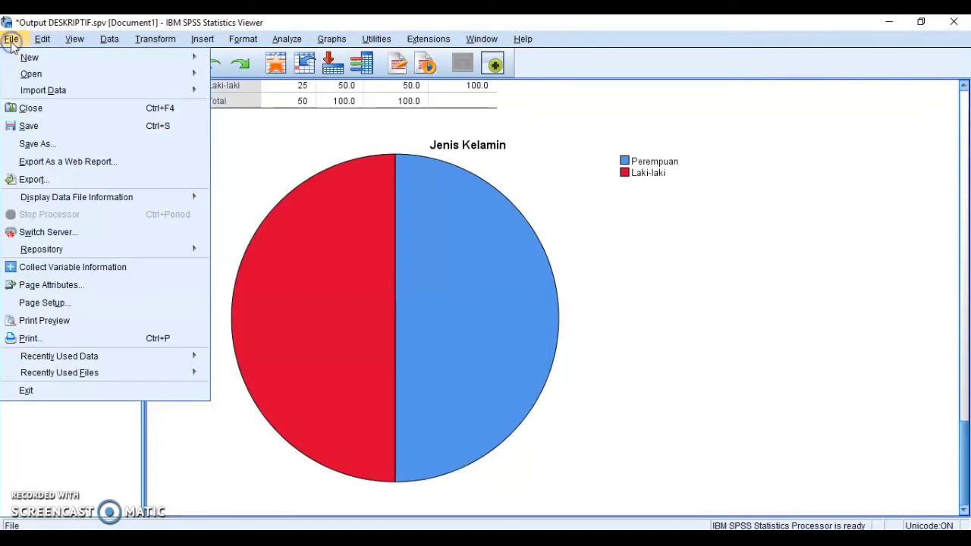
pyautogui.click(44, 145)
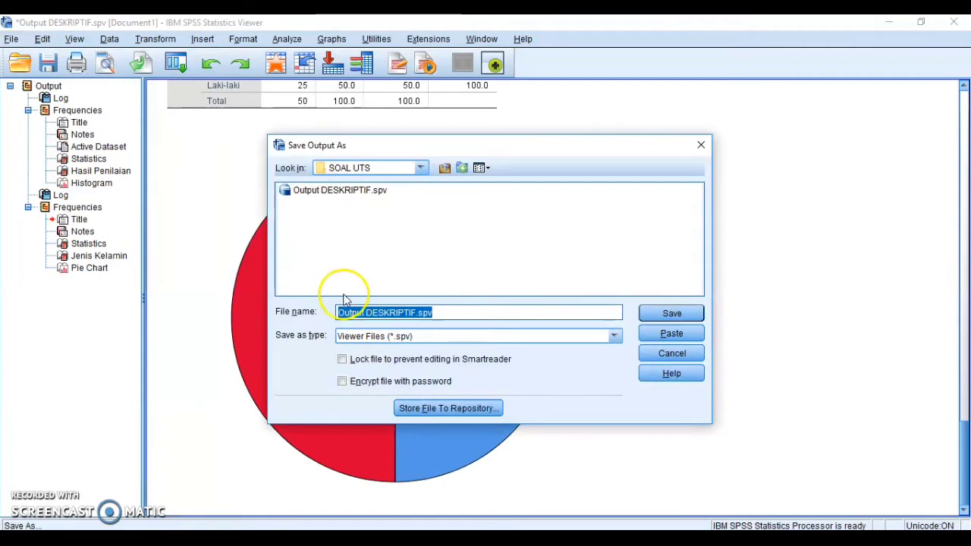
pyautogui.click(701, 146)
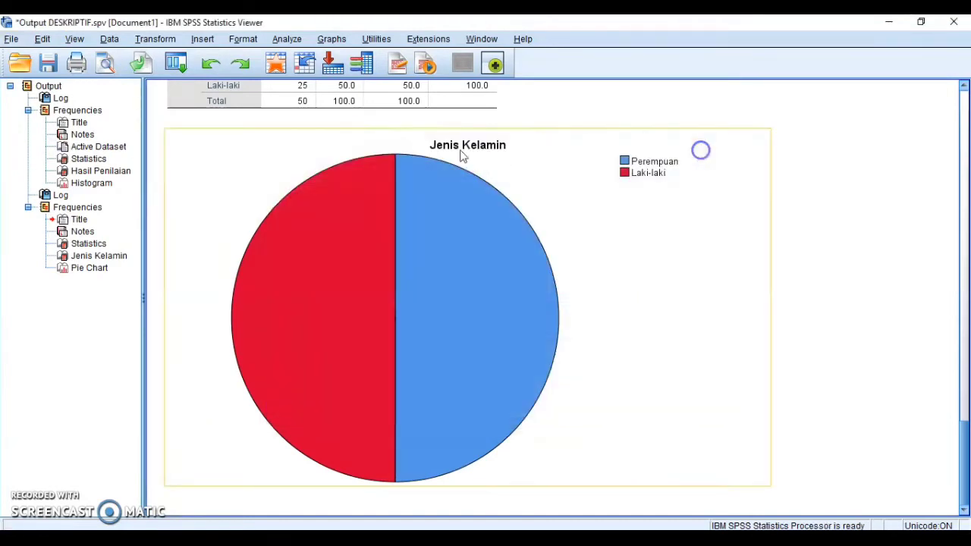
# Step: Save the updated output to the existing Output DESKRIPTIF file
pyautogui.click(10, 38)
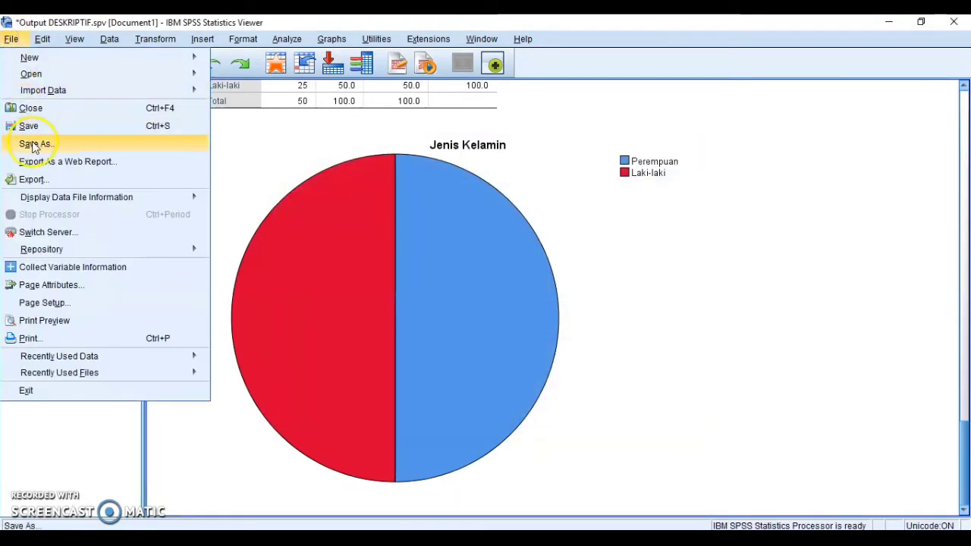
pyautogui.click(31, 126)
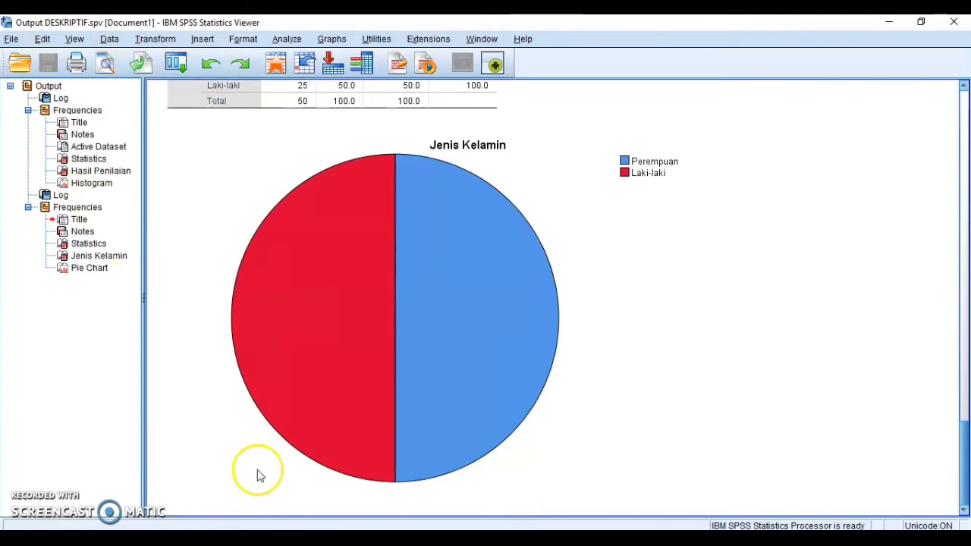
# Step: Return to the data editor and set up a Descriptives analysis with Hasil Penilaian as the variable
pyautogui.click(329, 540)
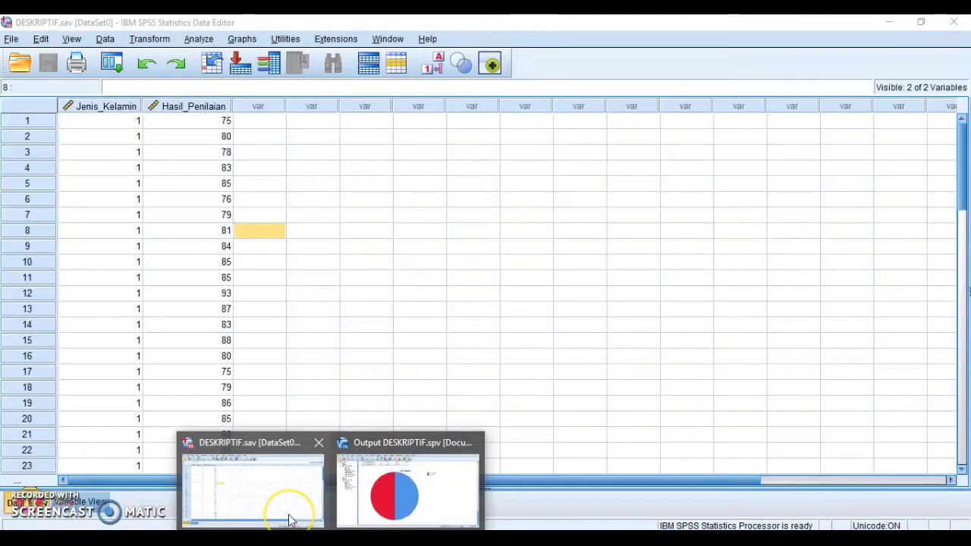
pyautogui.click(288, 520)
pyautogui.click(26, 502)
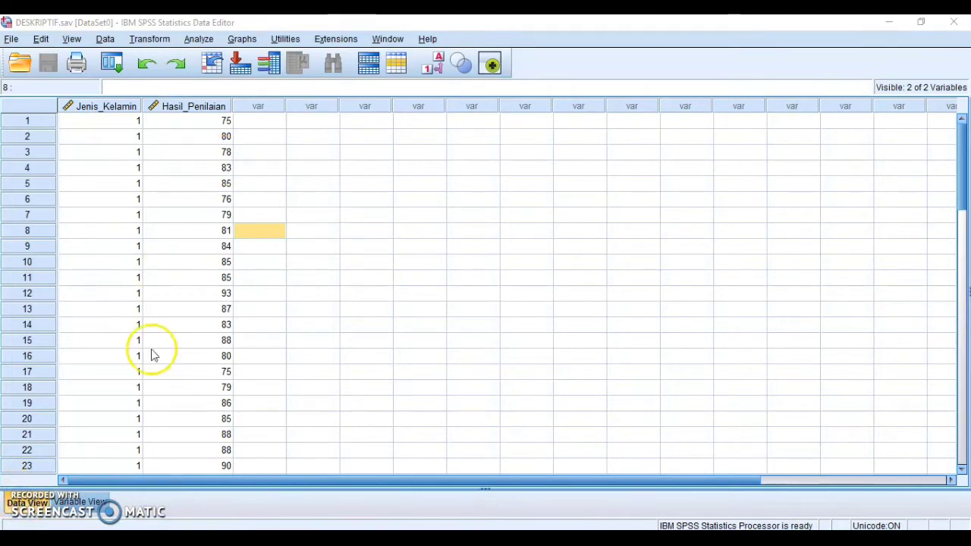
pyautogui.click(199, 39)
pyautogui.moveTo(212, 74)
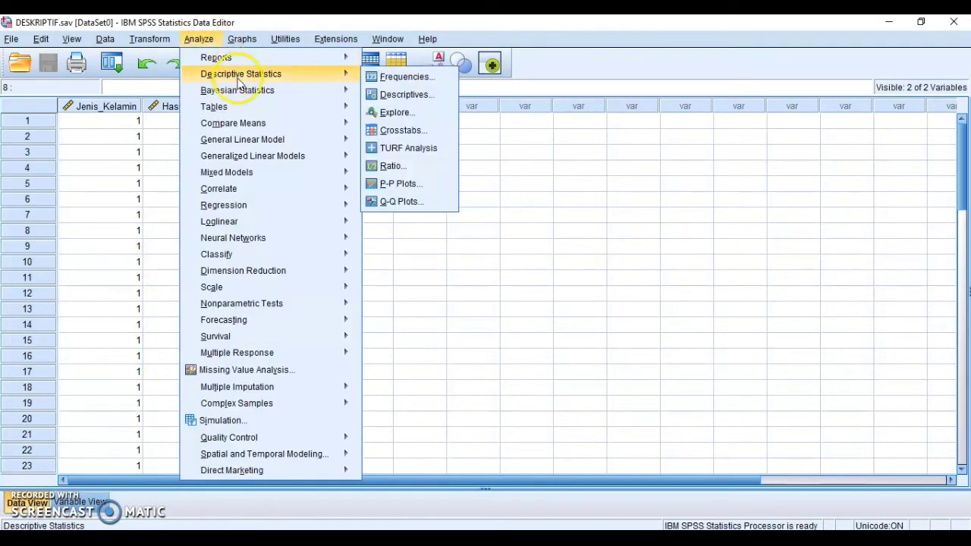
pyautogui.click(371, 94)
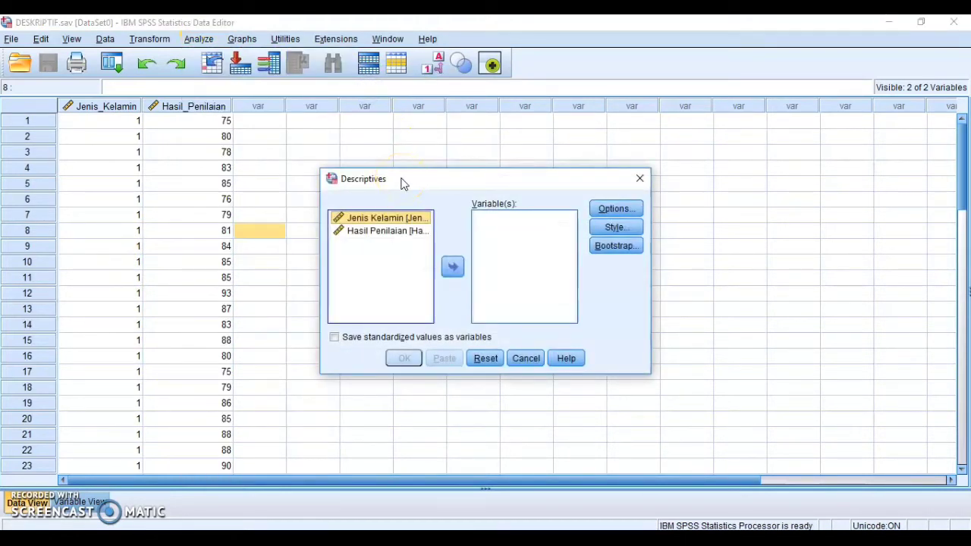
pyautogui.click(393, 235)
pyautogui.click(453, 266)
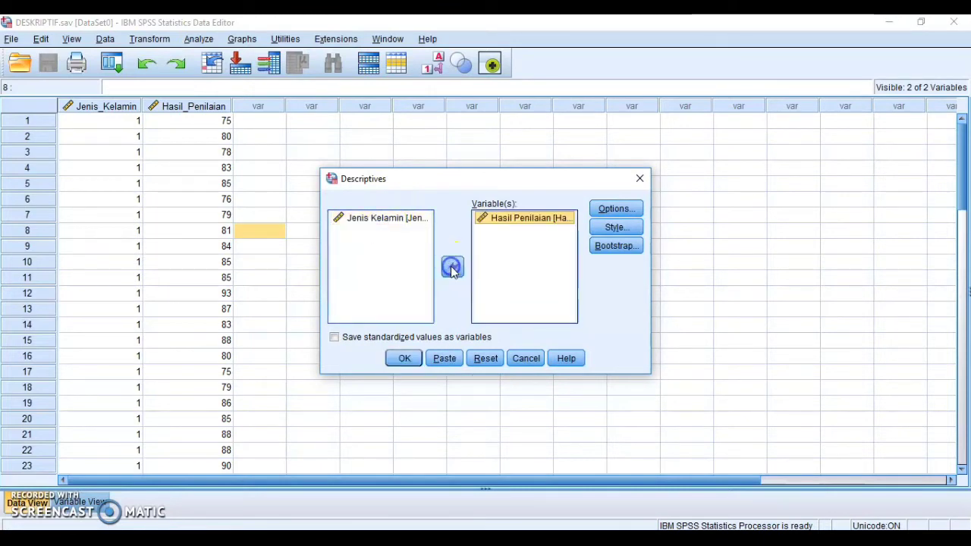
# Step: Add the sum to the Descriptives statistics, order the display by ascending means, and run the analysis
pyautogui.click(501, 250)
pyautogui.click(614, 212)
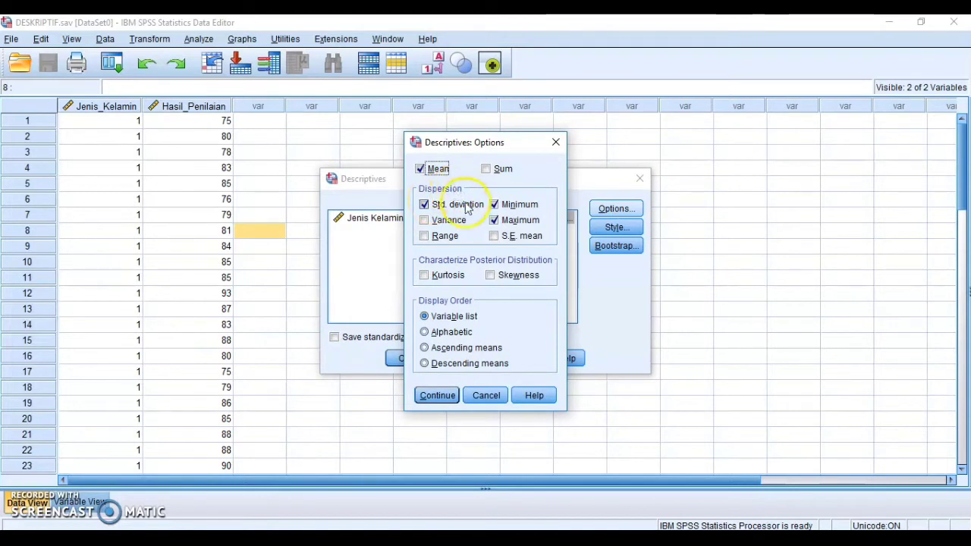
pyautogui.click(487, 169)
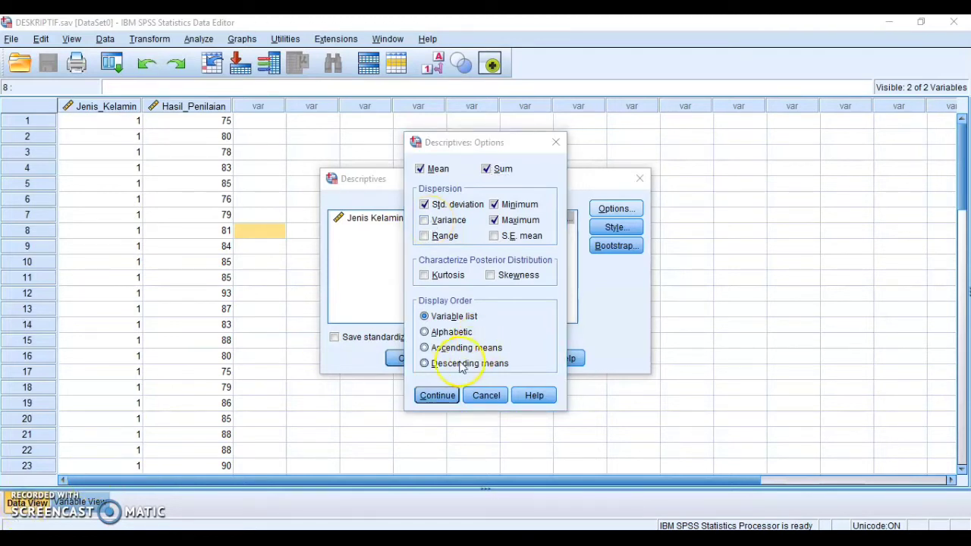
pyautogui.click(424, 348)
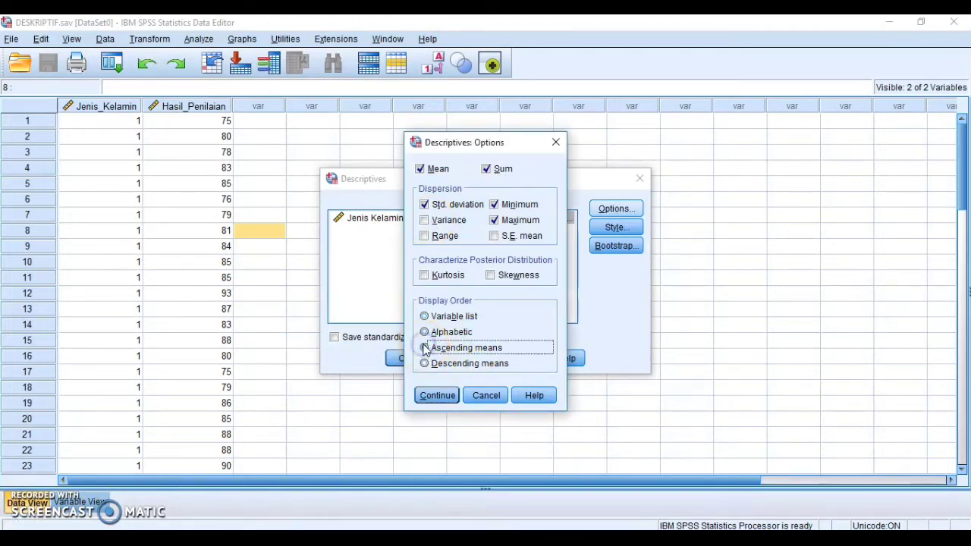
pyautogui.click(437, 395)
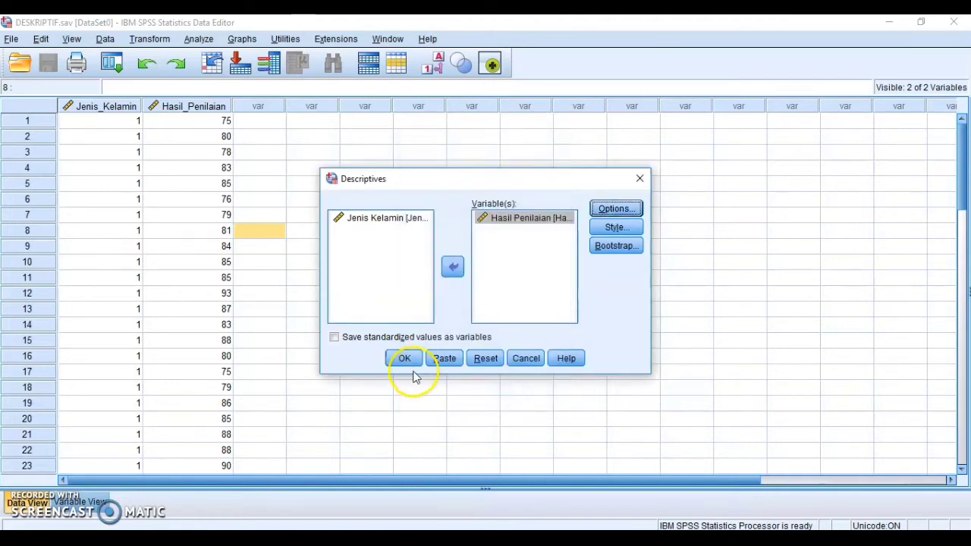
pyautogui.click(405, 359)
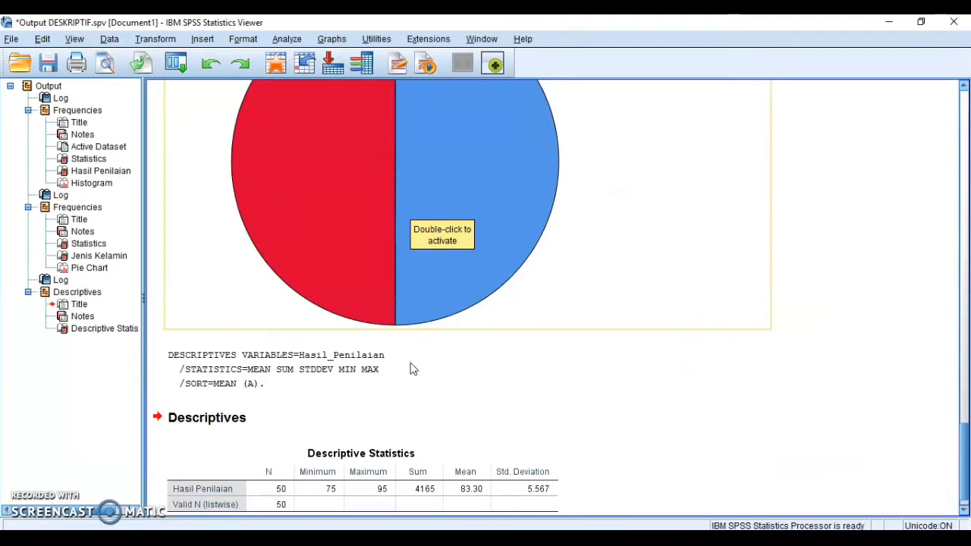
# Step: Review the Descriptives results against the earlier output and save the updated Output DESKRIPTIF file
pyautogui.click(675, 335)
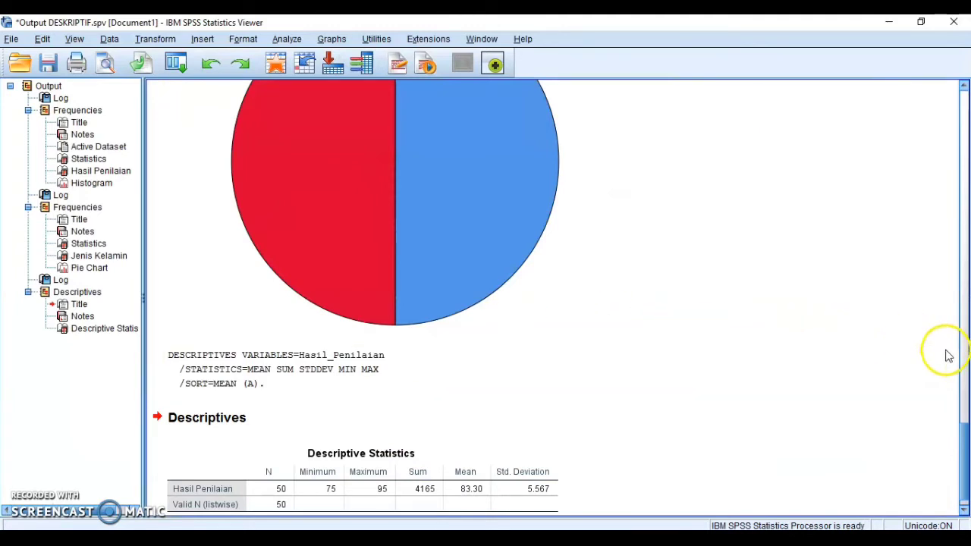
pyautogui.scroll(10, 960, 337)
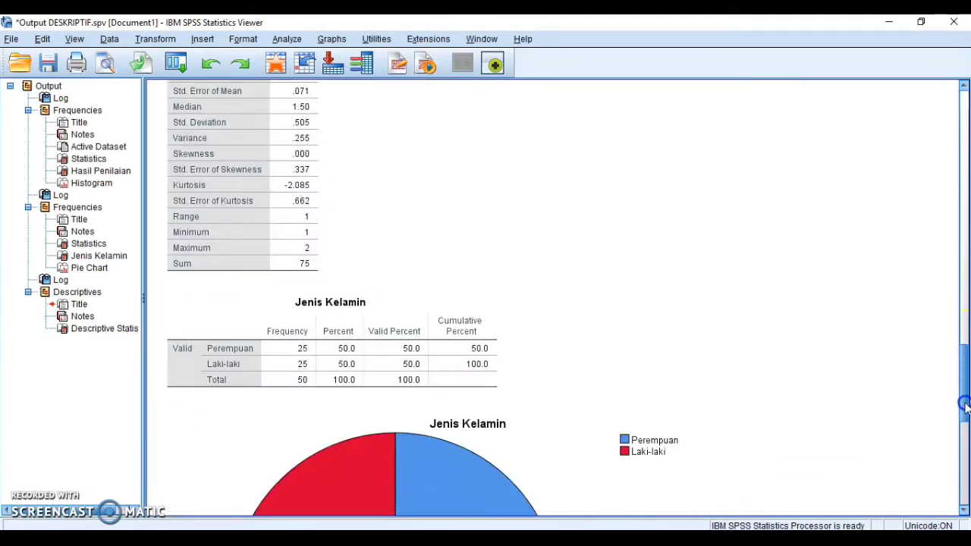
pyautogui.moveTo(960, 320); pyautogui.dragTo(963, 496)
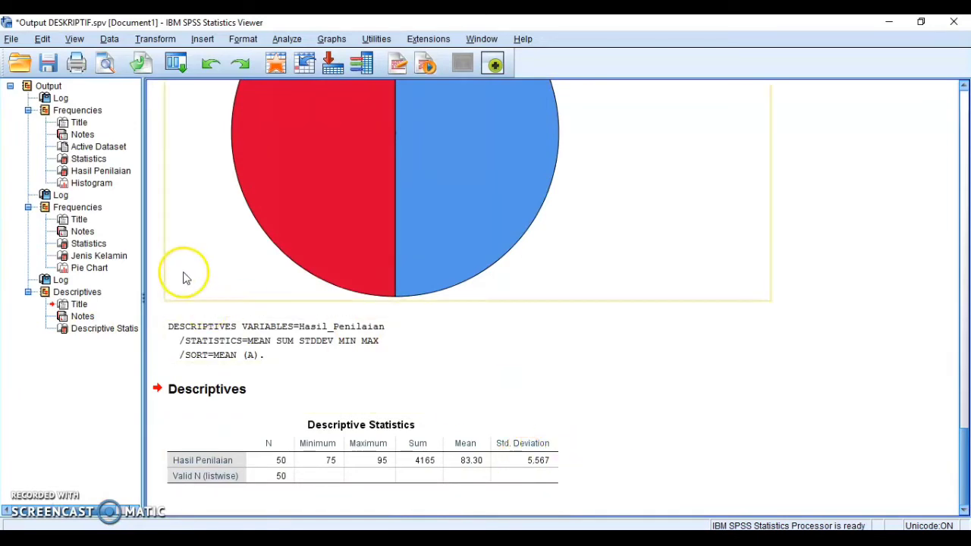
pyautogui.click(12, 38)
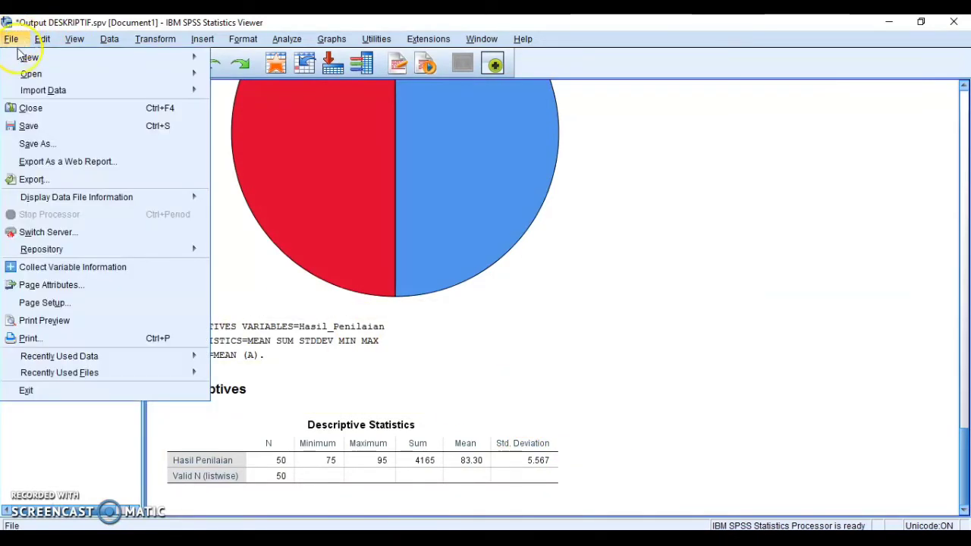
pyautogui.click(46, 127)
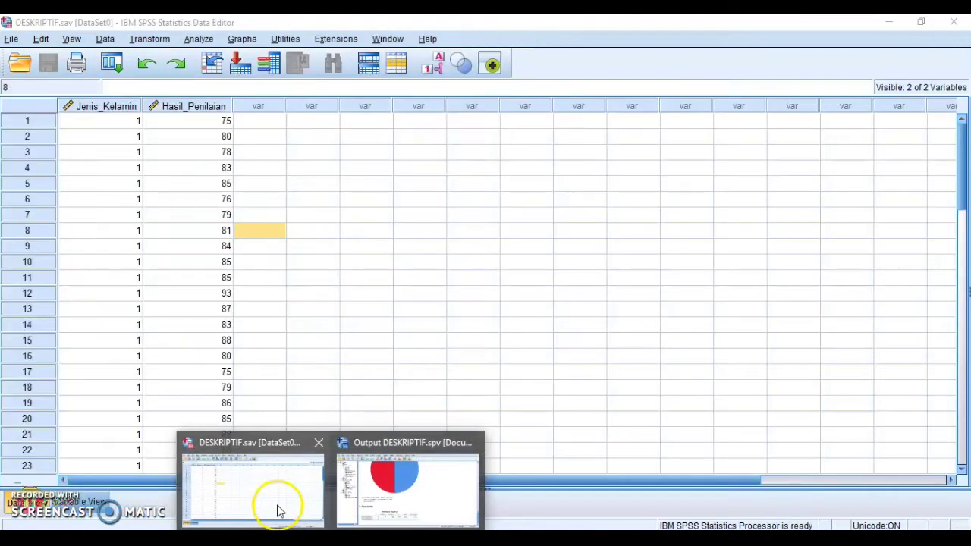
# Step: Return to the DESKRIPTIF data editor and set up an Explore analysis with Hasil Penilaian as dependent and Jenis Kelamin as factor
pyautogui.click(278, 508)
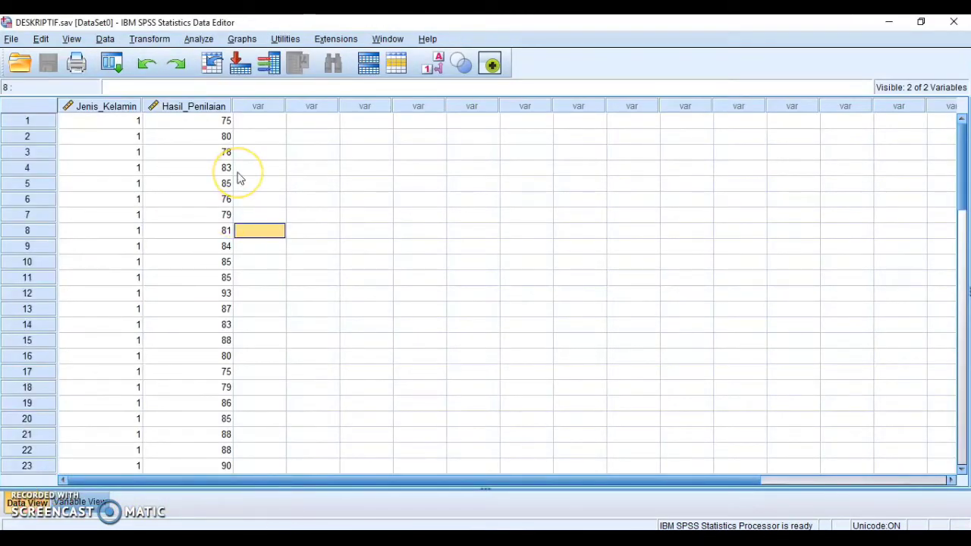
pyautogui.click(23, 483)
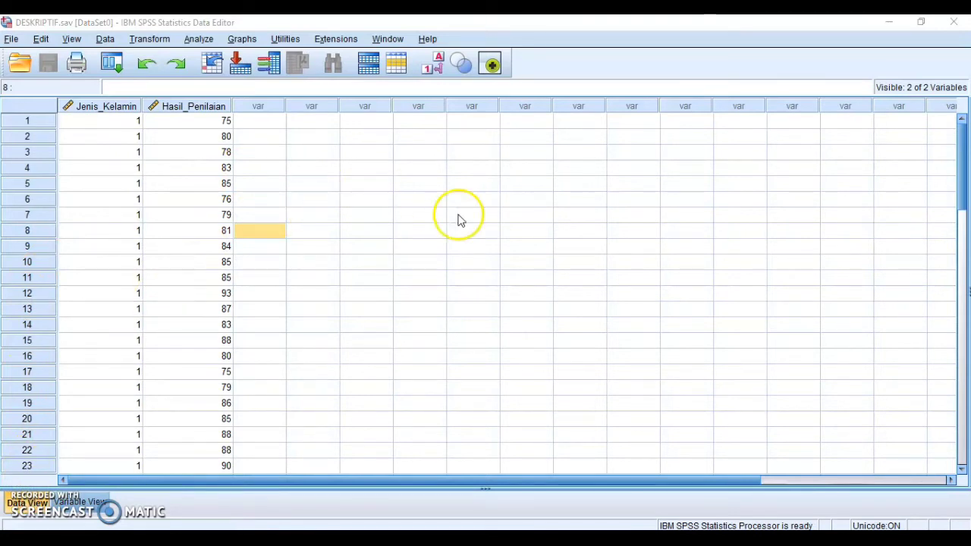
pyautogui.click(197, 41)
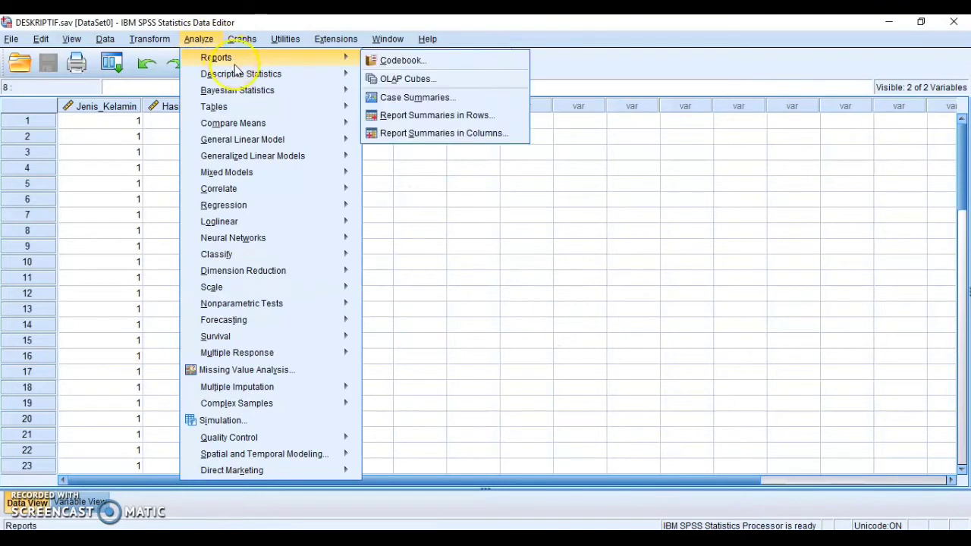
pyautogui.moveTo(238, 76)
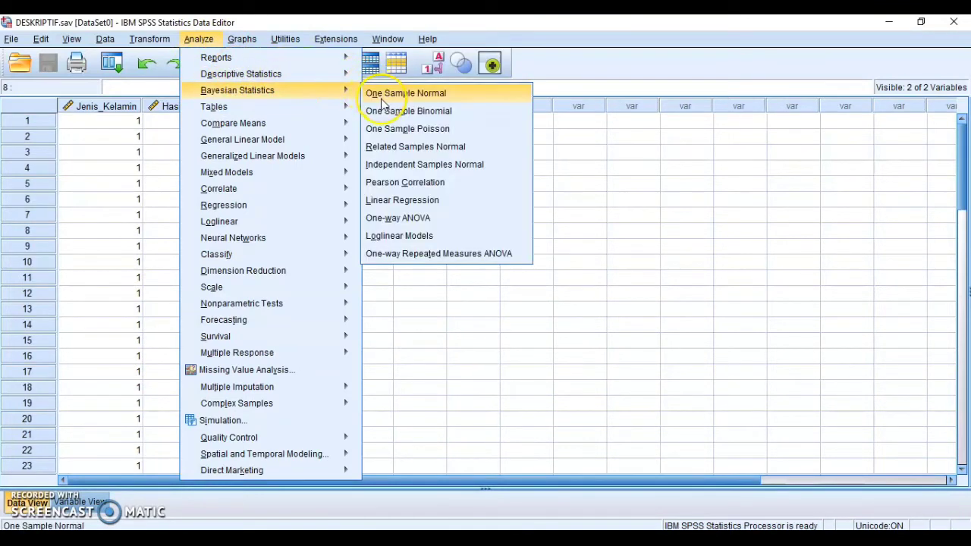
pyautogui.moveTo(345, 73)
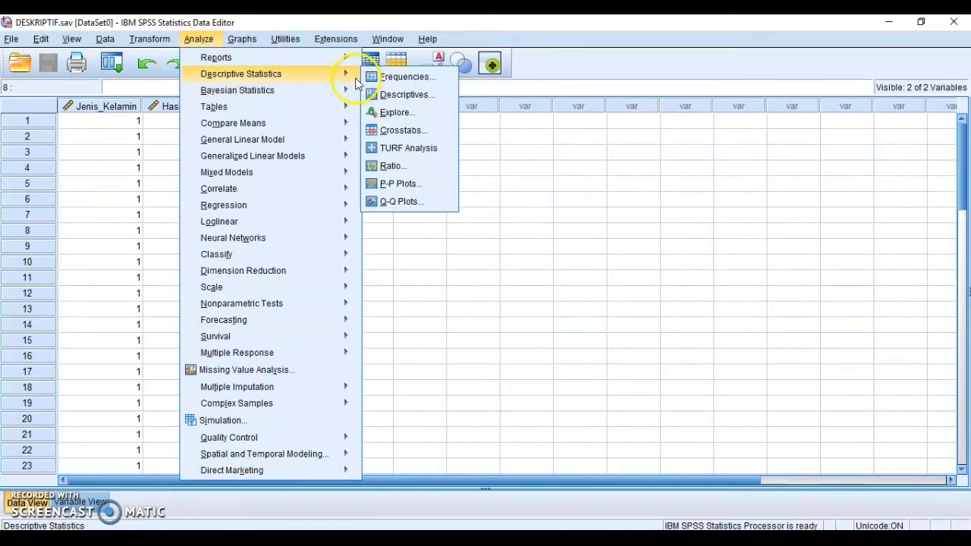
pyautogui.click(382, 114)
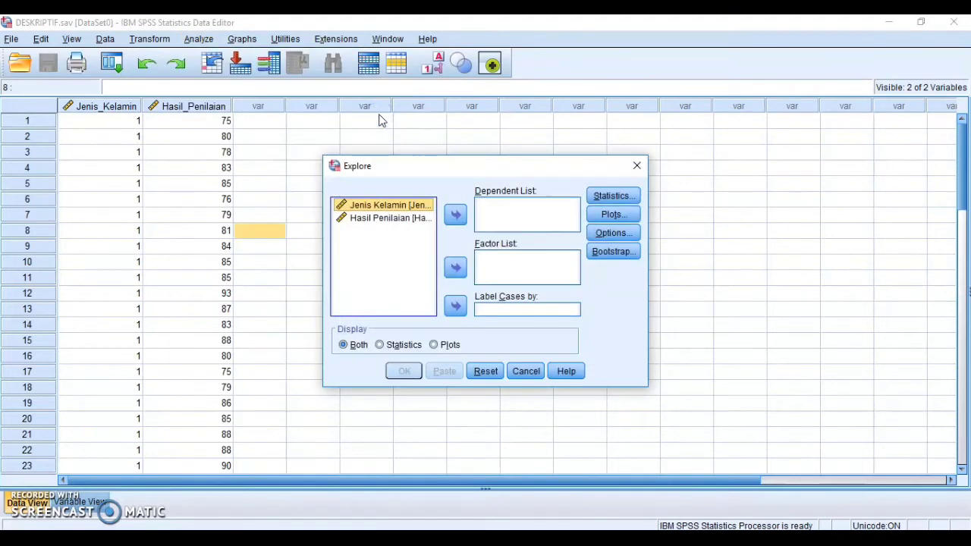
pyautogui.click(405, 219)
pyautogui.click(455, 216)
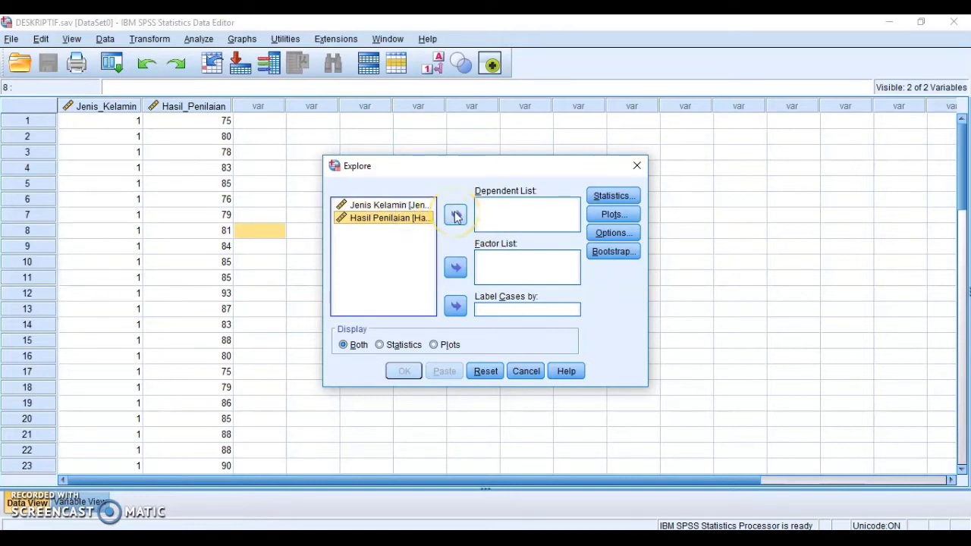
pyautogui.click(455, 216)
pyautogui.click(394, 206)
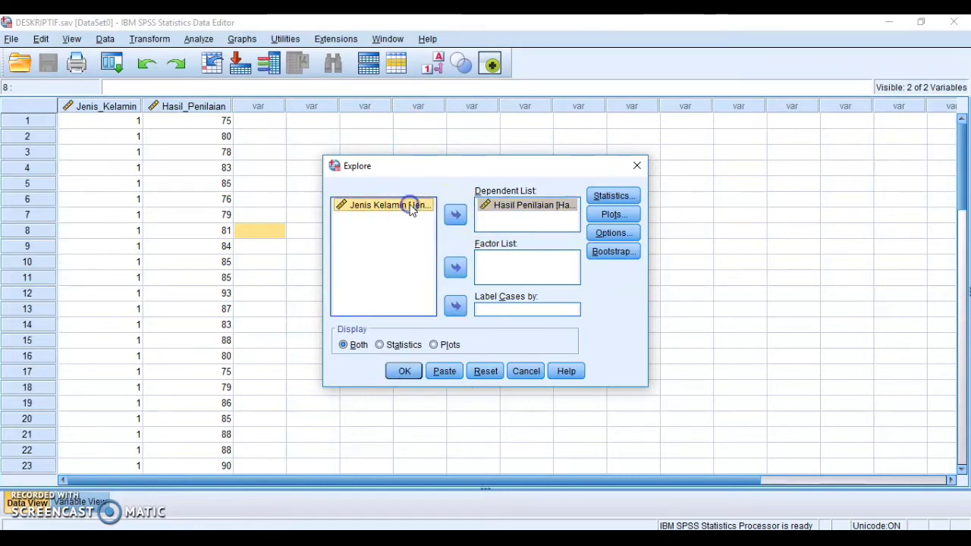
pyautogui.click(455, 270)
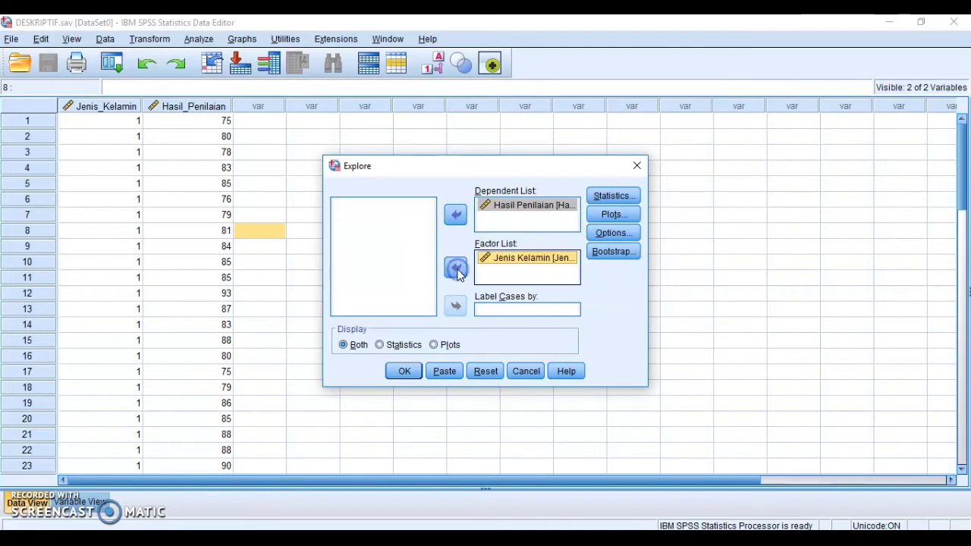
# Step: Set Explore to display plots, with boxplots set to None and normality plots with tests enabled
pyautogui.click(434, 345)
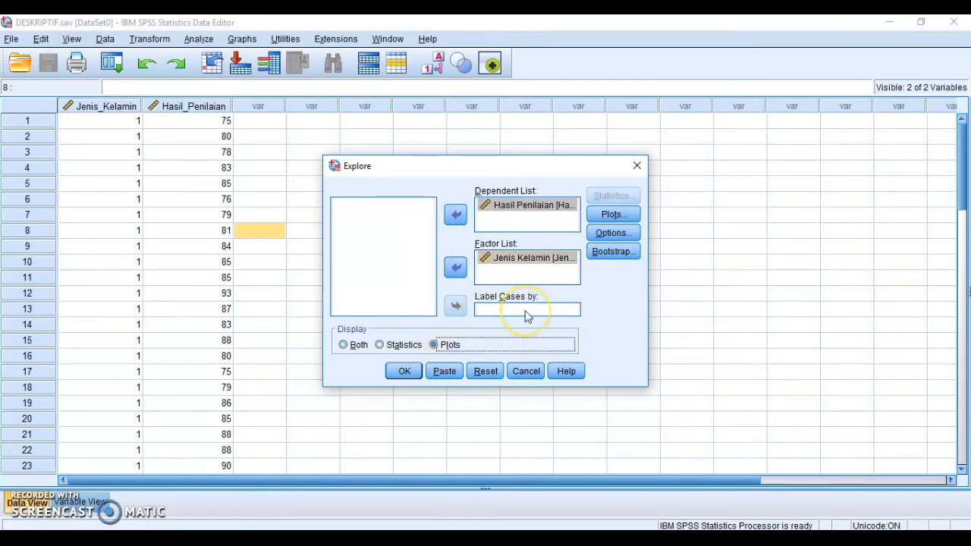
pyautogui.click(616, 216)
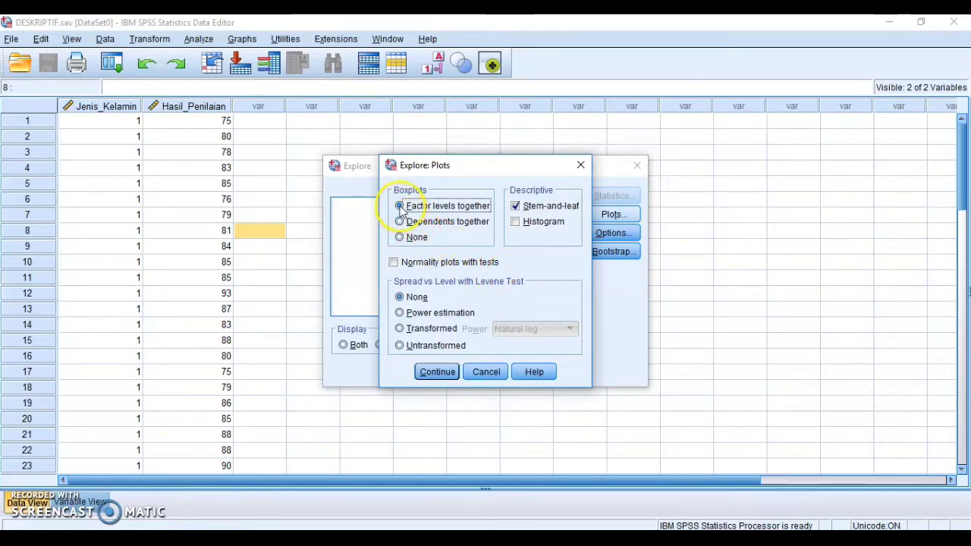
pyautogui.click(400, 237)
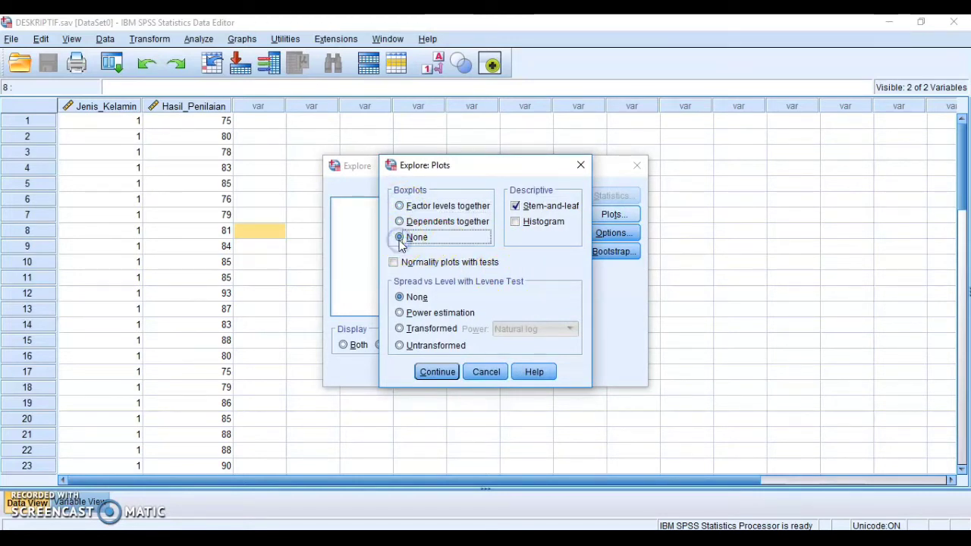
pyautogui.click(395, 262)
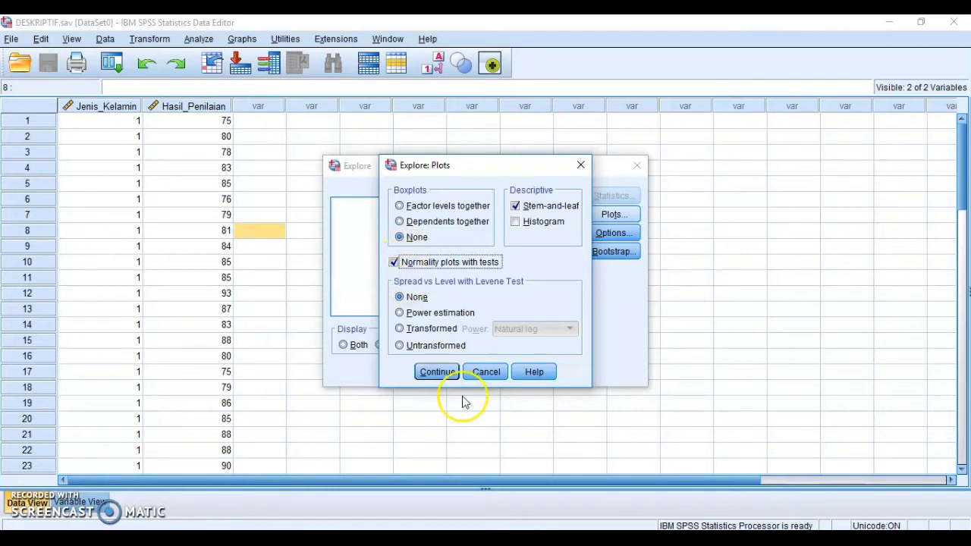
pyautogui.click(440, 371)
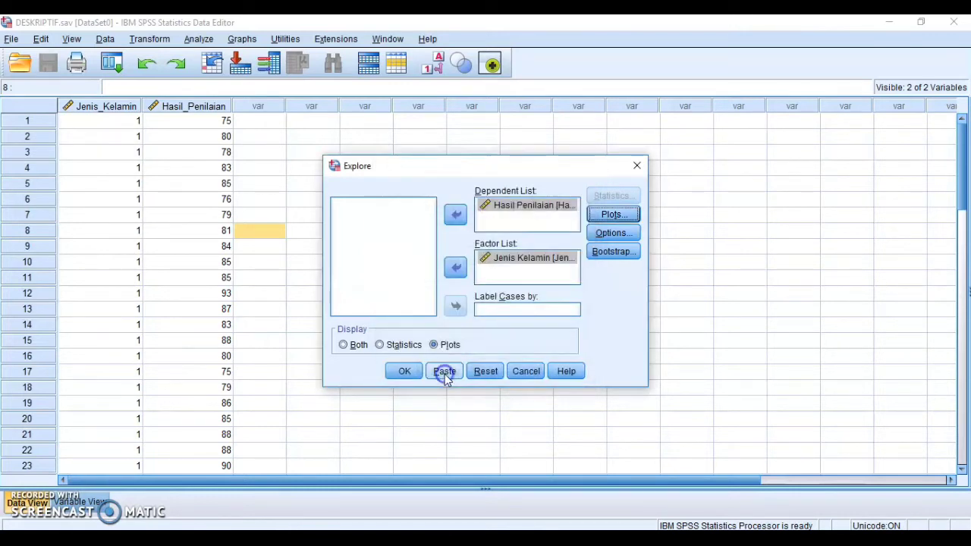
# Step: Set the Explore display to both statistics and plots, run the analysis and view the output through the detrended Q-Q plots
pyautogui.click(344, 345)
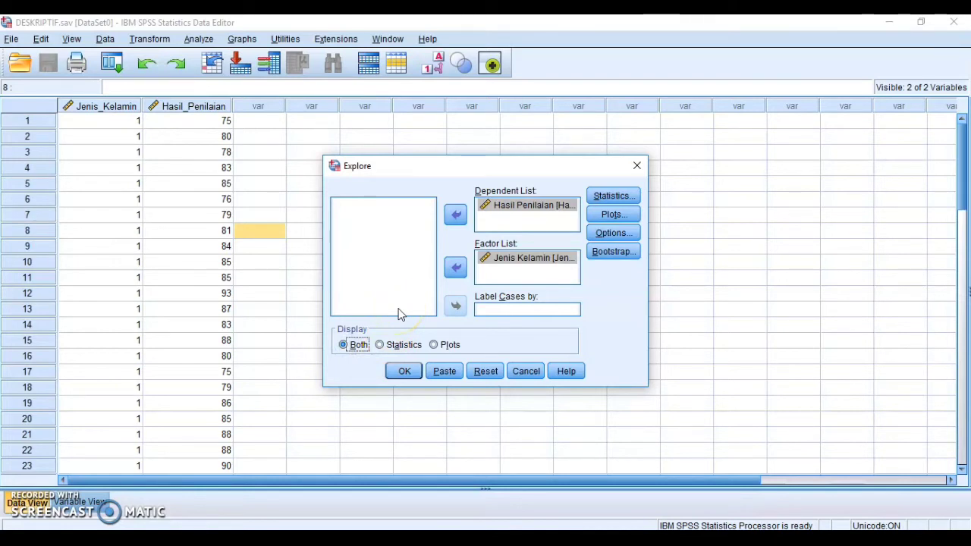
pyautogui.click(402, 371)
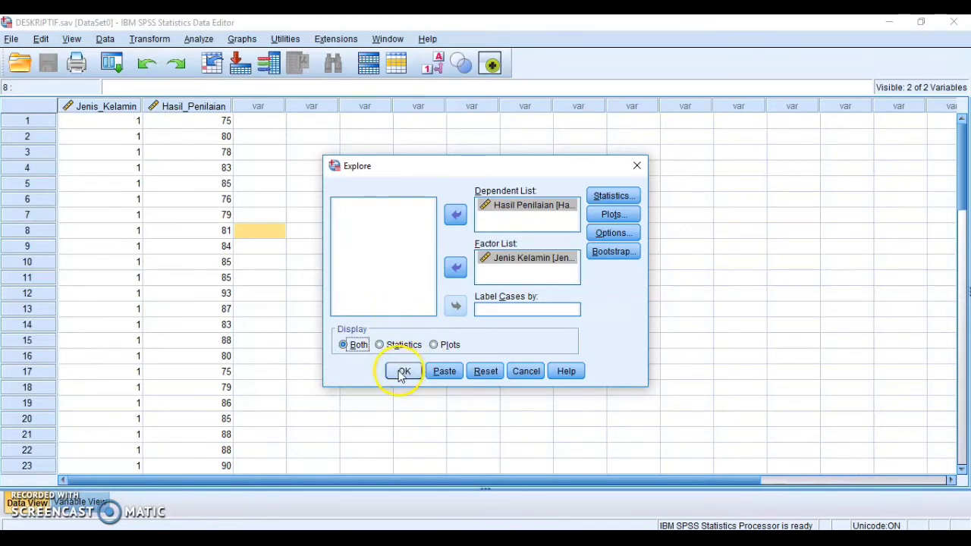
pyautogui.click(405, 371)
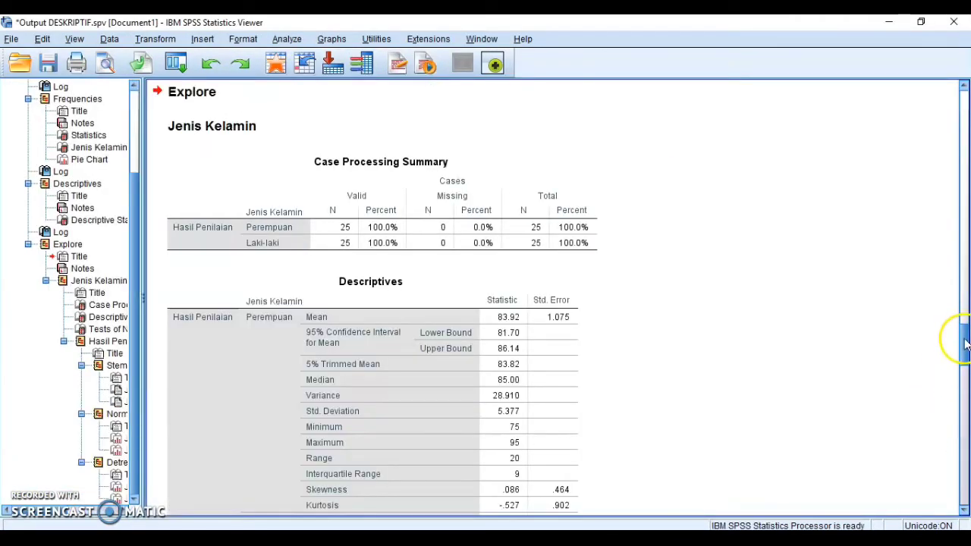
pyautogui.moveTo(965, 345); pyautogui.dragTo(966, 464)
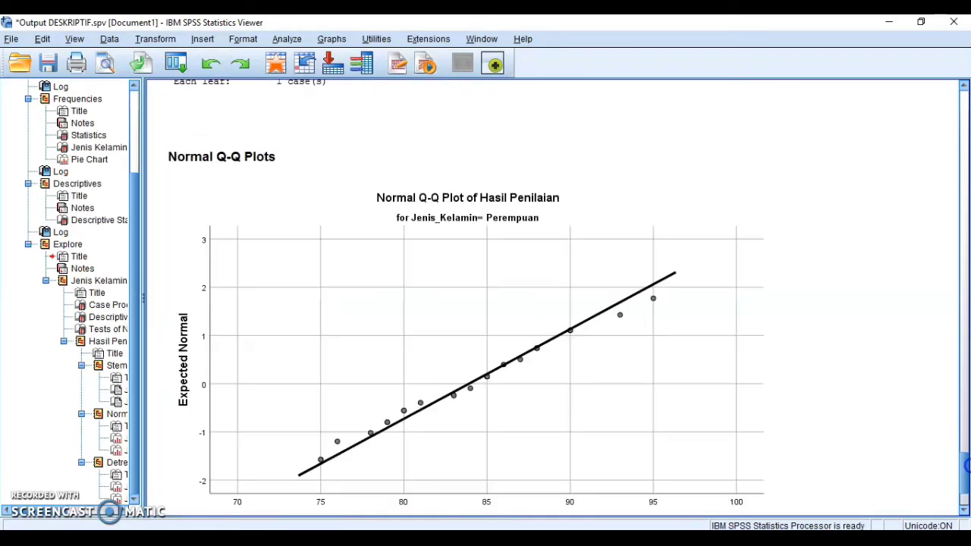
pyautogui.click(967, 432)
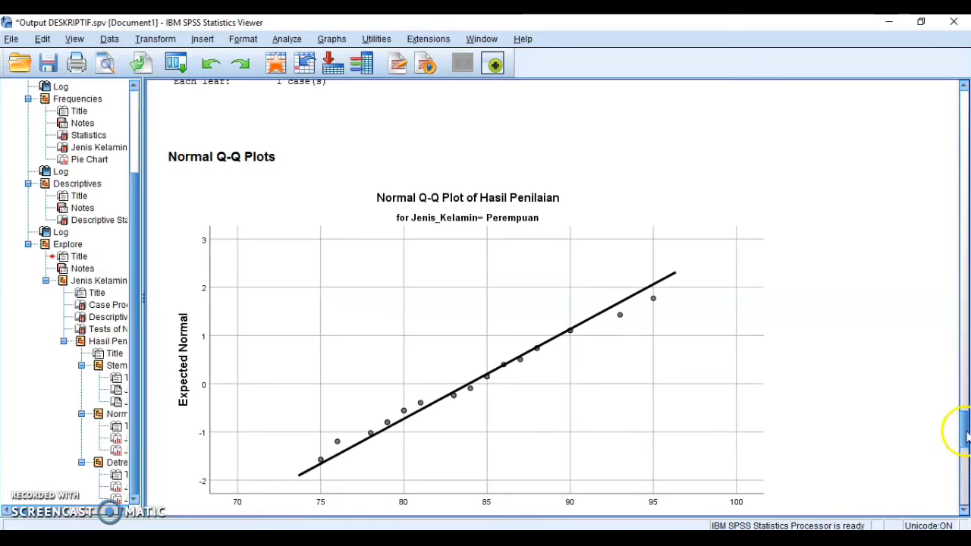
pyautogui.moveTo(967, 432); pyautogui.dragTo(966, 474)
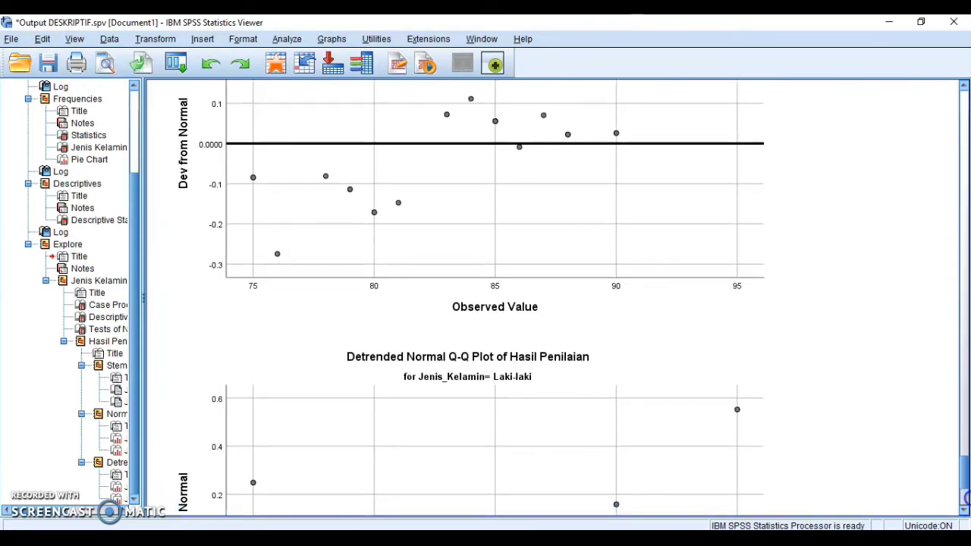
# Step: Save the Explore results to the existing Output DESKRIPTIF file and look back at the normal Q-Q plots
pyautogui.click(12, 39)
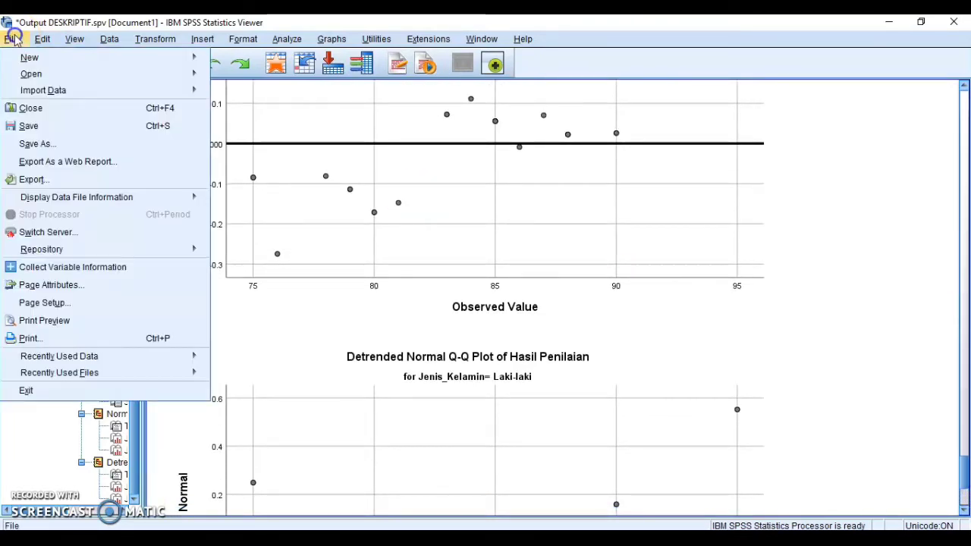
pyautogui.click(49, 129)
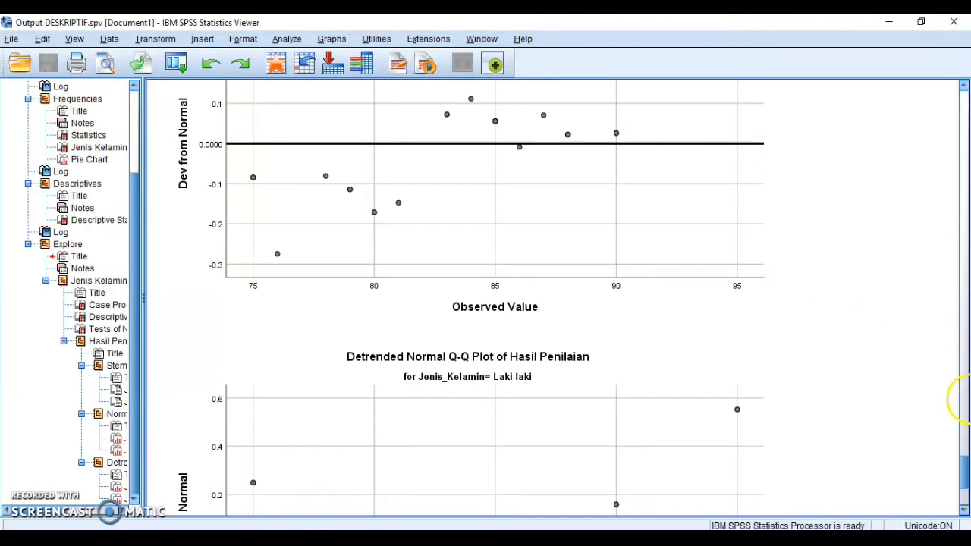
pyautogui.click(965, 448)
pyautogui.moveTo(964, 448); pyautogui.dragTo(966, 408)
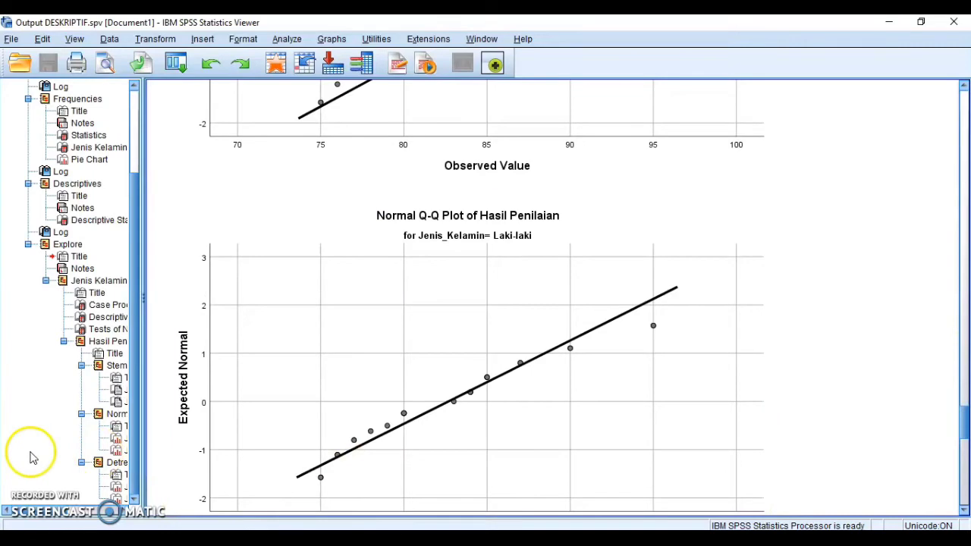
# Step: Switch to the untitled SPSS dataset and define five variables named P1, P2, P3, P4 and P5
pyautogui.click(28, 538)
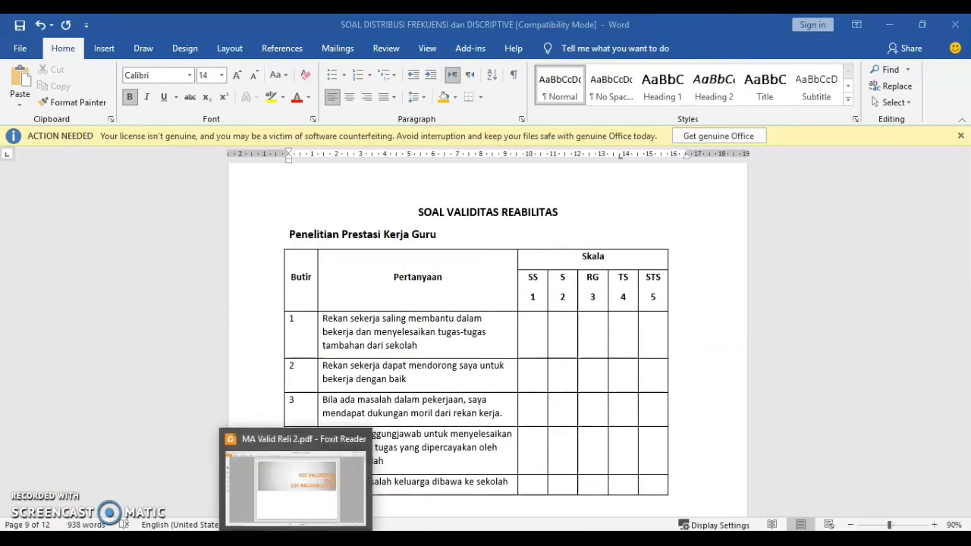
pyautogui.click(325, 539)
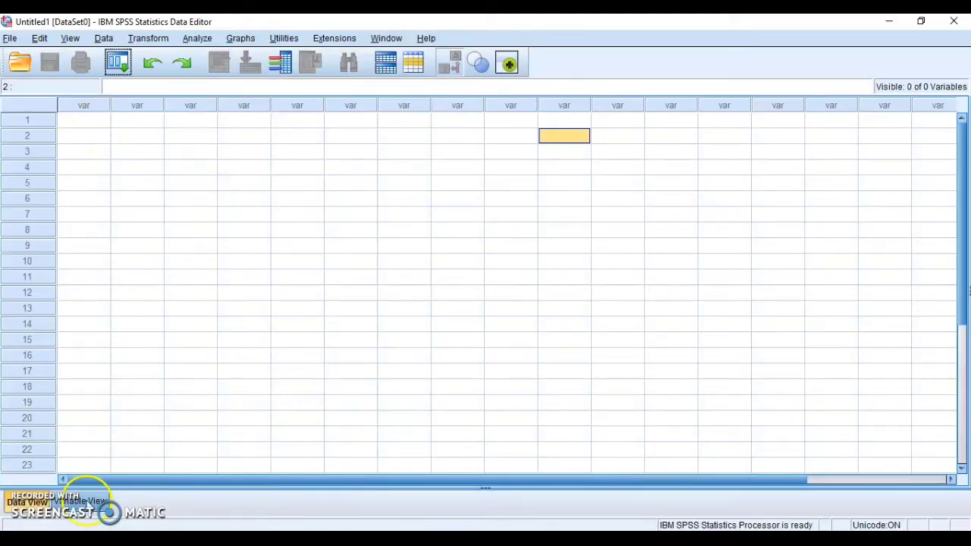
pyautogui.click(80, 501)
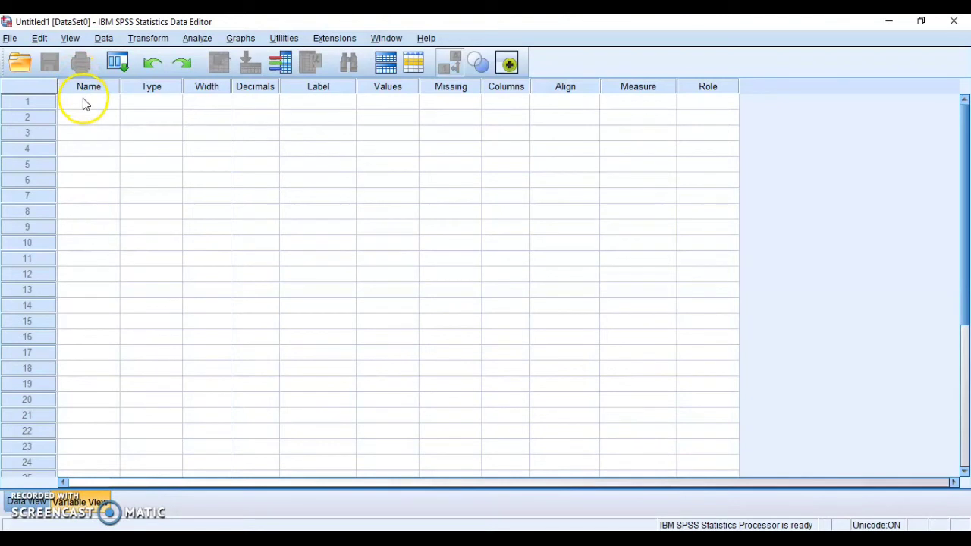
pyautogui.write('P1')
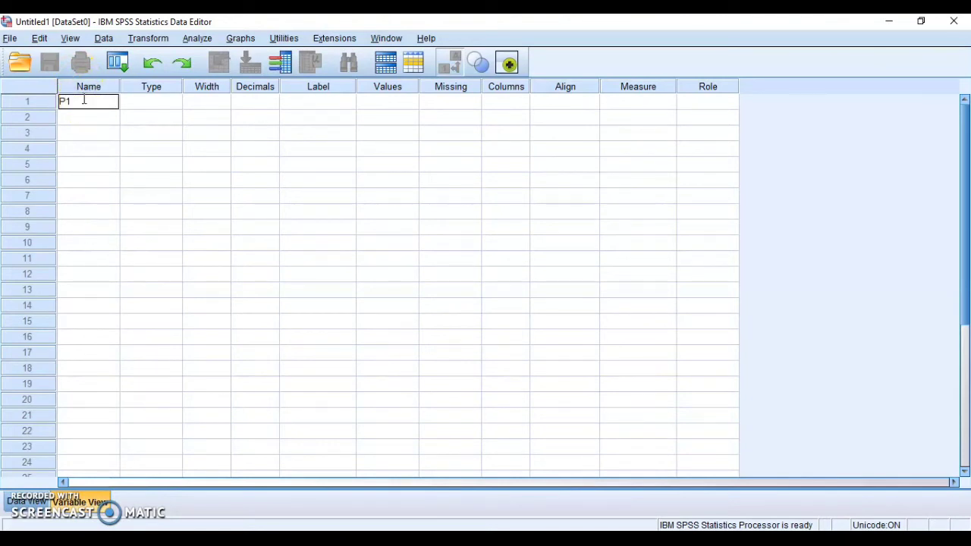
pyautogui.press('Return')
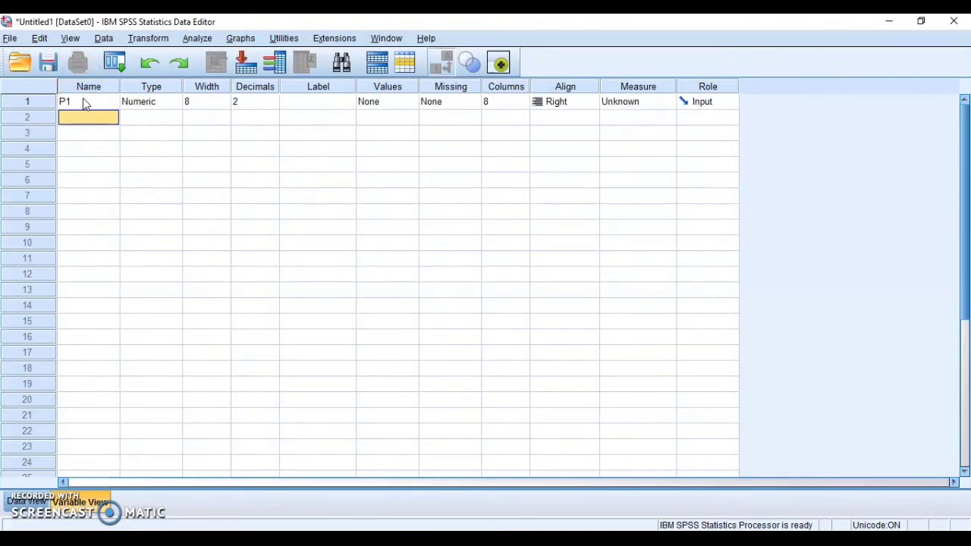
pyautogui.write('P2')
pyautogui.press('Return')
pyautogui.write('P3')
pyautogui.press('Return')
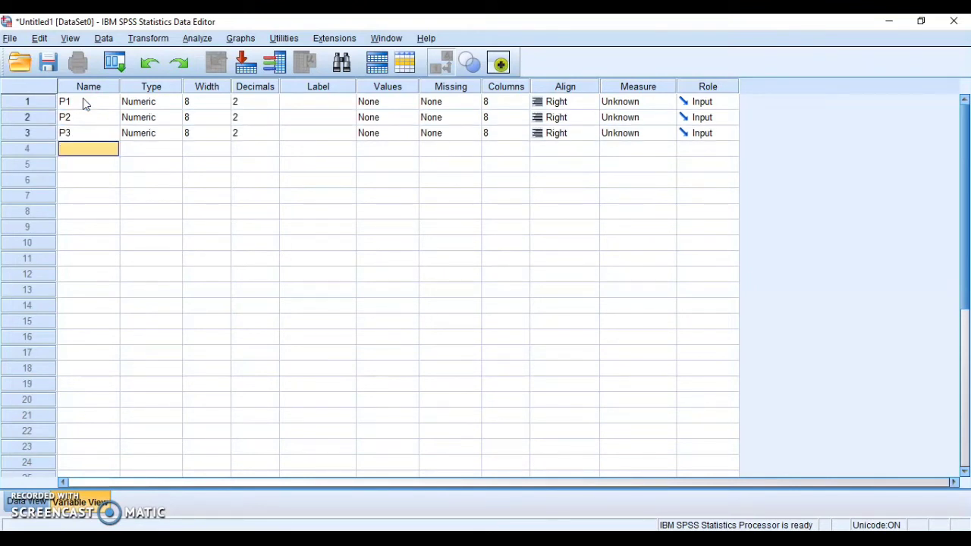
pyautogui.write('P4')
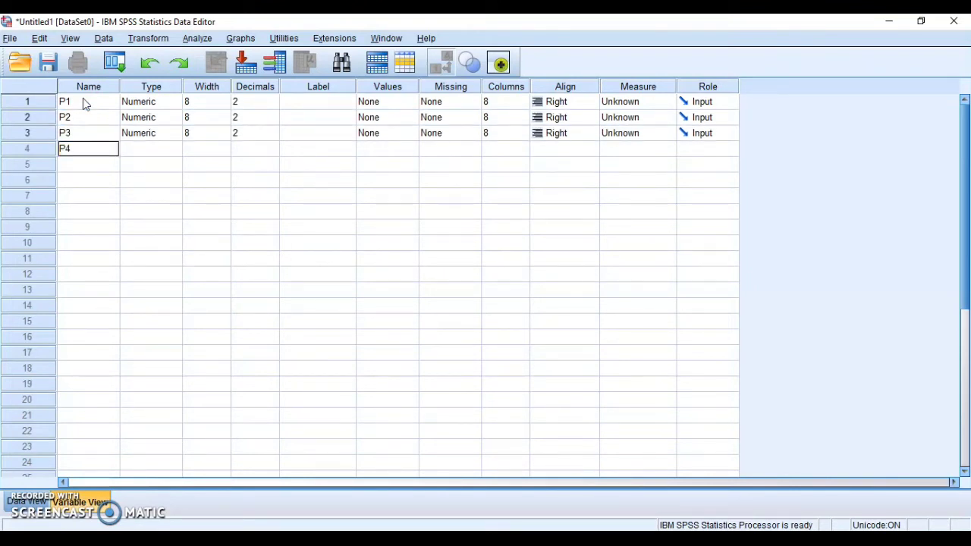
pyautogui.press('Return')
pyautogui.write('P5')
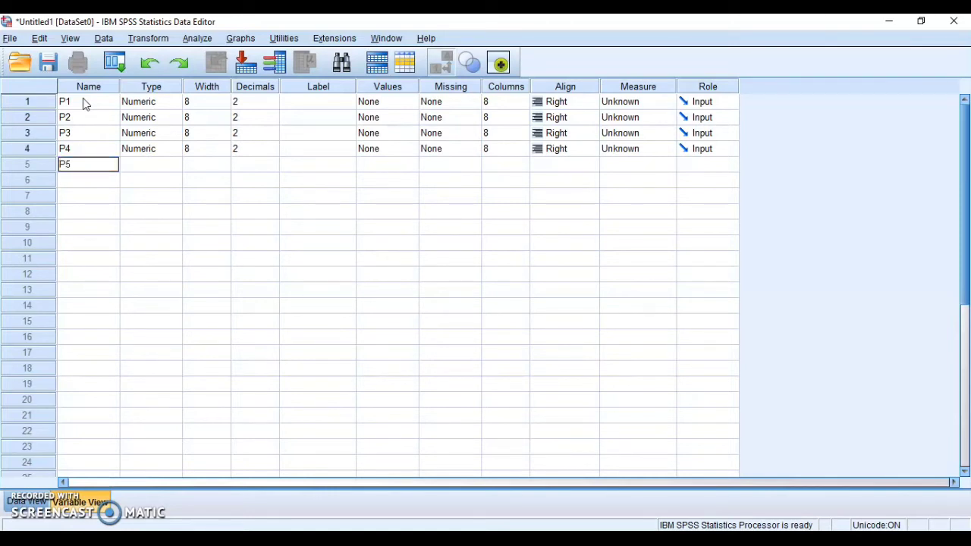
pyautogui.press('Return')
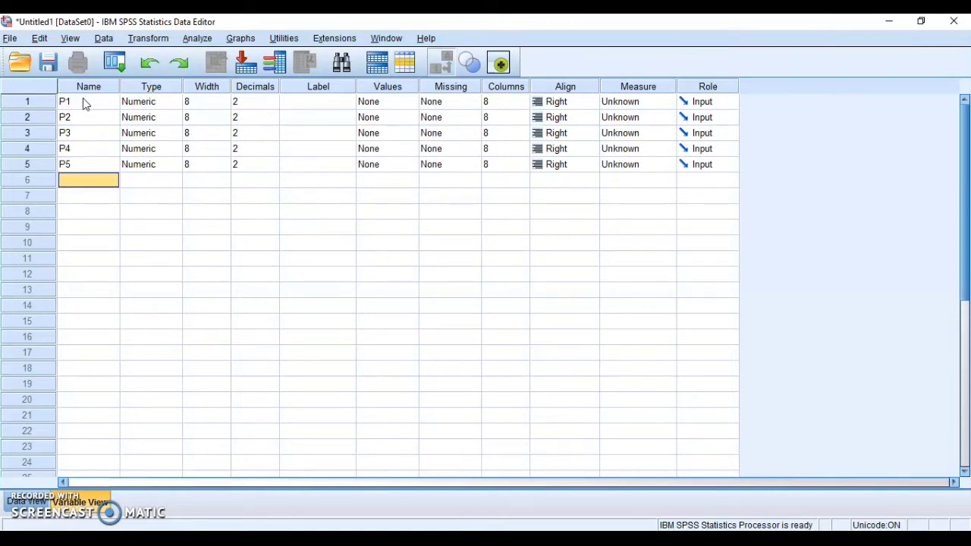
# Step: Set the decimals of variables P1 through P5 to 0
pyautogui.click(250, 100)
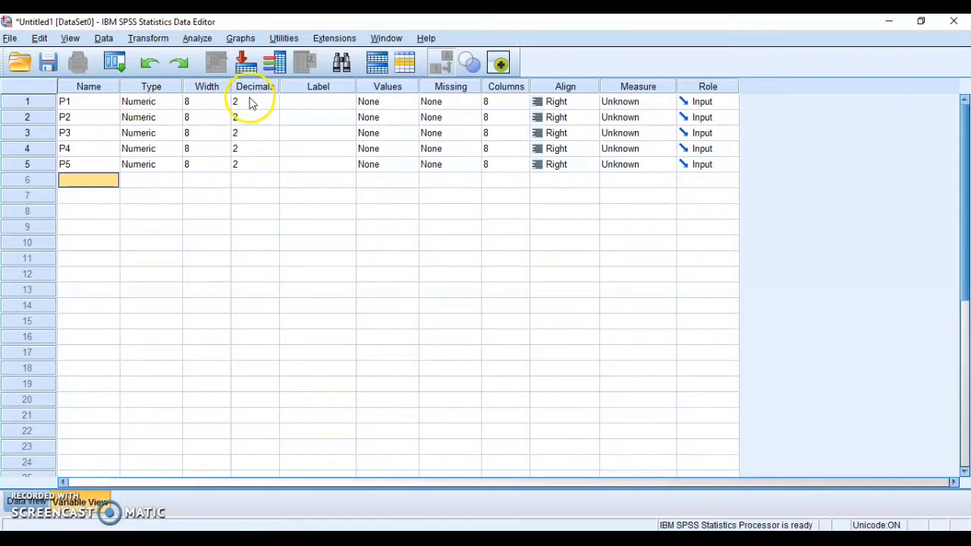
pyautogui.click(273, 106)
pyautogui.click(272, 105)
pyautogui.click(268, 116)
pyautogui.click(273, 120)
pyautogui.click(273, 120)
pyautogui.click(269, 132)
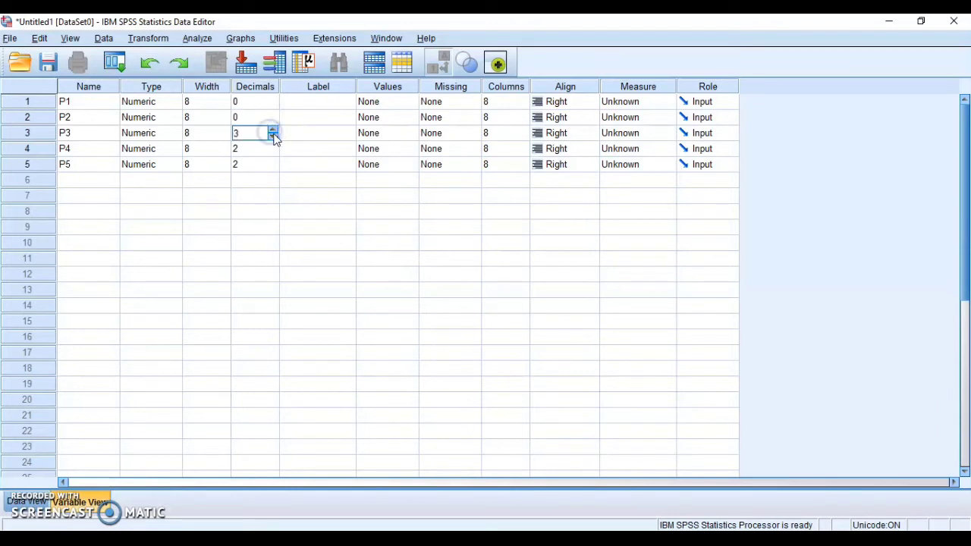
pyautogui.click(272, 138)
pyautogui.click(268, 147)
pyautogui.click(271, 164)
pyautogui.click(273, 168)
# Step: Label variables P1 to P5 as Pertanyaan 1, Pertanyaan 2, Pertanyaan 3, Pertanyaan 4 and Pertanyaan 5
pyautogui.click(318, 101)
pyautogui.write('Pertanyaan 1')
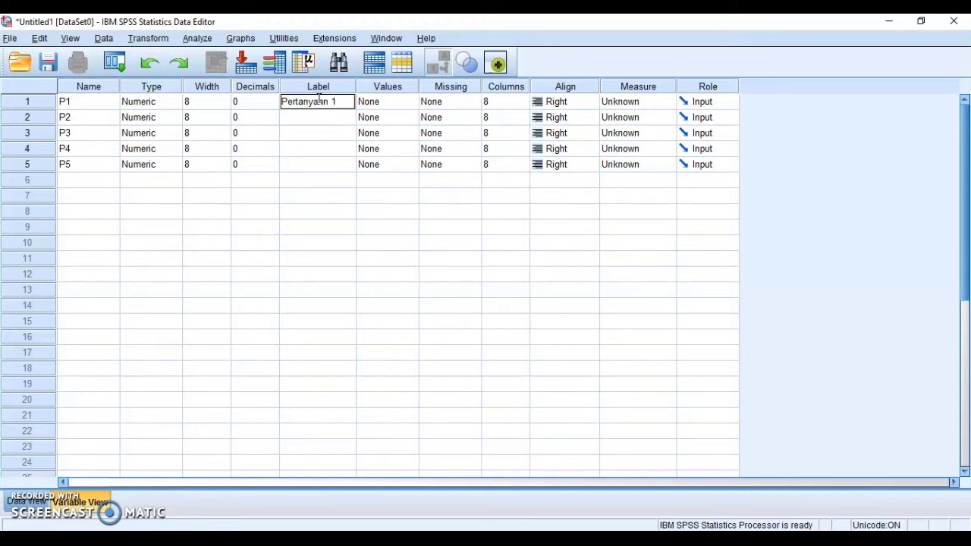
pyautogui.press('Return')
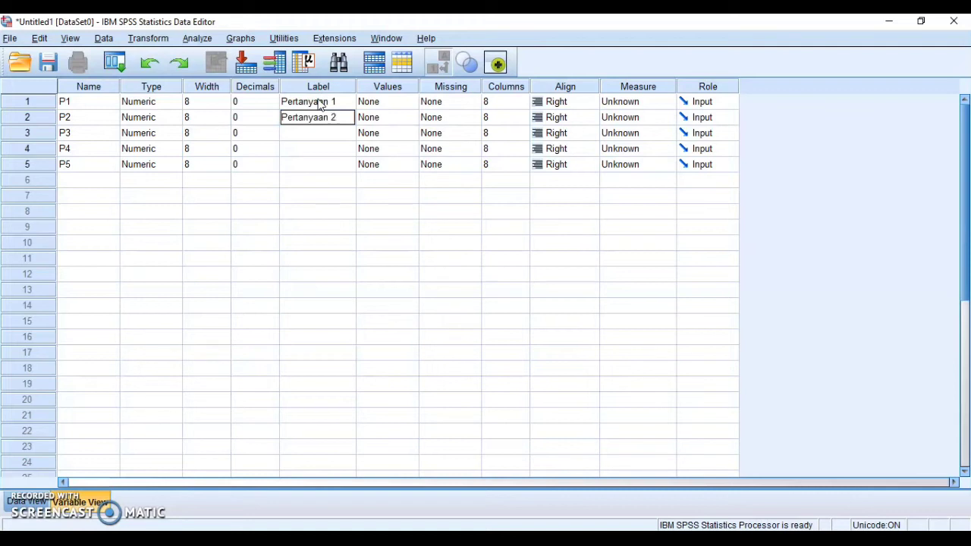
pyautogui.press('Return')
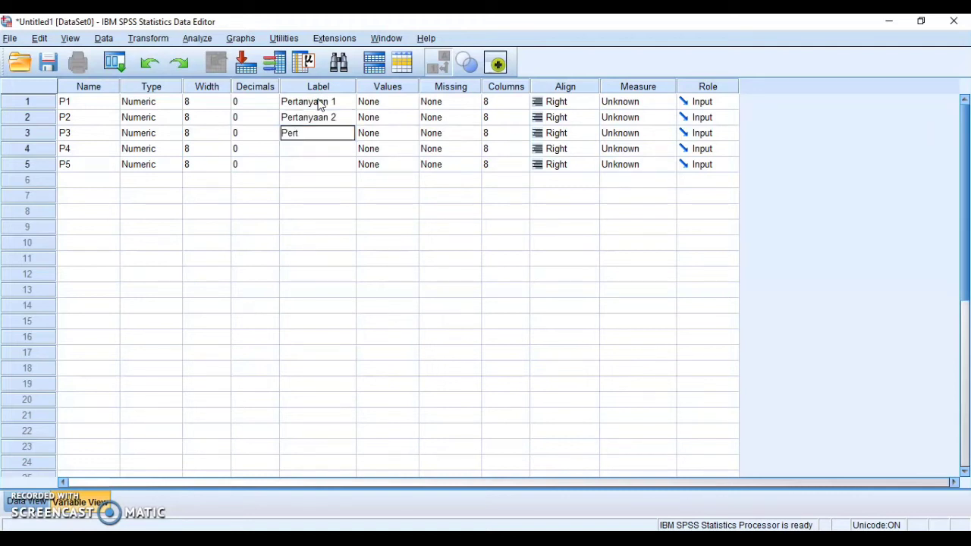
pyautogui.press('Return')
pyautogui.write('Pertanyaan 4')
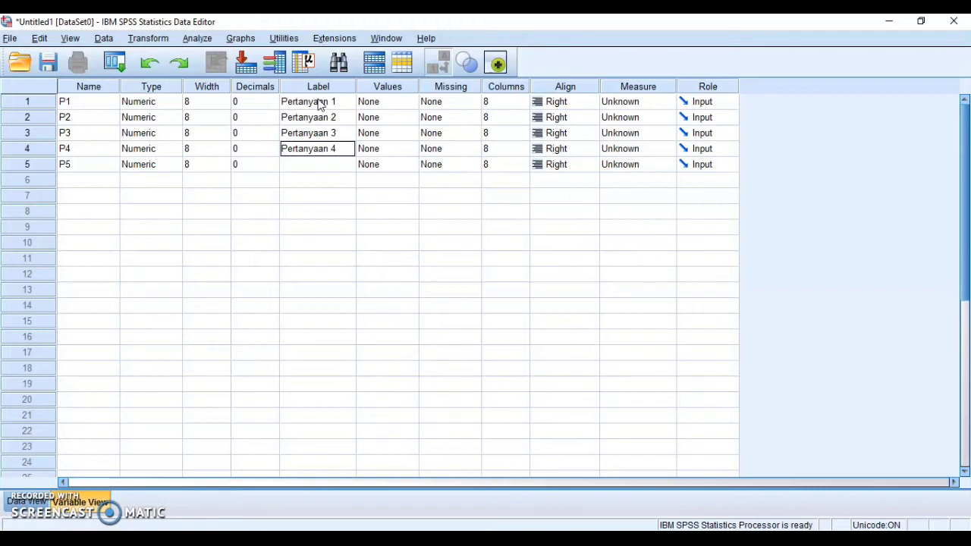
pyautogui.press('Return')
pyautogui.write('Pertanyaan 5')
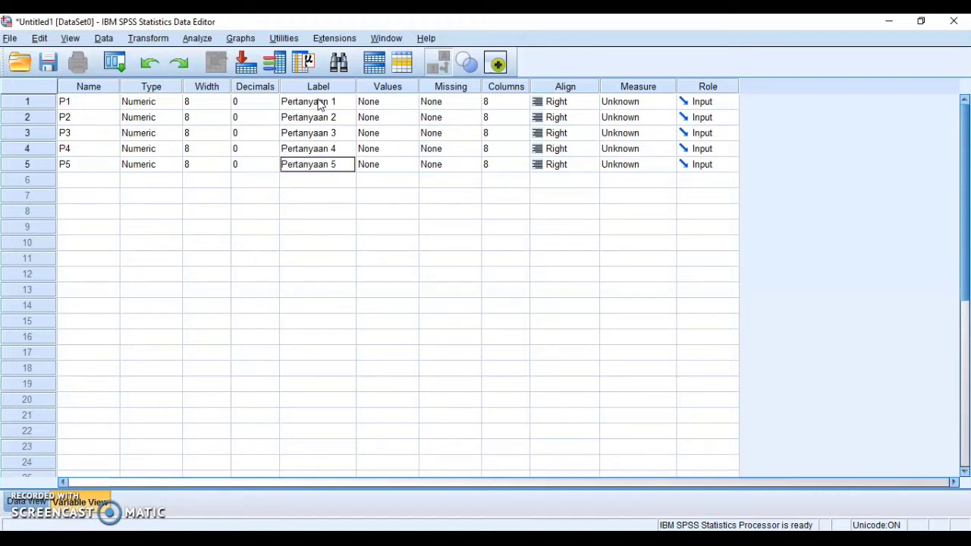
# Step: Set the measurement level of all five variables, P1 through P5, to Scale
pyautogui.click(639, 101)
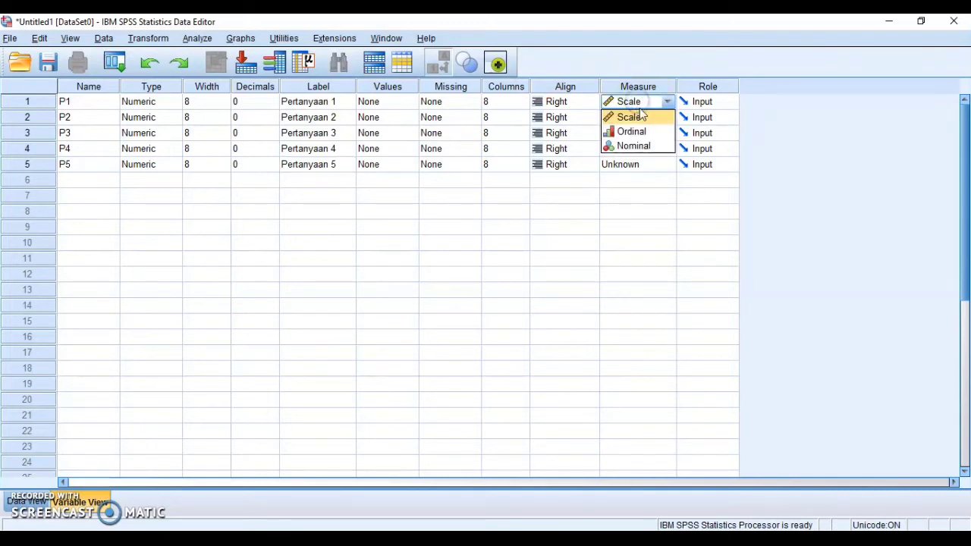
pyautogui.click(641, 118)
pyautogui.click(639, 117)
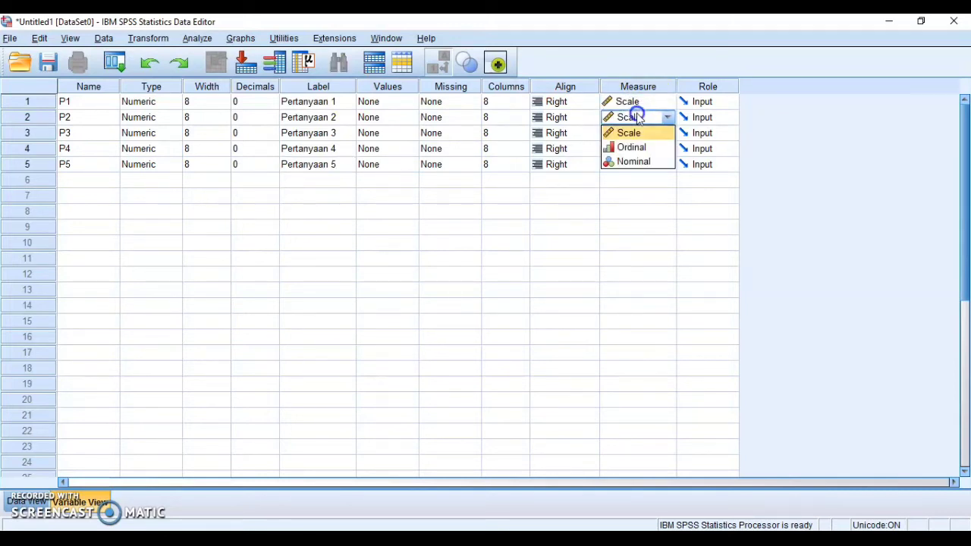
pyautogui.click(639, 131)
pyautogui.click(637, 135)
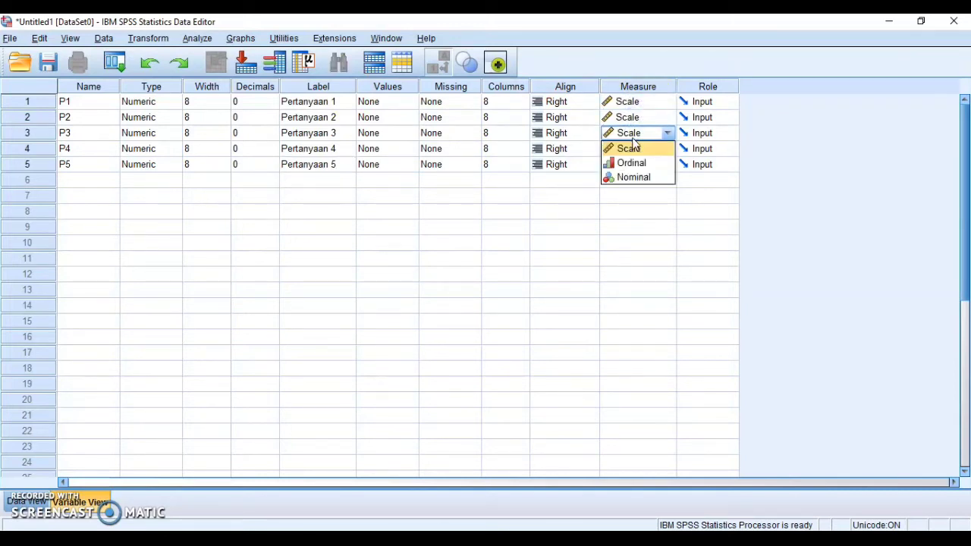
pyautogui.click(634, 152)
pyautogui.click(630, 148)
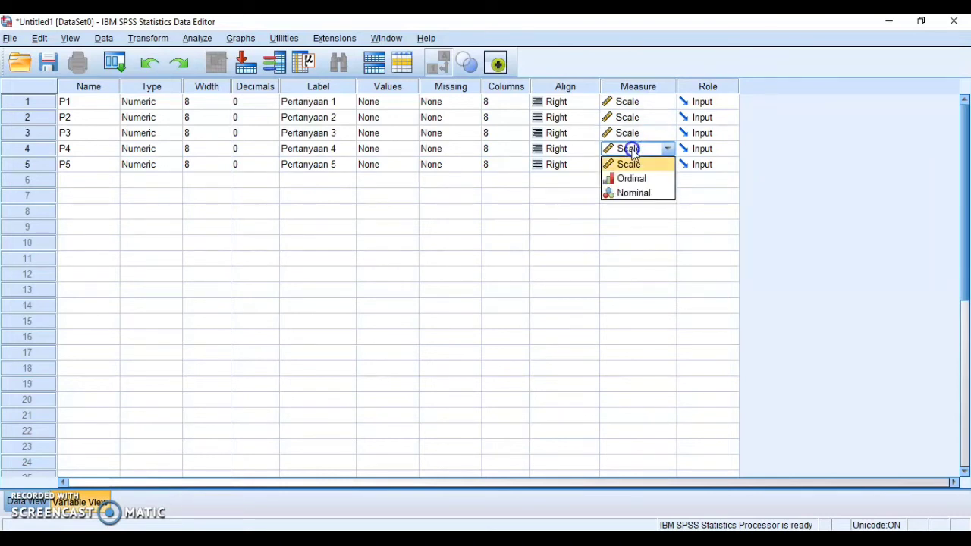
pyautogui.click(631, 165)
pyautogui.click(631, 165)
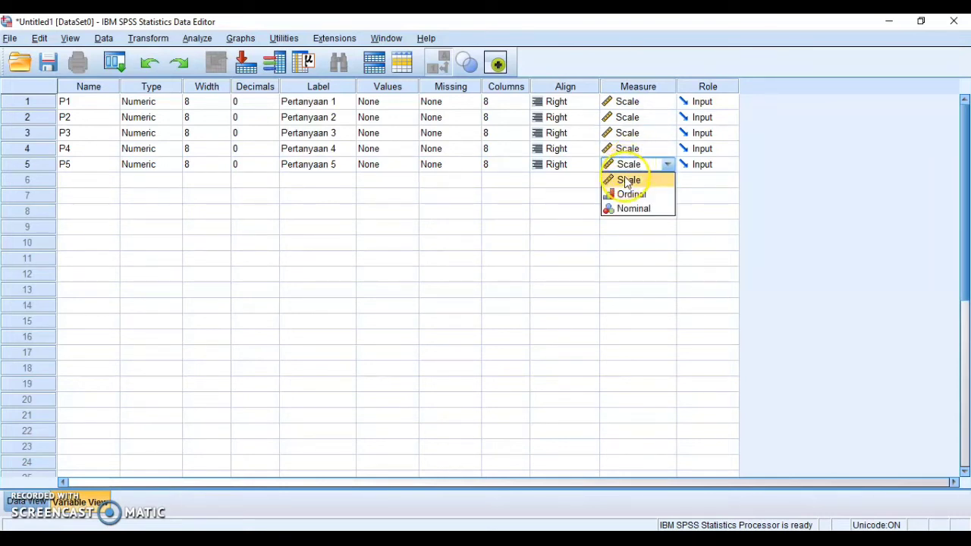
pyautogui.click(627, 180)
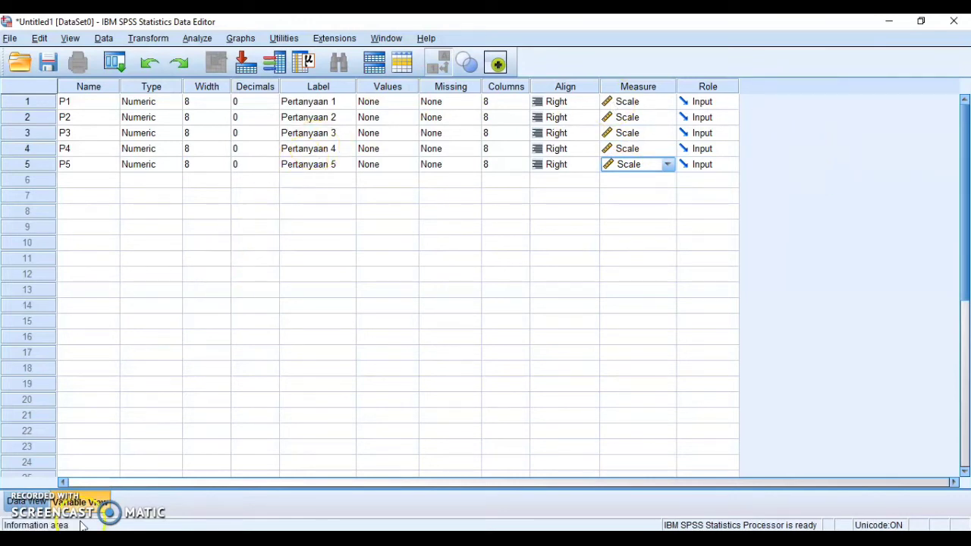
# Step: Show the dataset's empty data grid and switch to the TABEL BANTU table in the SOAL DISTRIBUSI FREKUENSI dan DISCRIPTIVE Word document
pyautogui.click(15, 503)
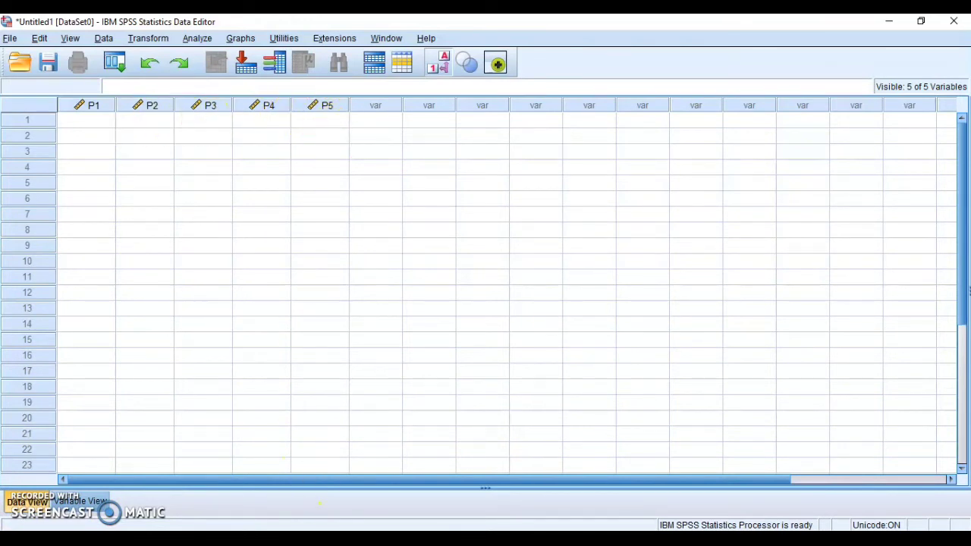
pyautogui.moveTo(296, 540)
pyautogui.moveTo(262, 540)
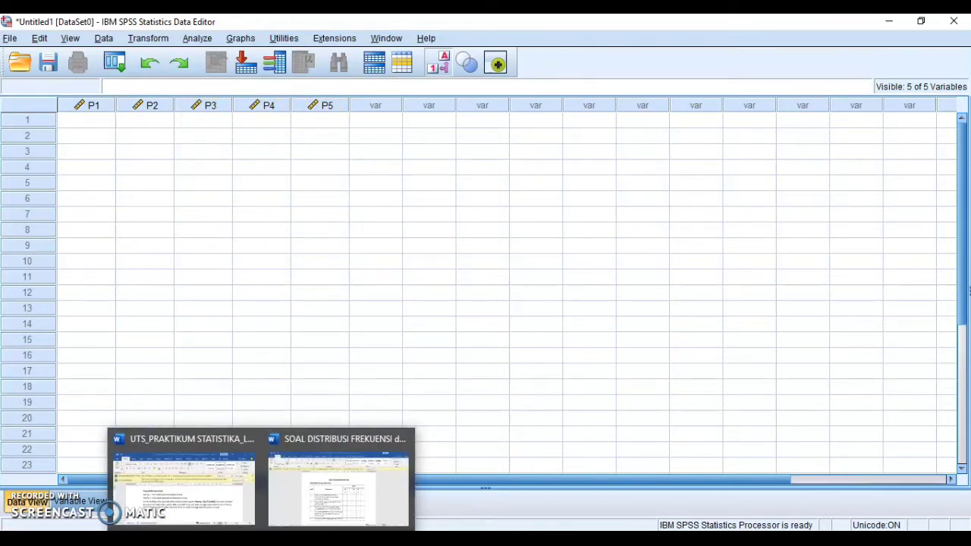
pyautogui.click(321, 500)
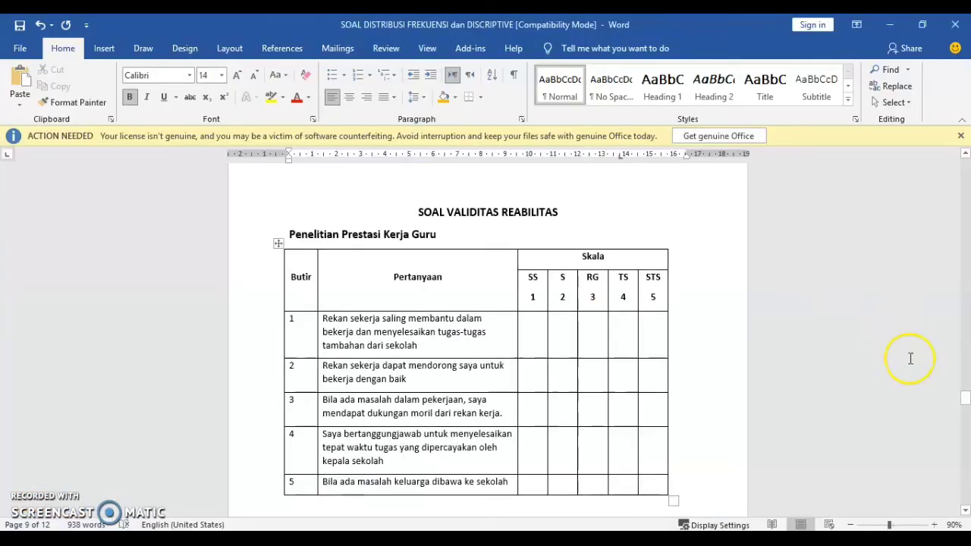
pyautogui.moveTo(964, 401); pyautogui.dragTo(965, 427)
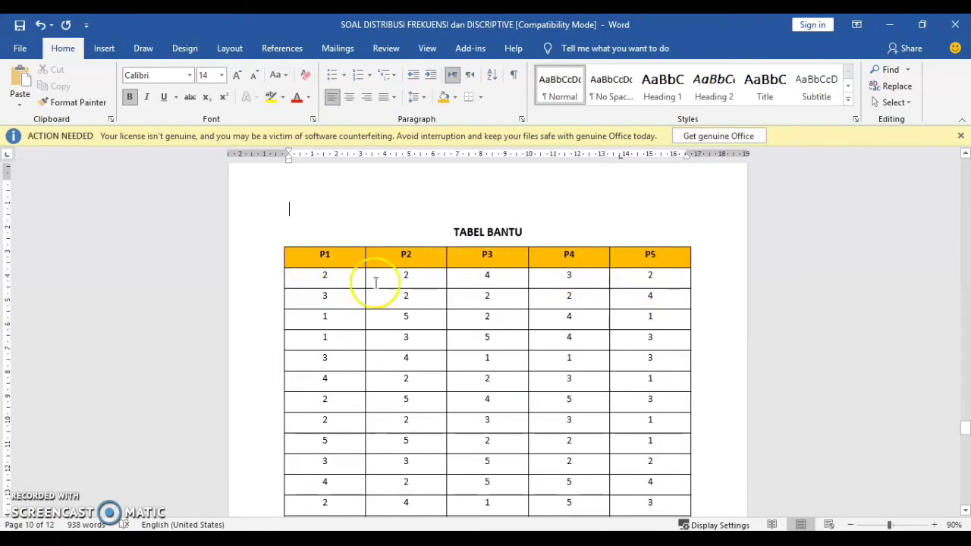
# Step: Select and copy all the P1 answers in the TABEL BANTU table, from the first row to the last
pyautogui.click(324, 278)
pyautogui.hotkey('shift', 'Down')
pyautogui.hotkey('shift', 'Down')
pyautogui.hotkey('shift', 'Down')
pyautogui.hotkey('shift', 'Down')
pyautogui.hotkey('shift', 'Down')
pyautogui.hotkey('shift', 'Down')
pyautogui.hotkey('shift', 'Down')
pyautogui.hotkey('shift', 'Down')
pyautogui.hotkey('shift', 'Down')
pyautogui.hotkey('shift', 'Down')
pyautogui.hotkey('shift', 'Down')
pyautogui.hotkey('shift', 'Down')
pyautogui.hotkey('shift', 'Down')
pyautogui.hotkey('shift', 'Down')
pyautogui.hotkey('shift', 'Down')
pyautogui.hotkey('shift', 'Down')
pyautogui.hotkey('shift', 'Down')
pyautogui.hotkey('shift', 'Down')
pyautogui.hotkey('shift', 'Down')
pyautogui.hotkey('shift', 'Down')
pyautogui.hotkey('shift', 'Down')
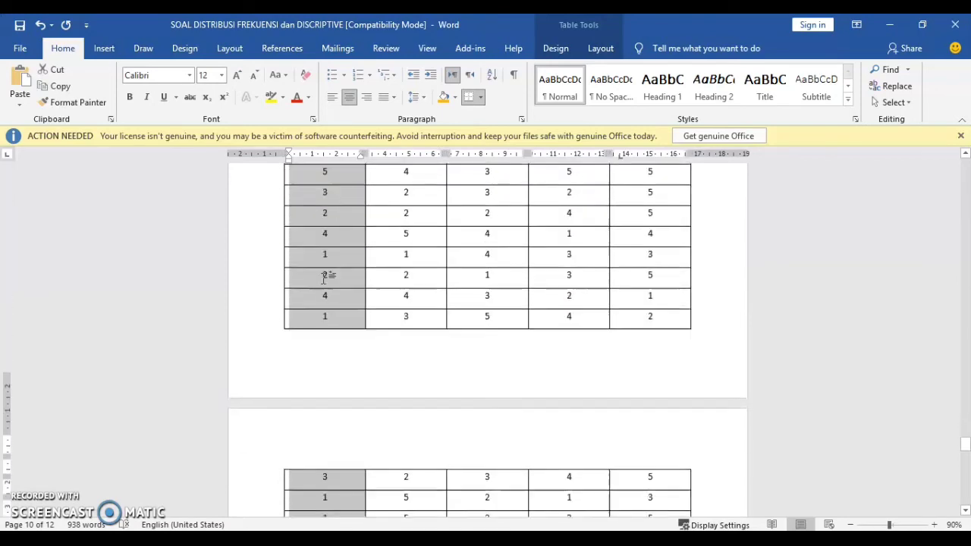
pyautogui.hotkey('shift', 'Down')
pyautogui.hotkey('shift', 'Down')
pyautogui.hotkey('shift', 'Down')
pyautogui.hotkey('shift', 'Down')
pyautogui.hotkey('shift', 'Down')
pyautogui.hotkey('shift', 'Down')
pyautogui.hotkey('shift', 'Down')
pyautogui.hotkey('shift', 'Down')
pyautogui.hotkey('shift', 'Down')
pyautogui.hotkey('shift', 'Down')
pyautogui.hotkey('shift', 'Down')
pyautogui.hotkey('shift', 'Down')
pyautogui.hotkey('shift', 'Down')
pyautogui.hotkey('shift', 'Down')
pyautogui.hotkey('shift', 'Down')
pyautogui.hotkey('shift', 'Down')
pyautogui.hotkey('shift', 'Down')
pyautogui.hotkey('shift', 'Down')
pyautogui.hotkey('shift', 'Down')
pyautogui.hotkey('shift', 'Down')
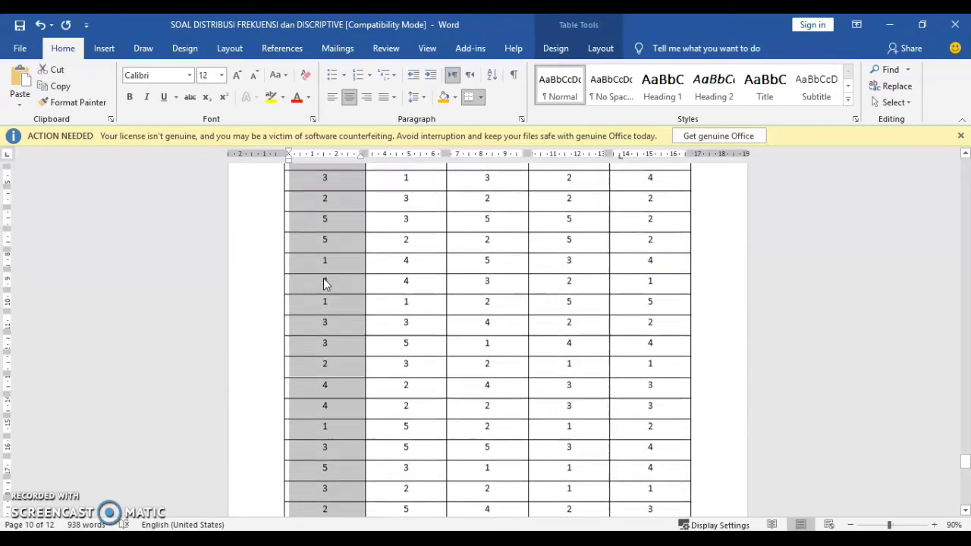
pyautogui.hotkey('shift', 'Right')
pyautogui.hotkey('shift', 'Right')
pyautogui.hotkey('shift', 'Right')
pyautogui.hotkey('shift', 'Right')
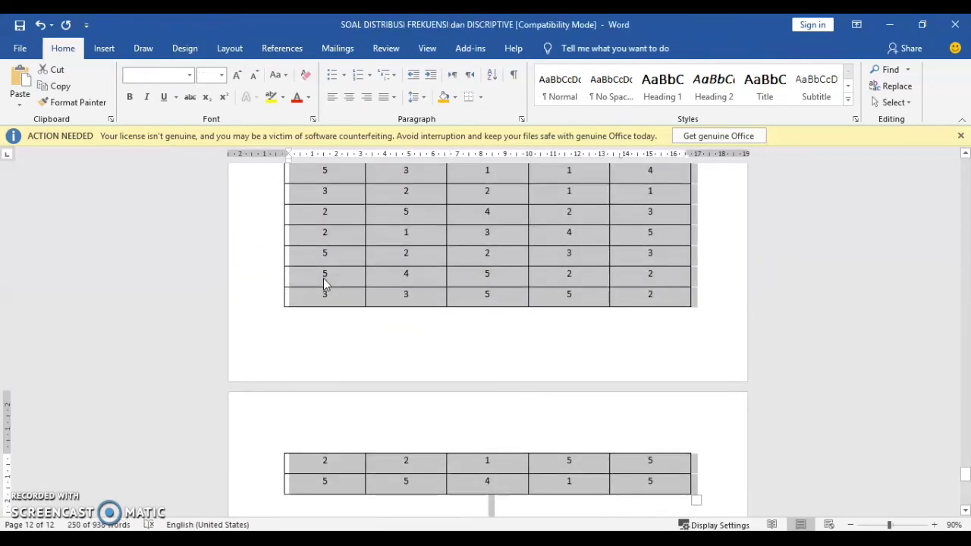
pyautogui.hotkey('shift', 'Left')
pyautogui.hotkey('shift', 'Left')
pyautogui.hotkey('shift', 'Left')
pyautogui.hotkey('shift', 'Left')
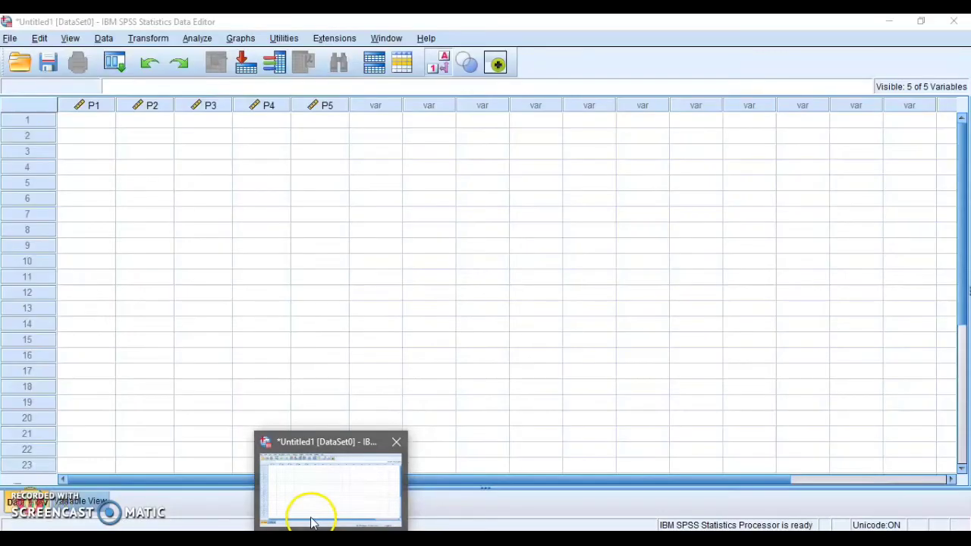
# Step: Return to the SPSS dataset, paste the copied answers into the P1 column from row 1 and check the filled rows
pyautogui.click(310, 515)
pyautogui.click(96, 126)
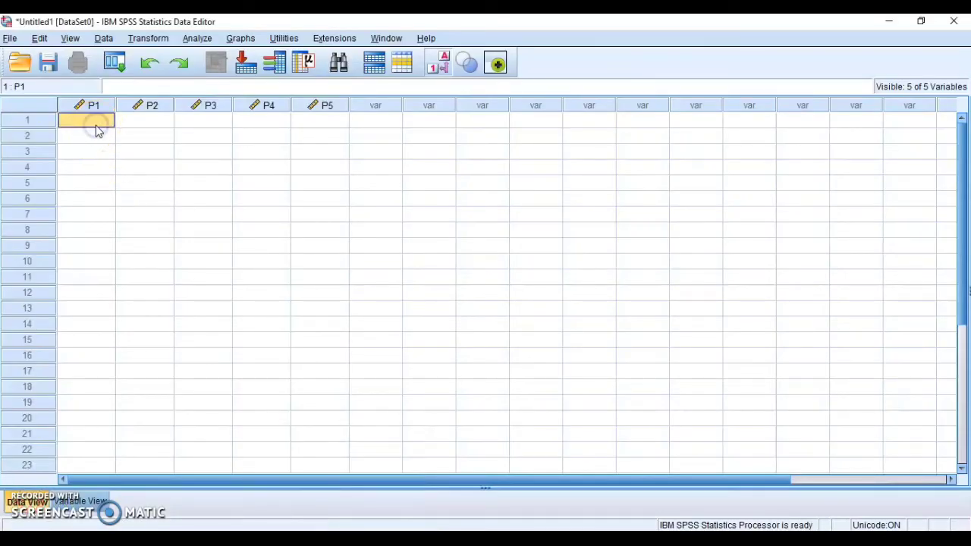
pyautogui.hotkey('ctrl', 'v')
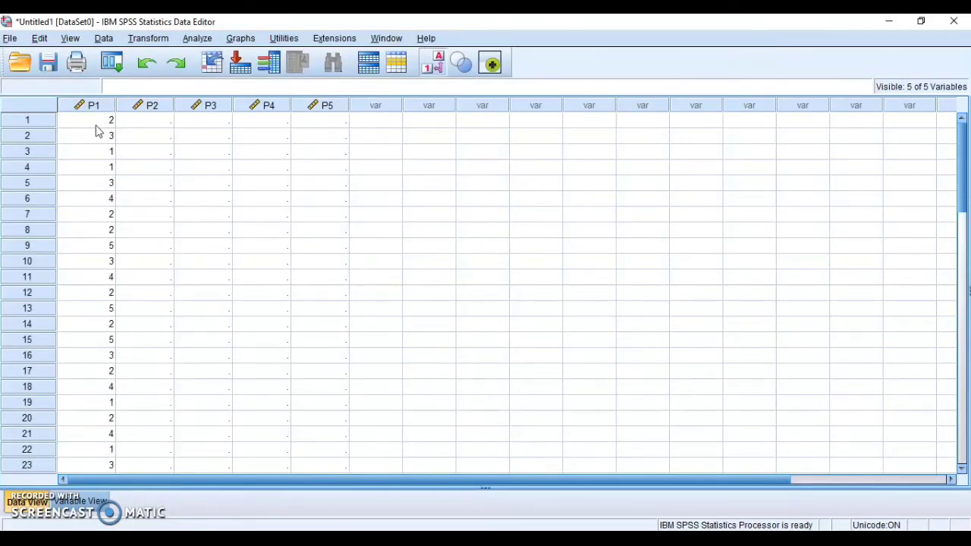
pyautogui.moveTo(960, 195); pyautogui.dragTo(963, 304)
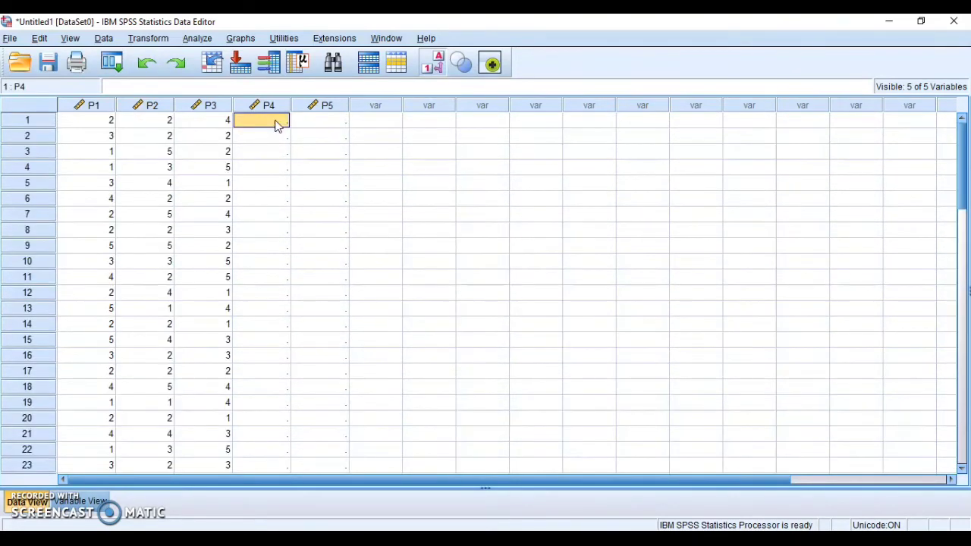
# Step: Paste the copied answers into the P4 column from row 1 and switch back to the TABEL BANTU table in Word
pyautogui.hotkey('ctrl', 'v')
pyautogui.hotkey('alt', 'Tab')
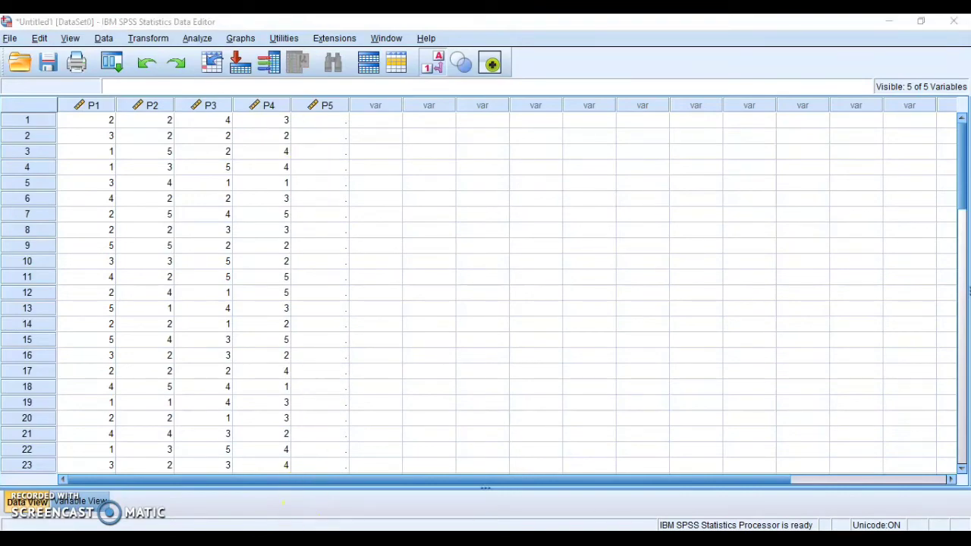
# Step: Select and copy all the P5 answers in the TABEL BANTU table, from the last row up to the first, excluding the header
pyautogui.click(665, 481)
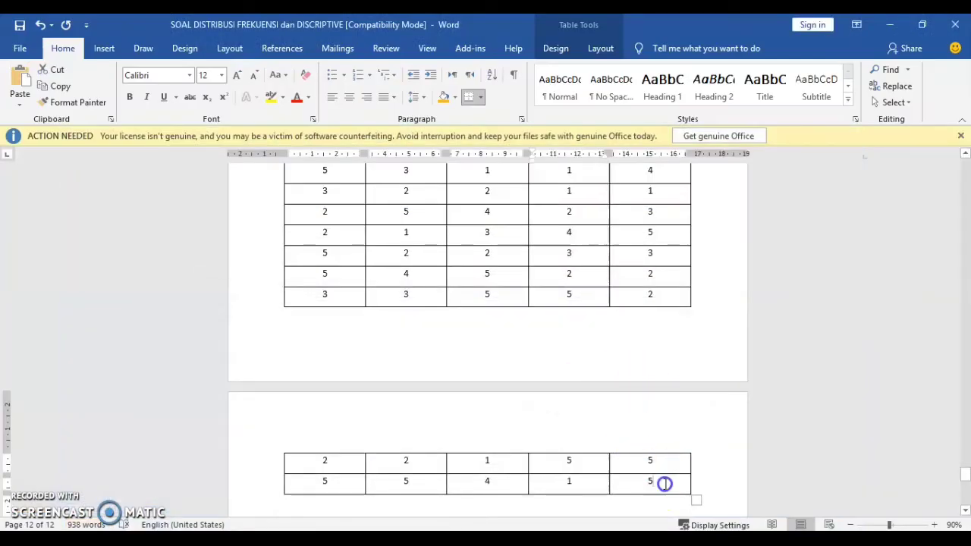
pyautogui.hotkey('shift', 'Up')
pyautogui.hotkey('shift', 'Up')
pyautogui.hotkey('shift', 'Up')
pyautogui.hotkey('shift', 'Up')
pyautogui.hotkey('shift', 'Up')
pyautogui.hotkey('shift', 'Up')
pyautogui.hotkey('shift', 'Up')
pyautogui.hotkey('shift', 'Up')
pyautogui.hotkey('shift', 'Up')
pyautogui.hotkey('shift', 'Up')
pyautogui.hotkey('shift', 'Up')
pyautogui.hotkey('shift', 'Up')
pyautogui.hotkey('shift', 'Up')
pyautogui.hotkey('shift', 'Up')
pyautogui.hotkey('shift', 'Up')
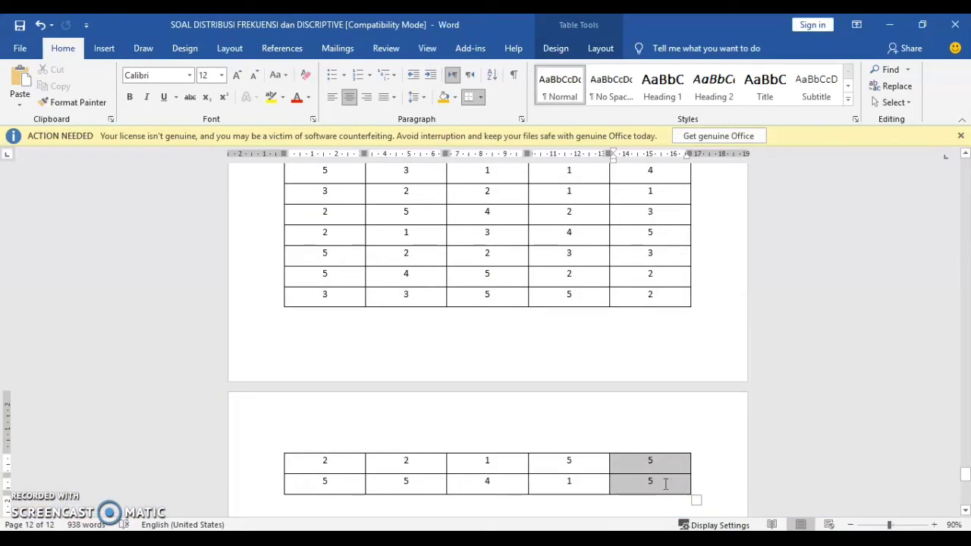
pyautogui.hotkey('shift', 'Up')
pyautogui.hotkey('shift', 'Up')
pyautogui.hotkey('shift', 'Up')
pyautogui.hotkey('shift', 'Up')
pyautogui.hotkey('shift', 'Up')
pyautogui.hotkey('shift', 'Up')
pyautogui.hotkey('shift', 'Up')
pyautogui.hotkey('shift', 'Up')
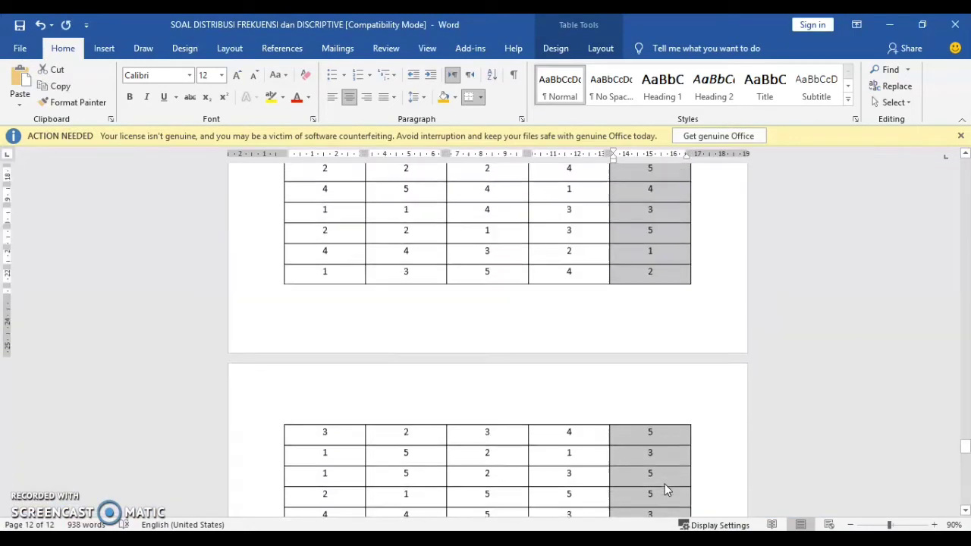
pyautogui.hotkey('shift', 'Up')
pyautogui.hotkey('shift', 'Up')
pyautogui.hotkey('shift', 'Up')
pyautogui.hotkey('shift', 'Up')
pyautogui.hotkey('shift', 'Up')
pyautogui.hotkey('shift', 'Up')
pyautogui.hotkey('shift', 'Up')
pyautogui.hotkey('shift', 'Up')
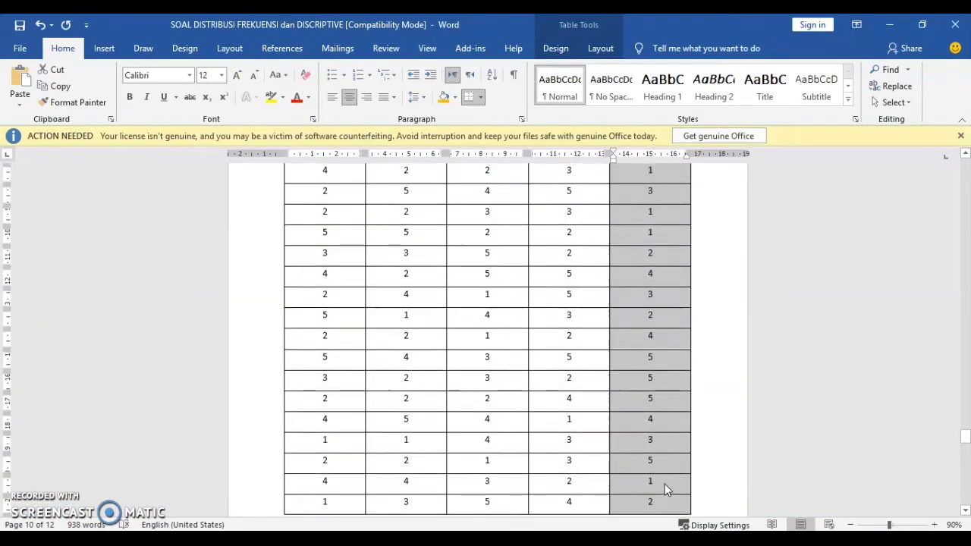
pyautogui.hotkey('shift', 'Up')
pyautogui.hotkey('shift', 'Down')
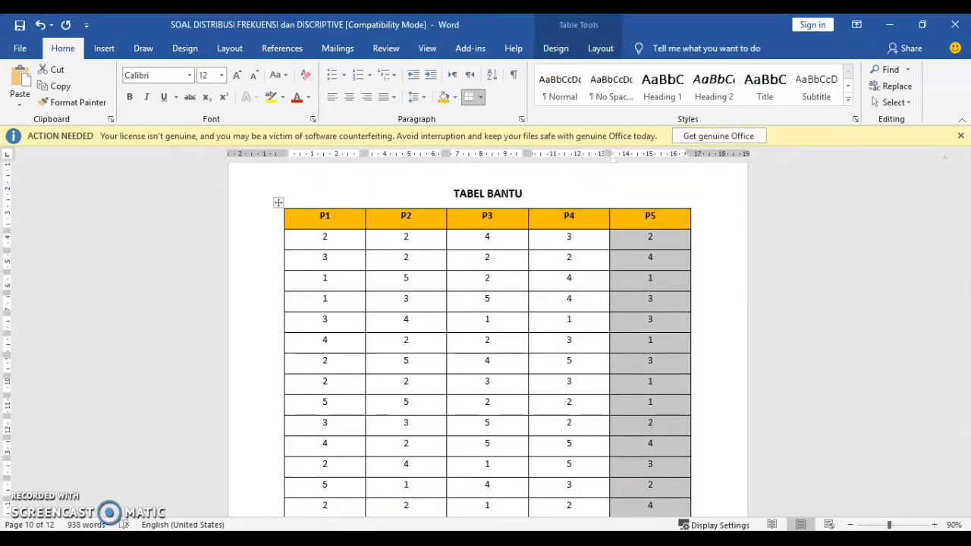
# Step: Return to the SPSS dataset and paste the copied answers into the P5 column from row 1
pyautogui.click(319, 504)
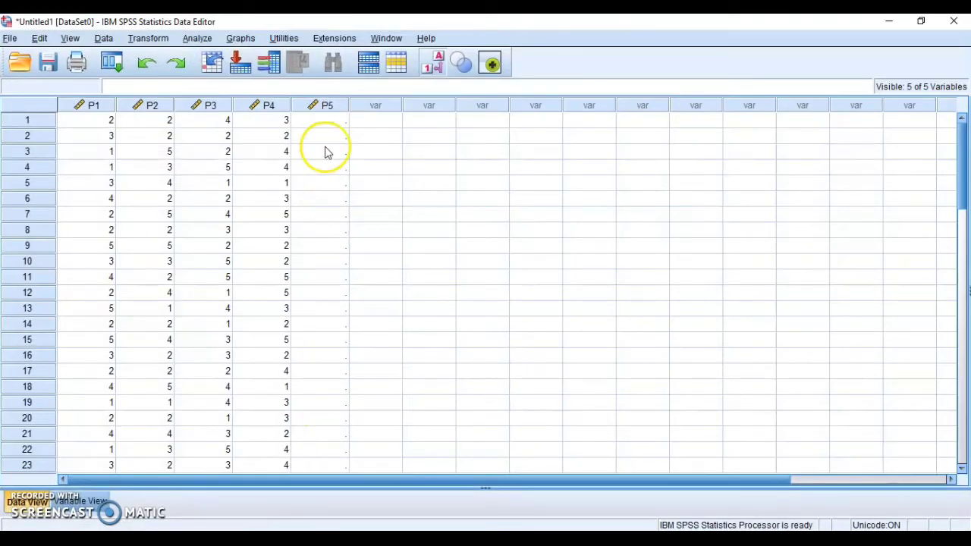
pyautogui.click(326, 120)
pyautogui.hotkey('ctrl', 'v')
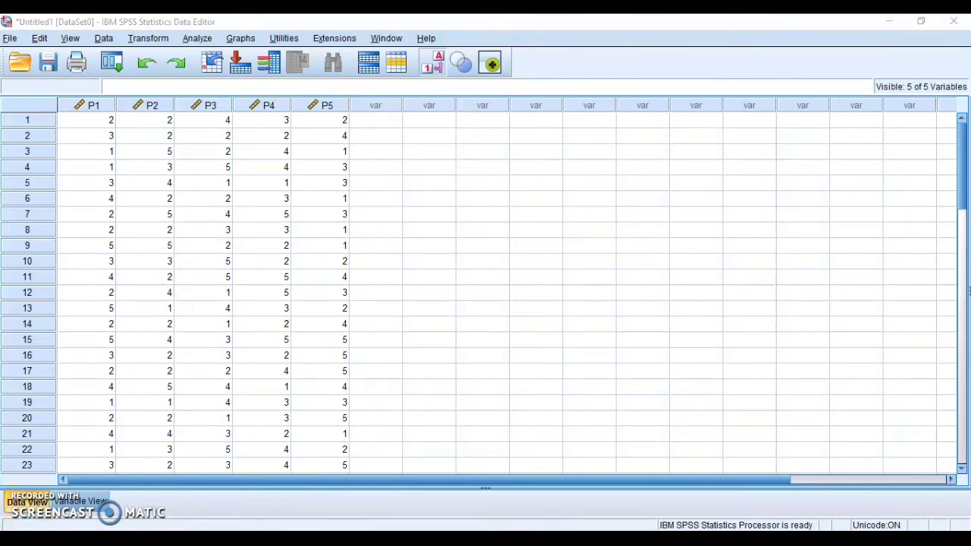
# Step: Save the dataset as UJI VALIDITAS REABILITAS in the SOAL UTS folder and minimize the output window
pyautogui.click(10, 38)
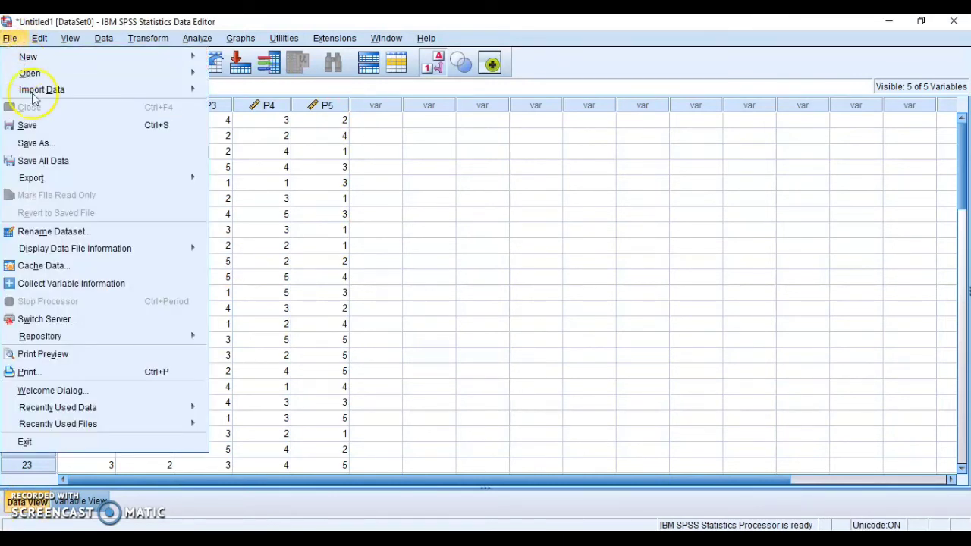
pyautogui.click(46, 143)
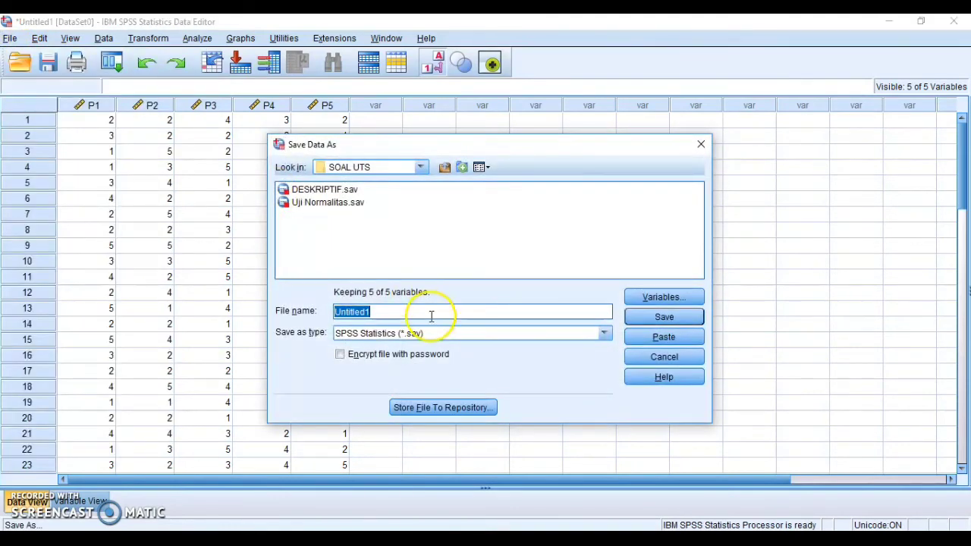
pyautogui.press('BackSpace')
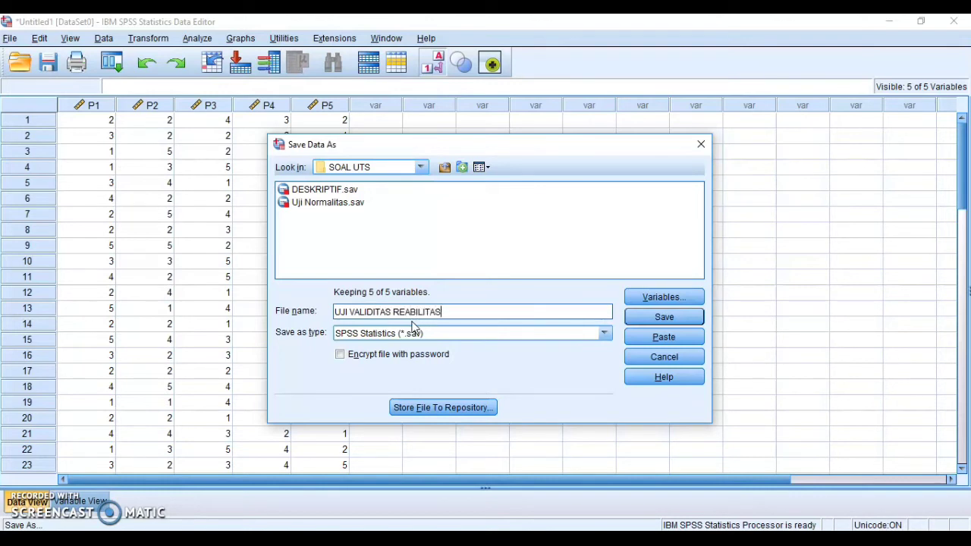
pyautogui.click(669, 320)
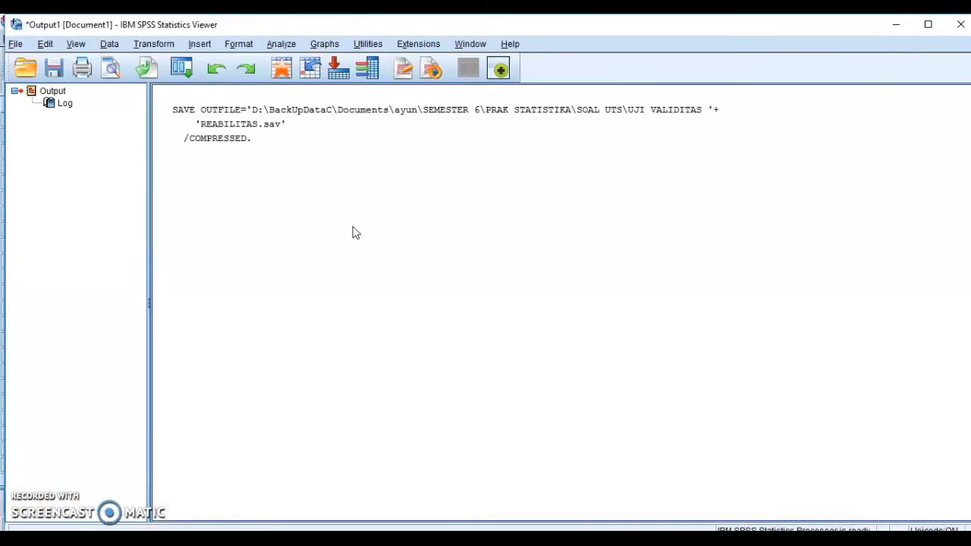
pyautogui.click(894, 24)
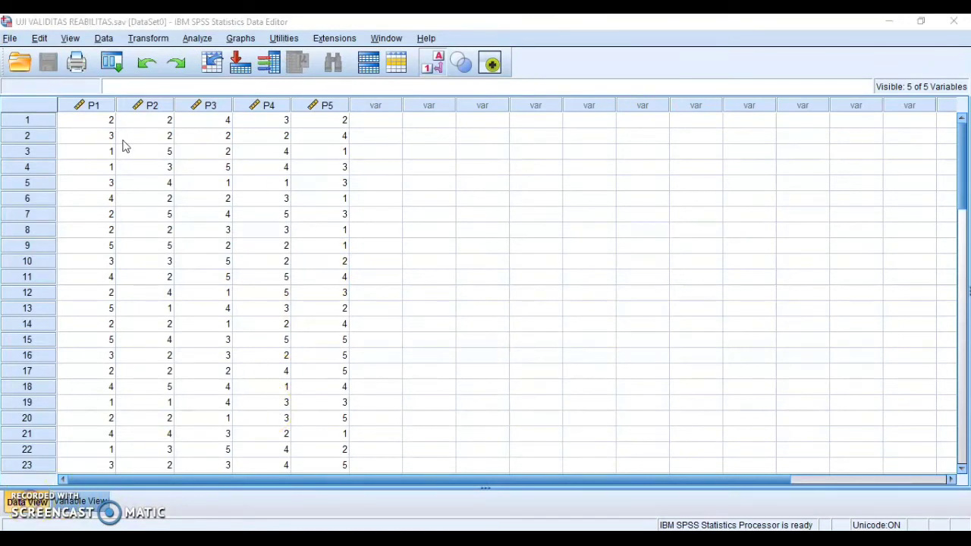
# Step: Start a Reliability Analysis and add Pertanyaan 1 through Pertanyaan 5 as its items
pyautogui.click(197, 38)
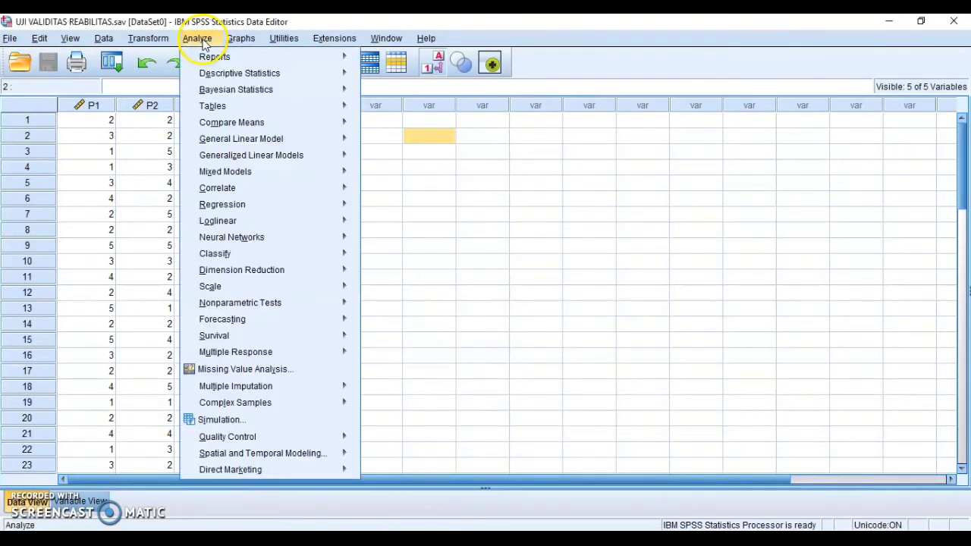
pyautogui.moveTo(340, 293)
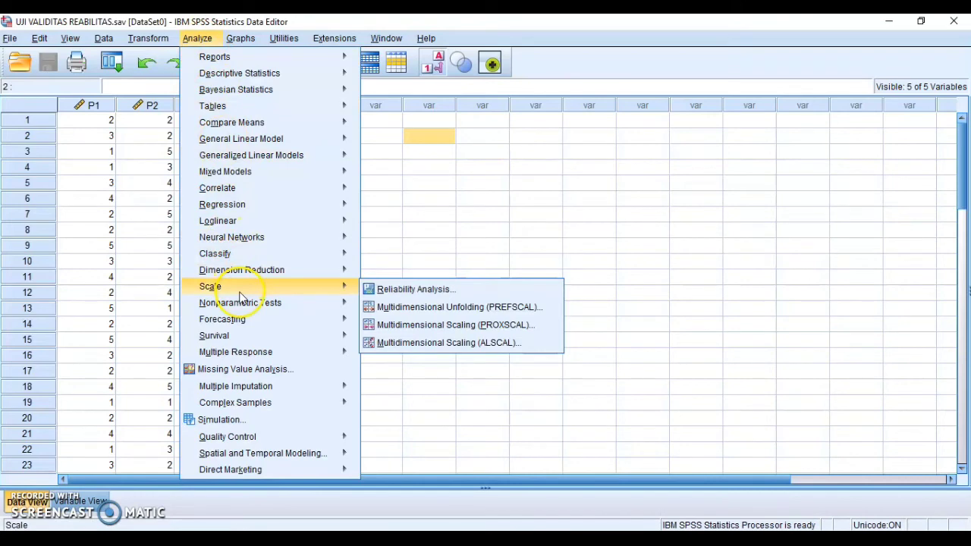
pyautogui.click(378, 289)
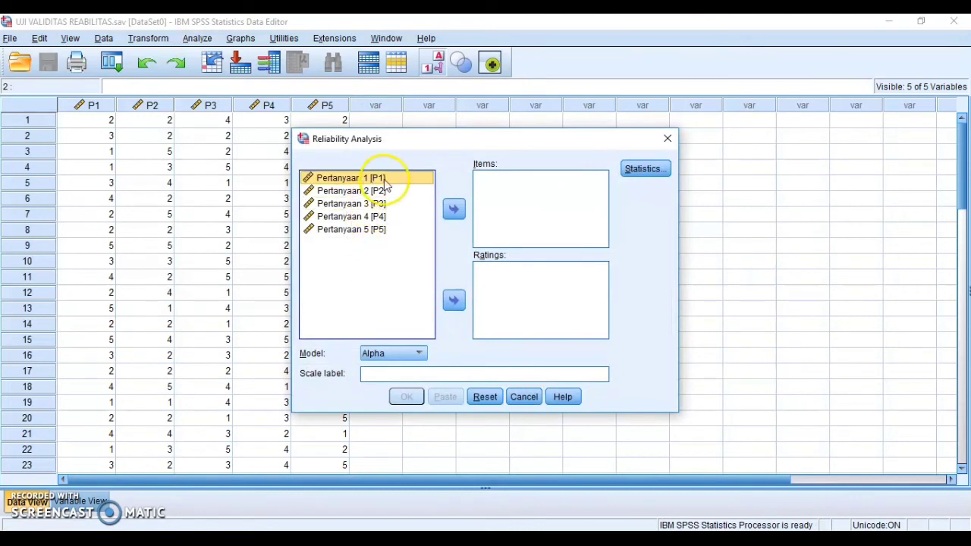
pyautogui.click(452, 211)
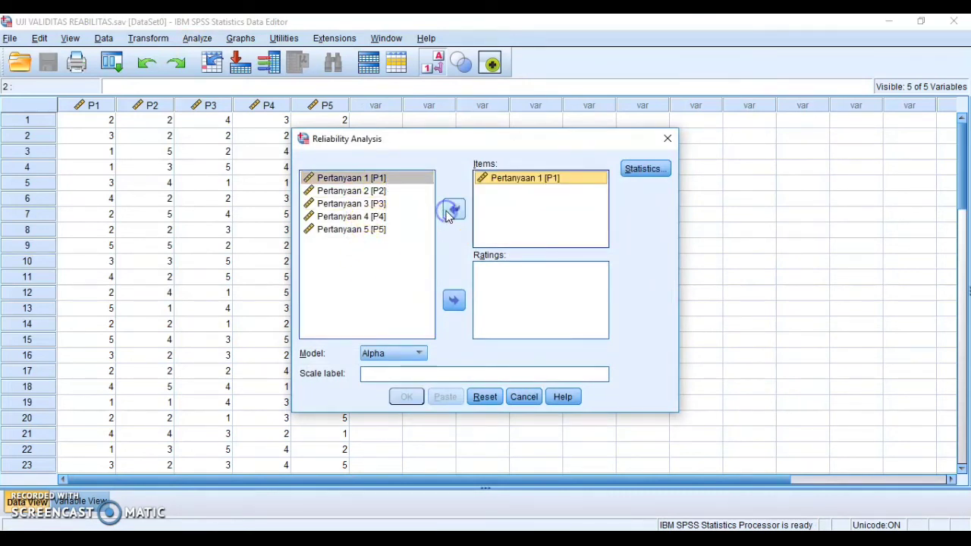
pyautogui.click(391, 194)
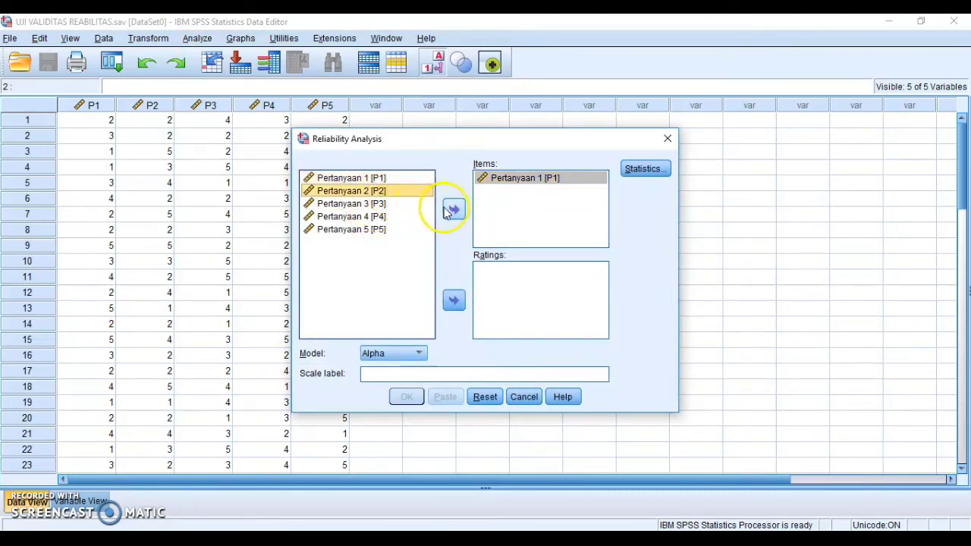
pyautogui.click(450, 211)
pyautogui.click(388, 191)
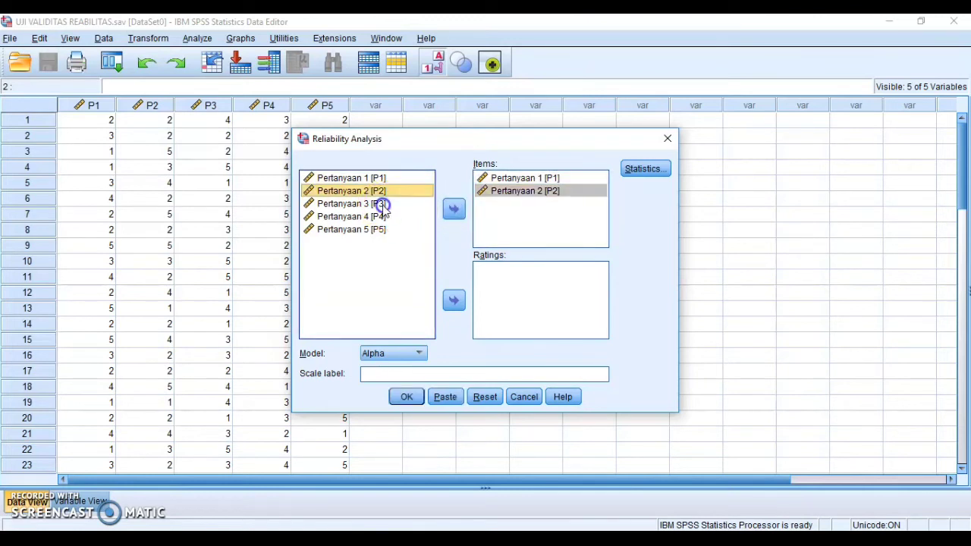
pyautogui.click(383, 204)
pyautogui.click(447, 213)
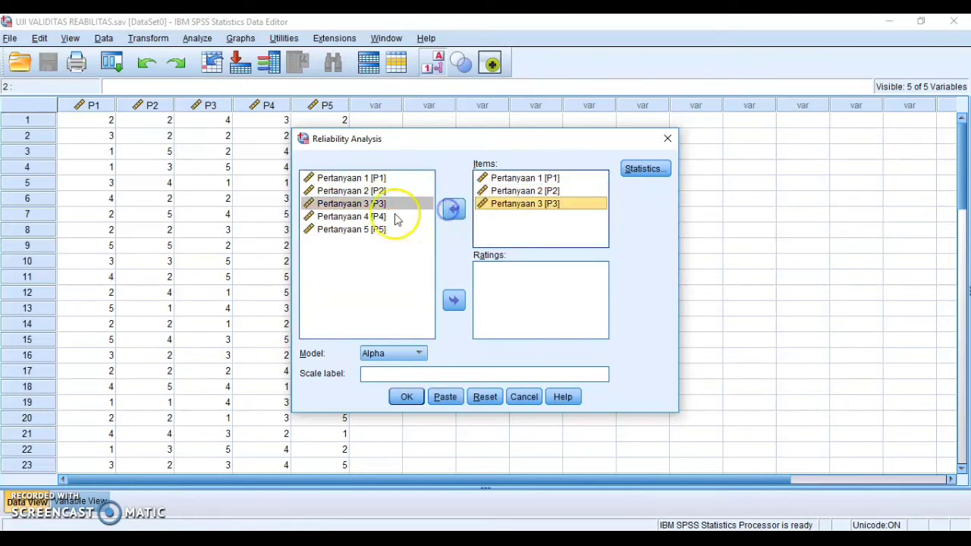
pyautogui.click(373, 217)
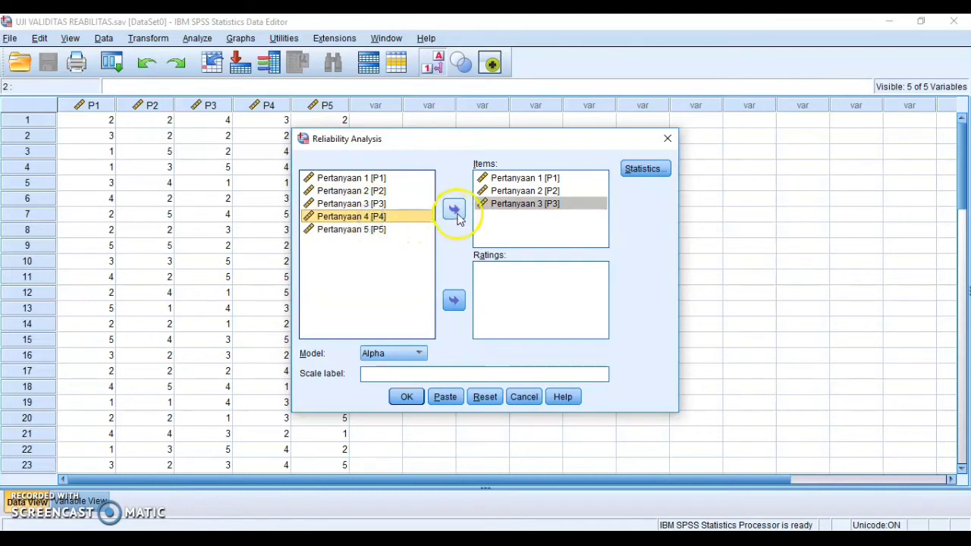
pyautogui.click(452, 210)
pyautogui.click(366, 230)
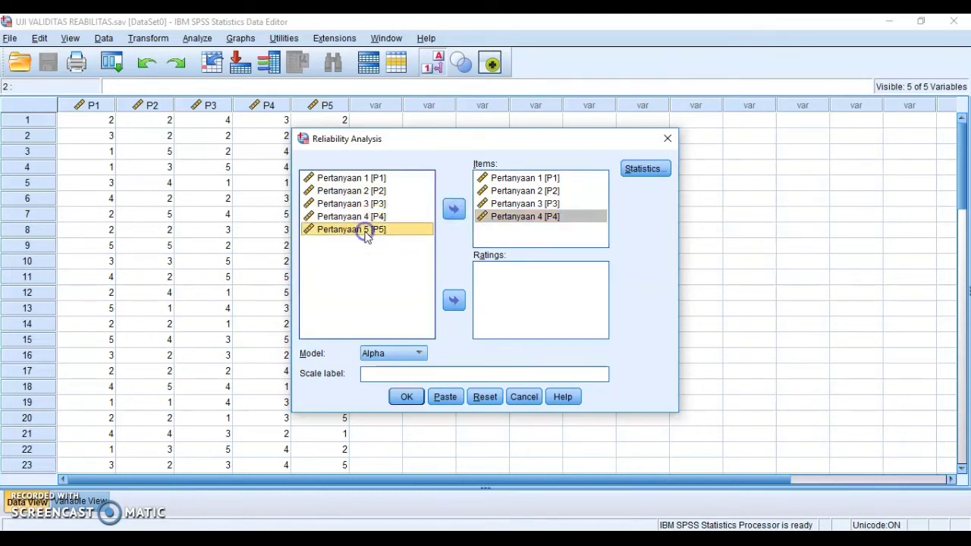
pyautogui.click(455, 211)
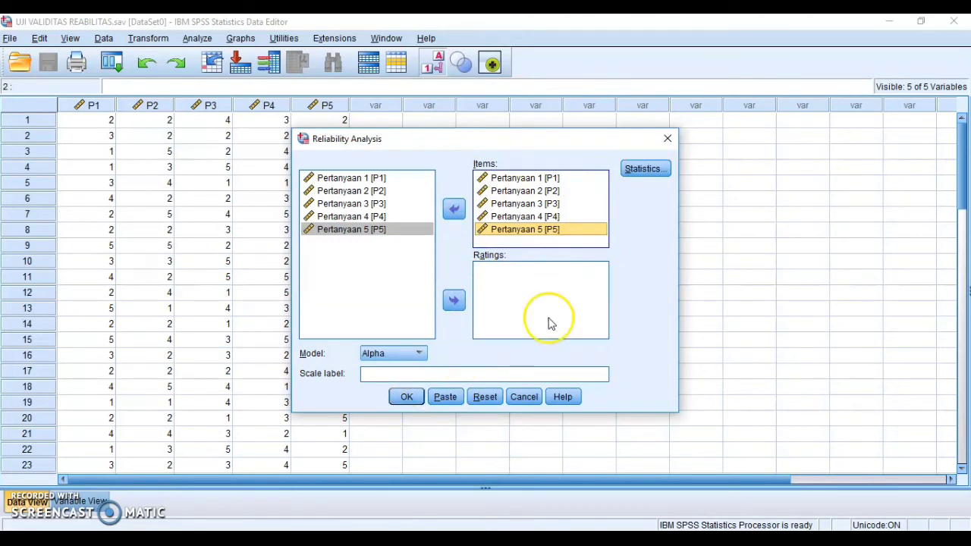
# Step: Request the Scale if item deleted descriptives and run the reliability analysis with the Alpha model
pyautogui.click(655, 171)
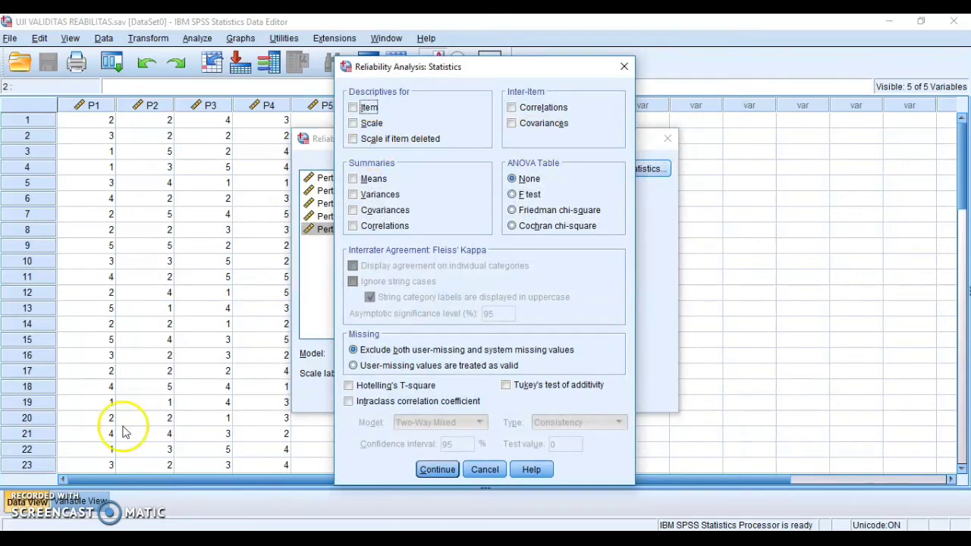
pyautogui.click(20, 534)
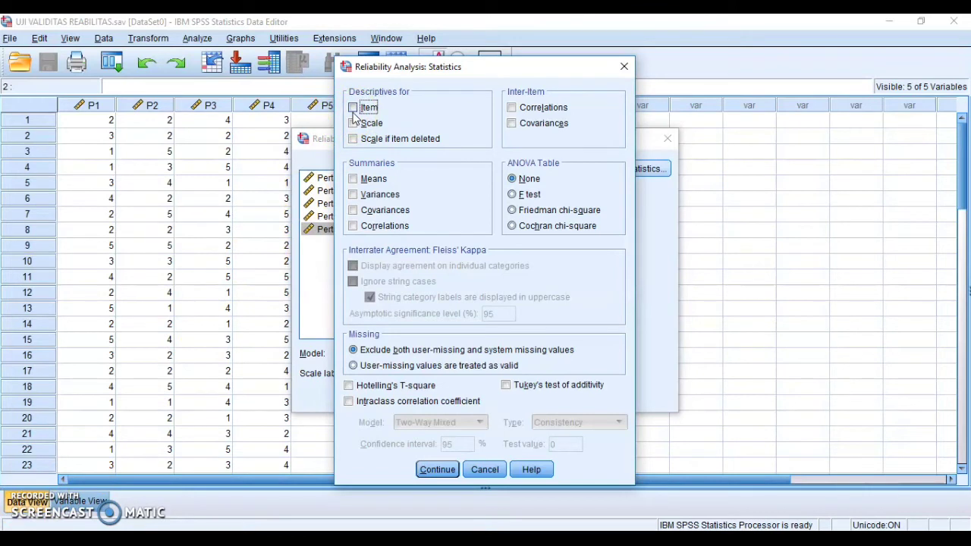
pyautogui.click(354, 139)
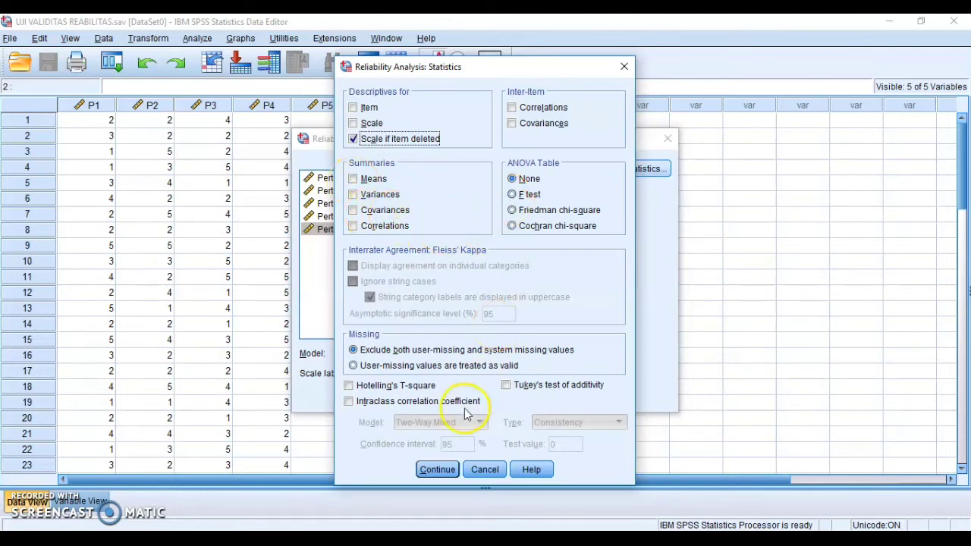
pyautogui.click(438, 469)
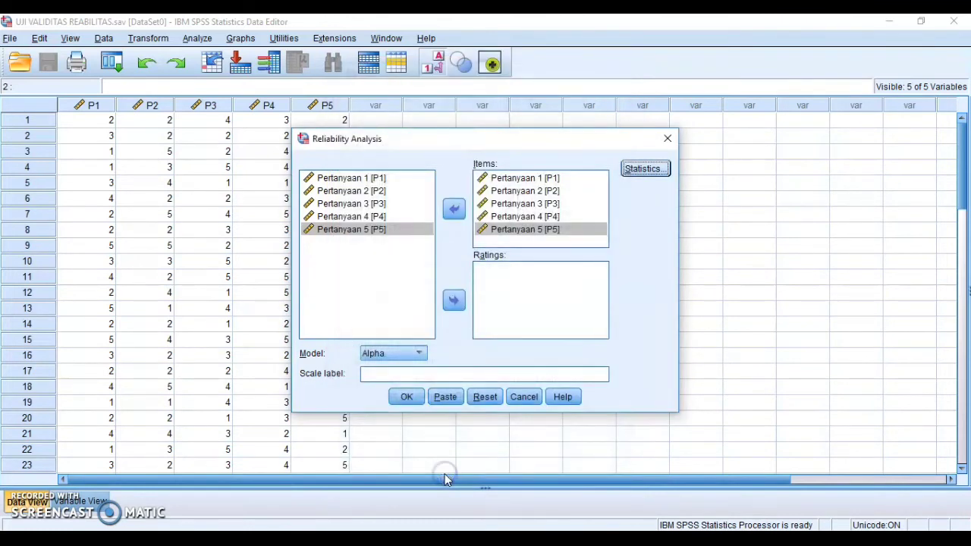
pyautogui.click(408, 397)
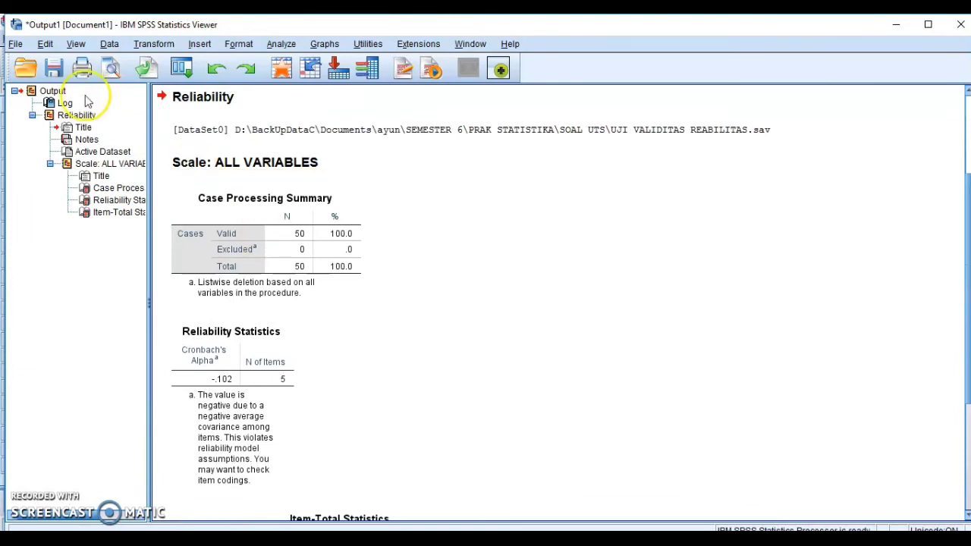
# Step: Save the reliability output as OUTPUT VALIDITAS RELIABILITAS in the SOAL UTS folder
pyautogui.click(16, 44)
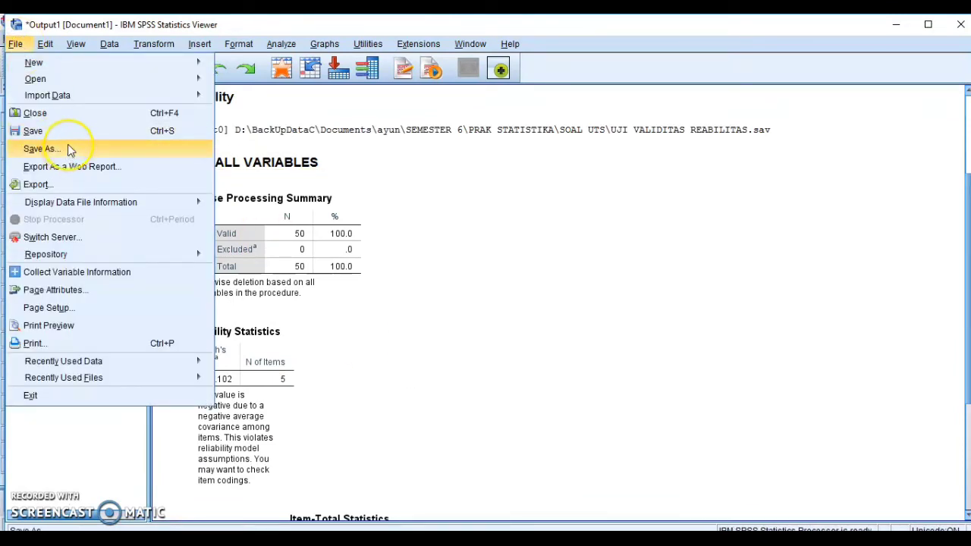
pyautogui.click(42, 148)
pyautogui.press('BackSpace')
pyautogui.write('OUTPUT')
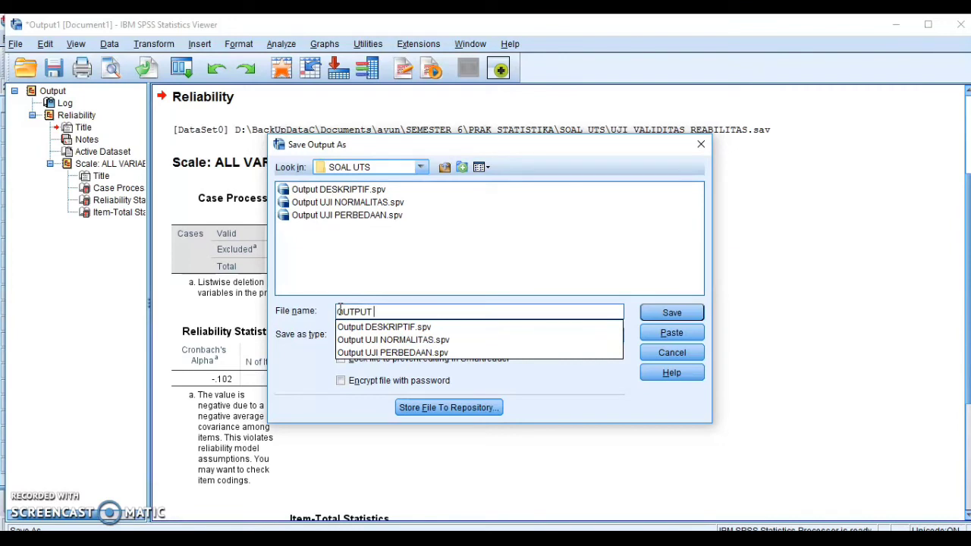
pyautogui.write(' VALIDITAS RELIABILITAS')
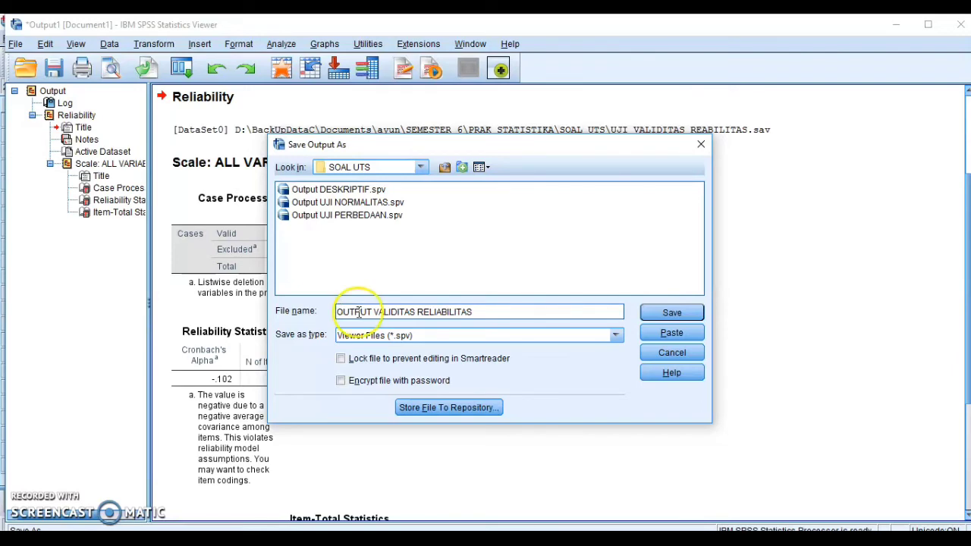
pyautogui.click(671, 313)
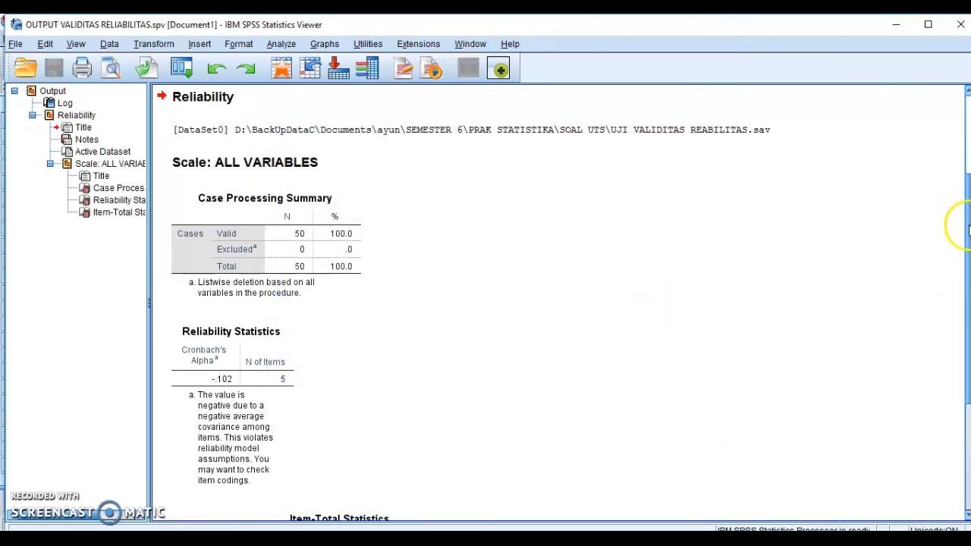
# Step: Review the Reliability Statistics and Item-Total Statistics tables, then minimize the output window
pyautogui.moveTo(965, 232); pyautogui.dragTo(967, 337)
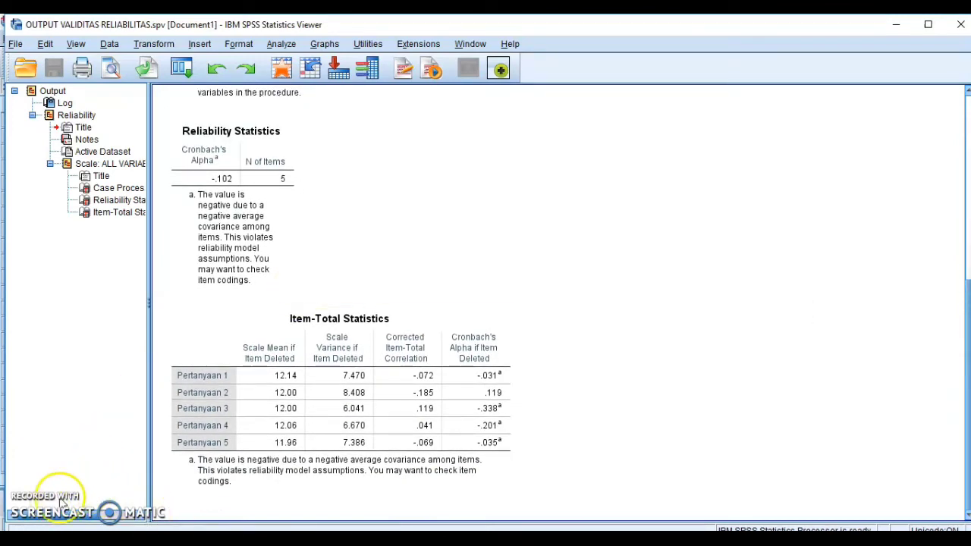
pyautogui.click(895, 24)
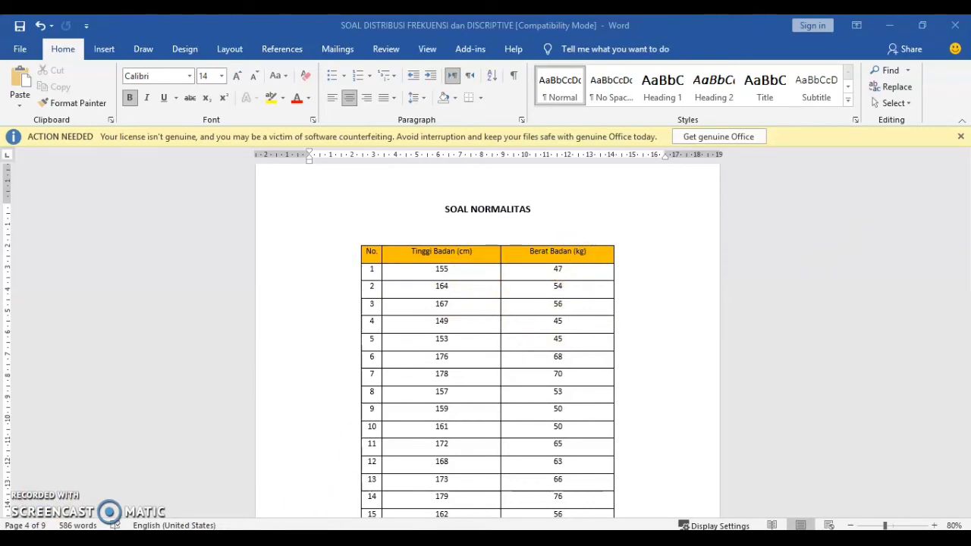
# Step: Switch to the SPSS Data Editor and define two variables named Tinggi and Berat
pyautogui.hotkey('alt', 'Tab')
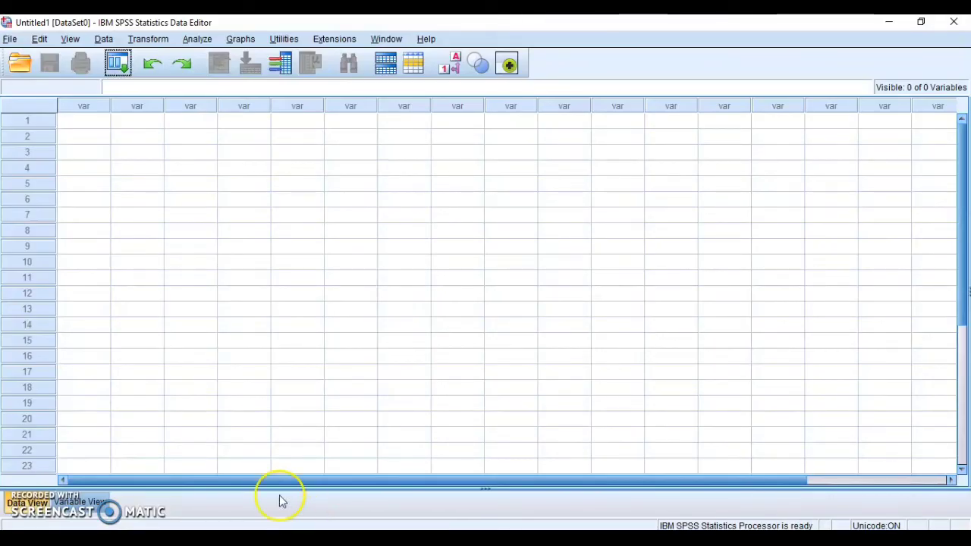
pyautogui.click(80, 502)
pyautogui.click(93, 108)
pyautogui.click(95, 104)
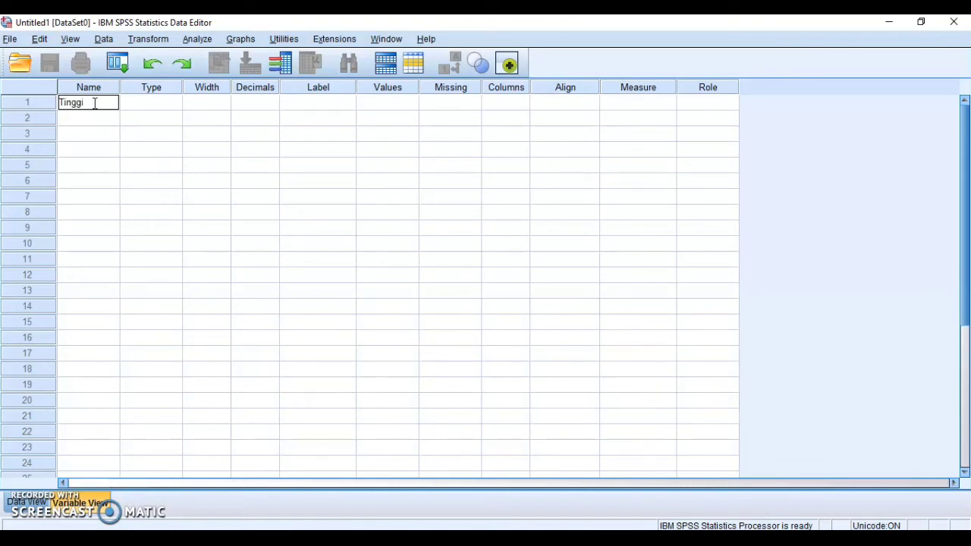
pyautogui.click(97, 121)
pyautogui.click(95, 117)
pyautogui.write('Berat')
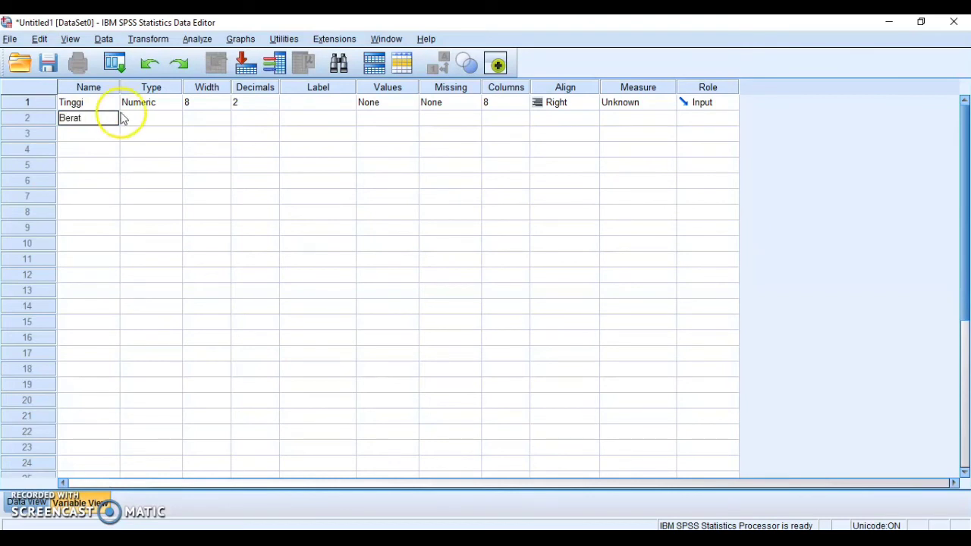
# Step: Set the decimal places of the numeric variables Tinggi and Berat to 0
pyautogui.click(166, 104)
pyautogui.click(173, 102)
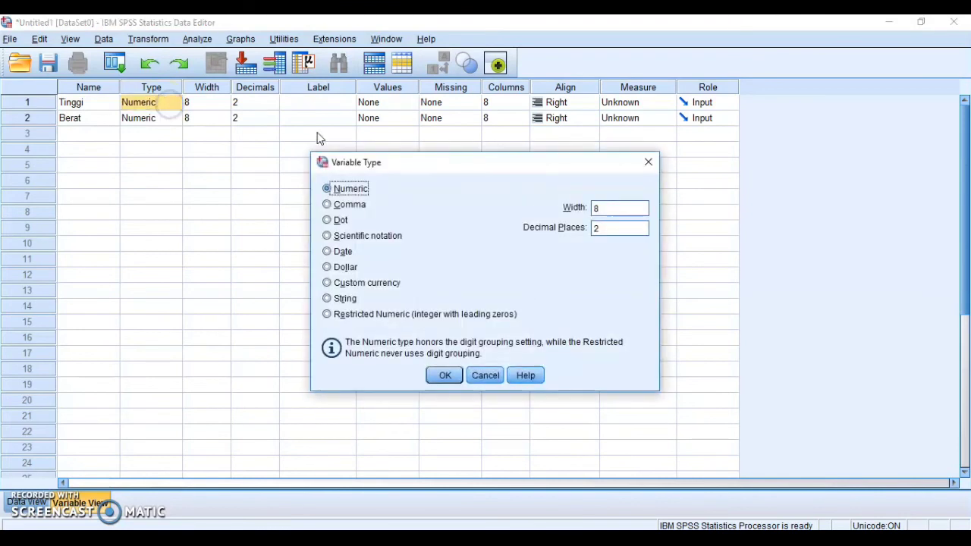
pyautogui.doubleClick(608, 228)
pyautogui.press('BackSpace')
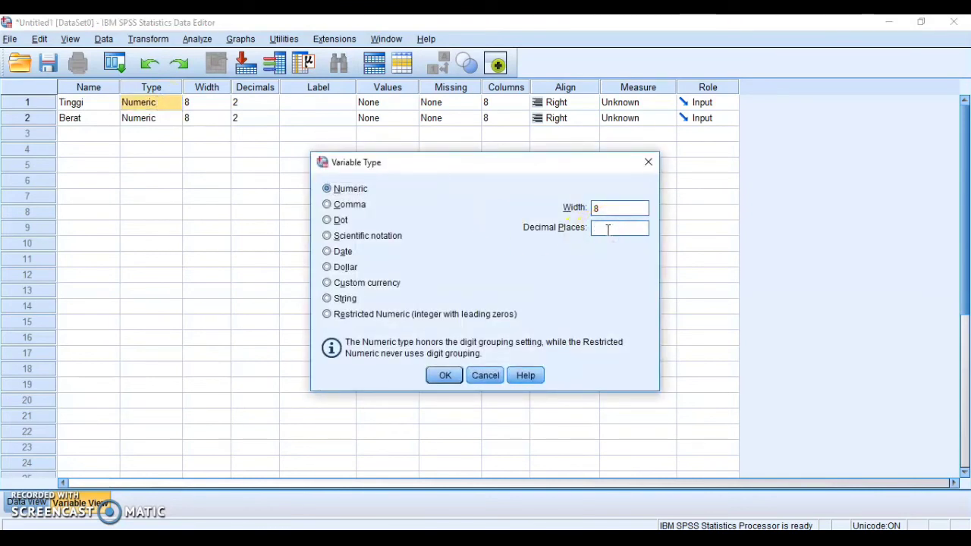
pyautogui.press('Return')
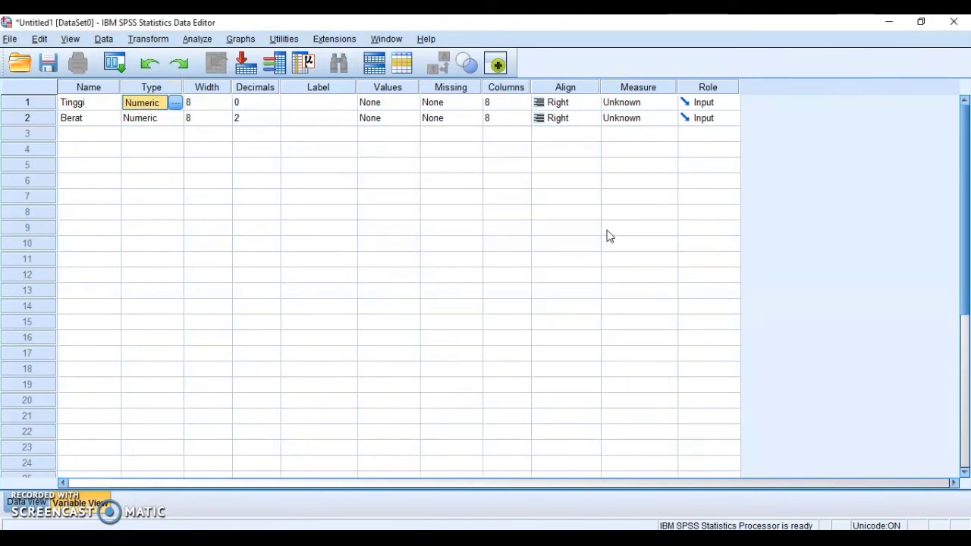
pyautogui.click(174, 119)
pyautogui.click(175, 117)
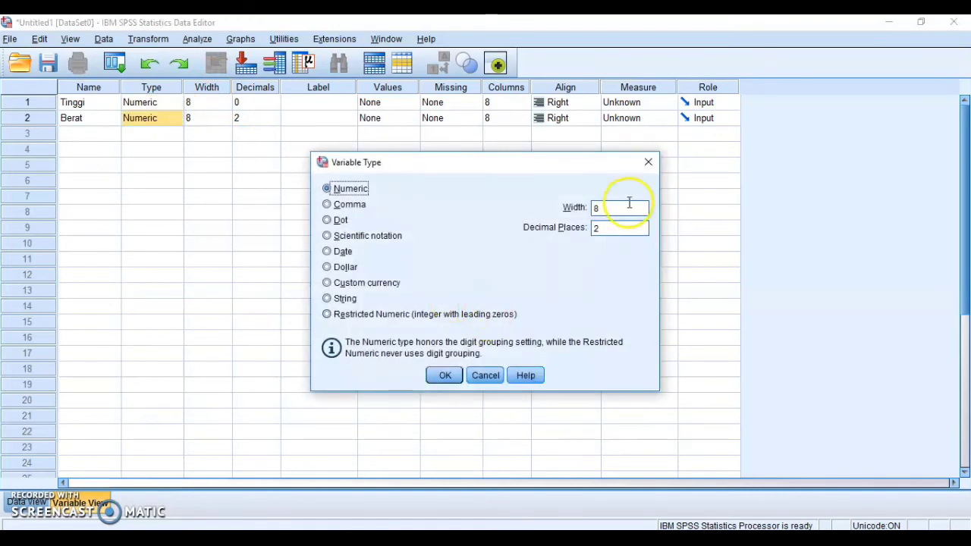
pyautogui.doubleClick(607, 227)
pyautogui.press('BackSpace')
pyautogui.press('Return')
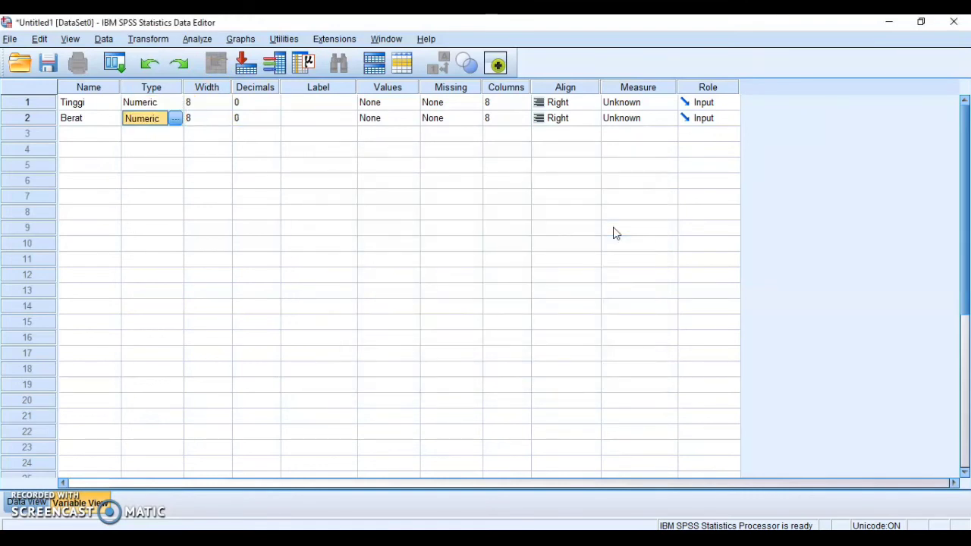
# Step: Label the Tinggi variable as Tinggi Badan and the Berat variable as Berat Badan
pyautogui.click(307, 102)
pyautogui.click(309, 101)
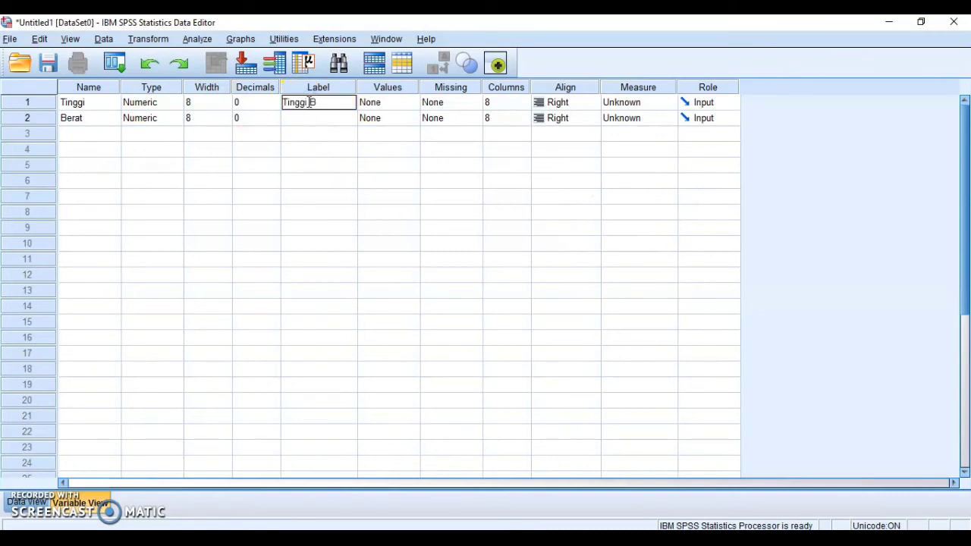
pyautogui.click(311, 123)
pyautogui.click(312, 118)
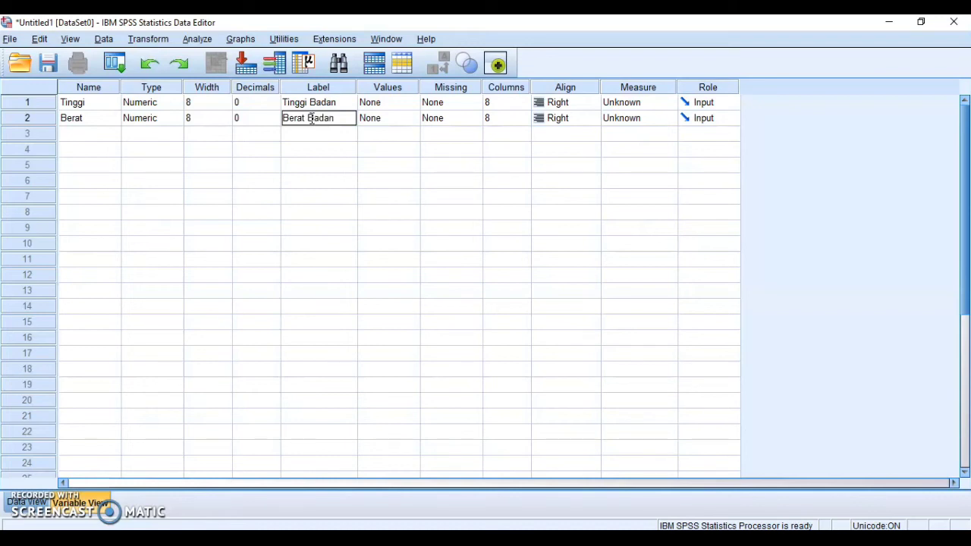
# Step: Set the measurement level of both Tinggi and Berat to Scale
pyautogui.click(622, 104)
pyautogui.click(627, 119)
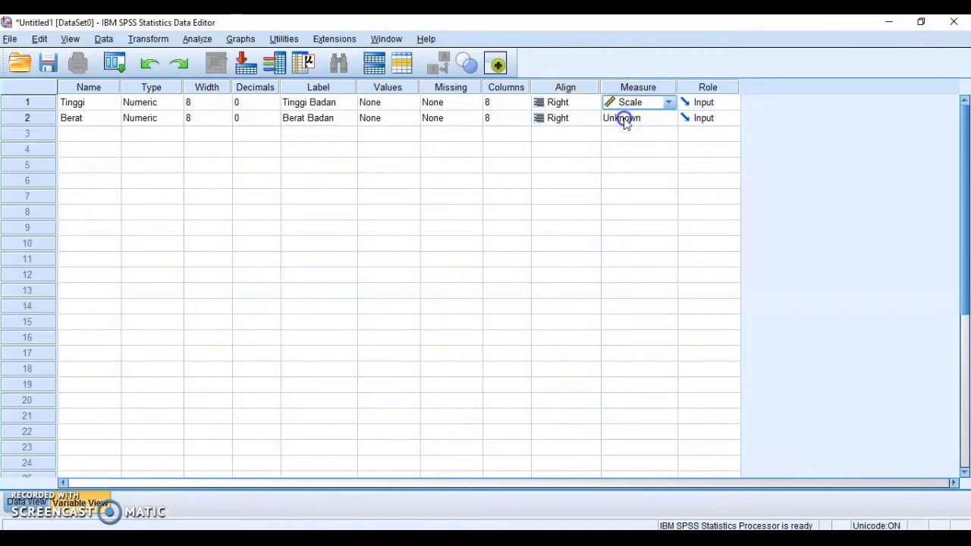
pyautogui.click(626, 119)
pyautogui.click(624, 135)
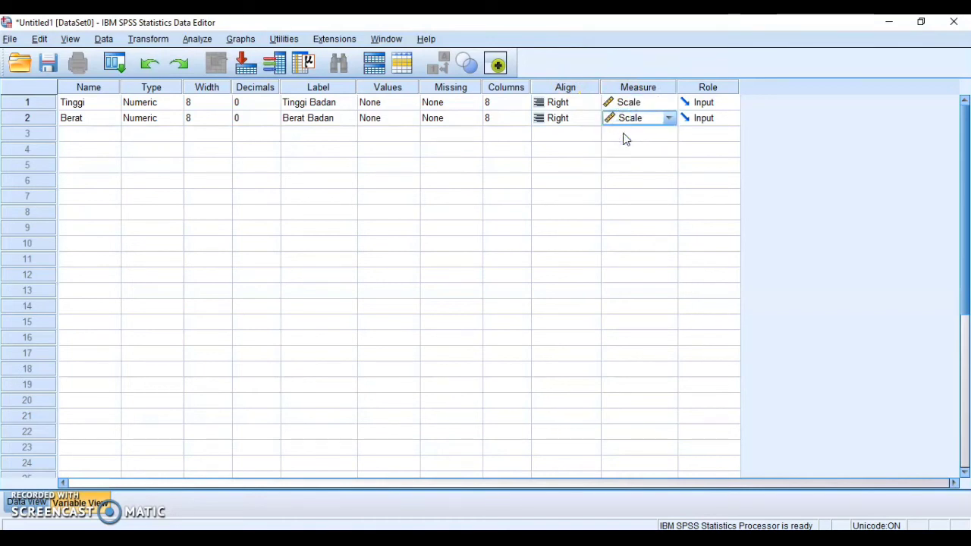
# Step: Copy the Tinggi Badan values of rows 1 to 50 from the Word normality table into the SPSS Tinggi column, starting at case 1
pyautogui.click(27, 503)
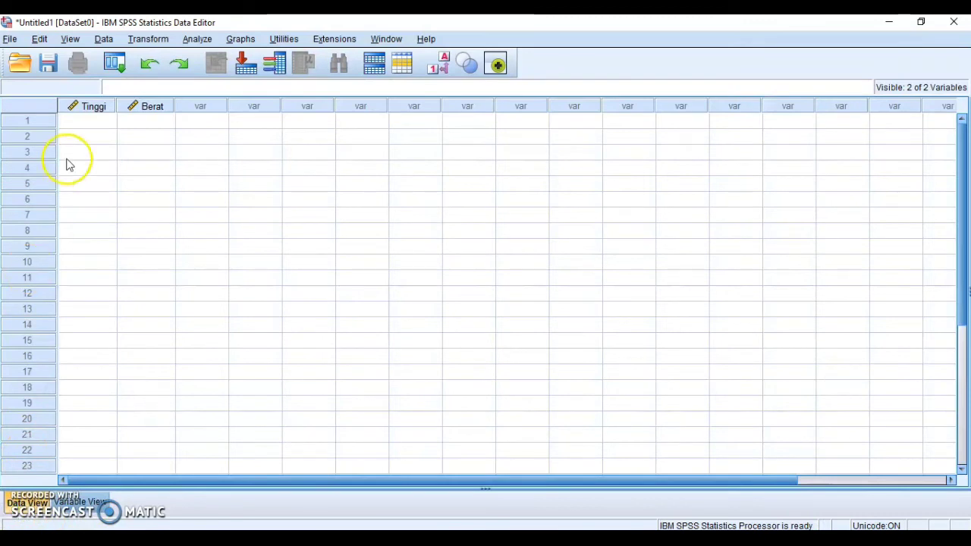
pyautogui.click(80, 120)
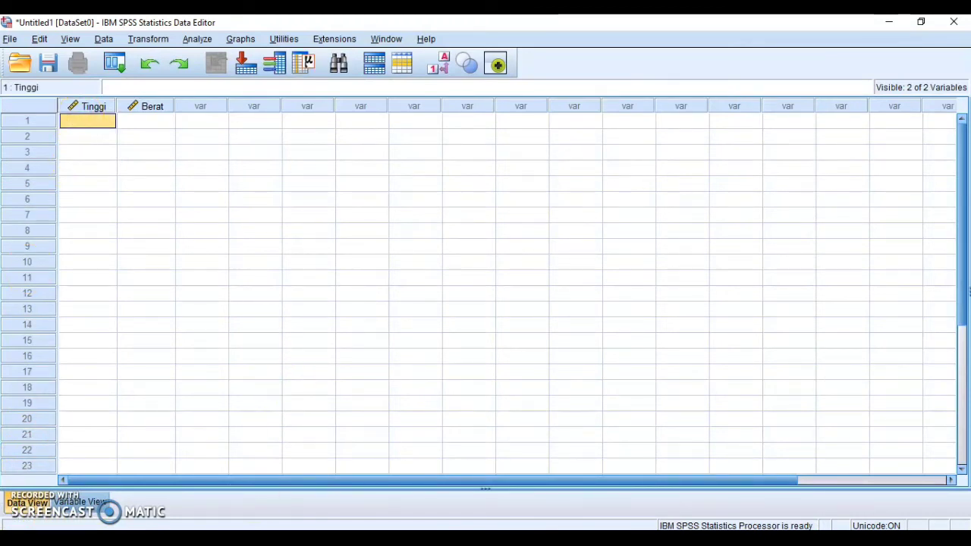
pyautogui.hotkey('alt', 'Tab')
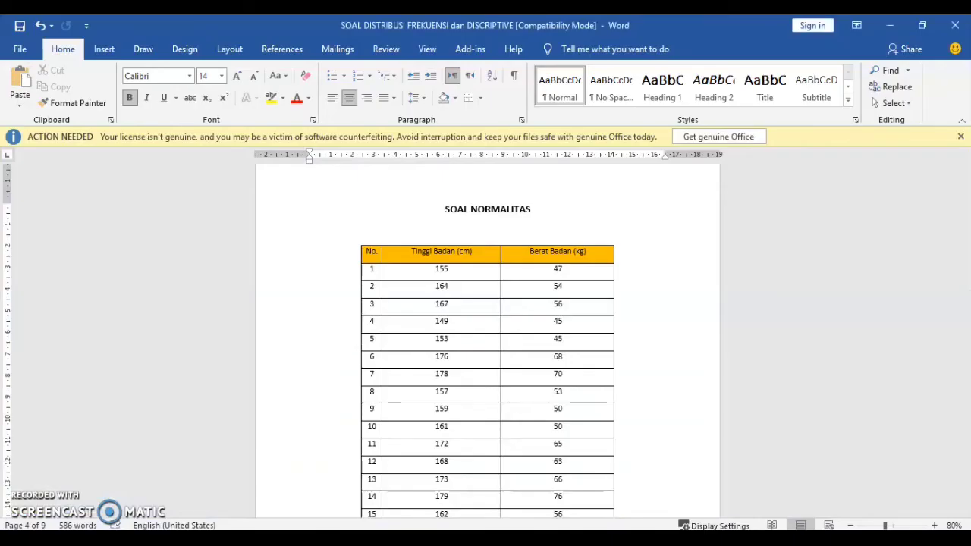
pyautogui.click(421, 269)
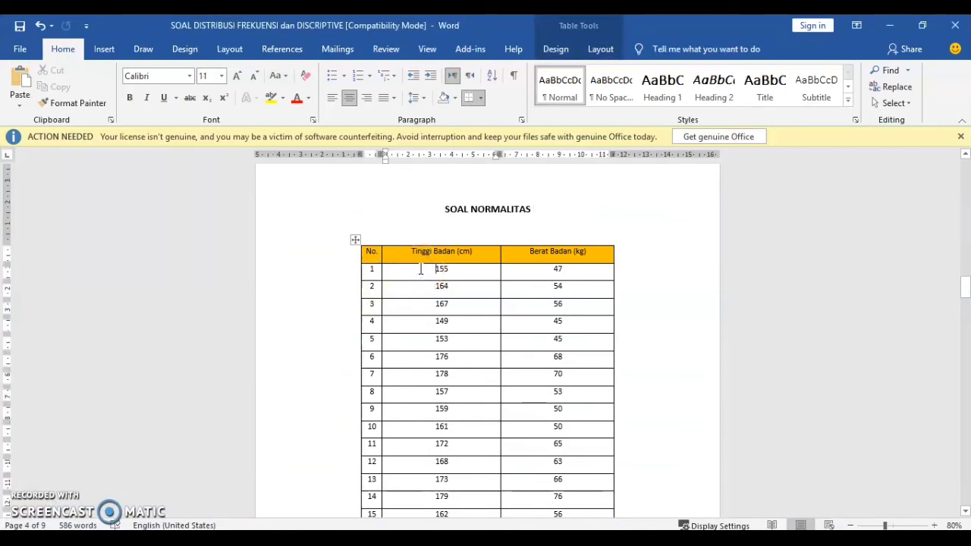
pyautogui.hotkey('shift', 'Down')
pyautogui.hotkey('shift', 'Down')
pyautogui.hotkey('shift', 'Down')
pyautogui.hotkey('shift', 'Down')
pyautogui.hotkey('shift', 'Down')
pyautogui.hotkey('shift', 'Down')
pyautogui.hotkey('shift', 'Down')
pyautogui.hotkey('shift', 'Down')
pyautogui.hotkey('shift', 'Down')
pyautogui.hotkey('shift', 'Down')
pyautogui.hotkey('shift', 'Down')
pyautogui.hotkey('shift', 'Down')
pyautogui.hotkey('shift', 'Down')
pyautogui.hotkey('shift', 'Down')
pyautogui.hotkey('shift', 'Down')
pyautogui.hotkey('shift', 'Down')
pyautogui.hotkey('shift', 'Down')
pyautogui.hotkey('shift', 'Down')
pyautogui.hotkey('shift', 'Down')
pyautogui.hotkey('shift', 'Down')
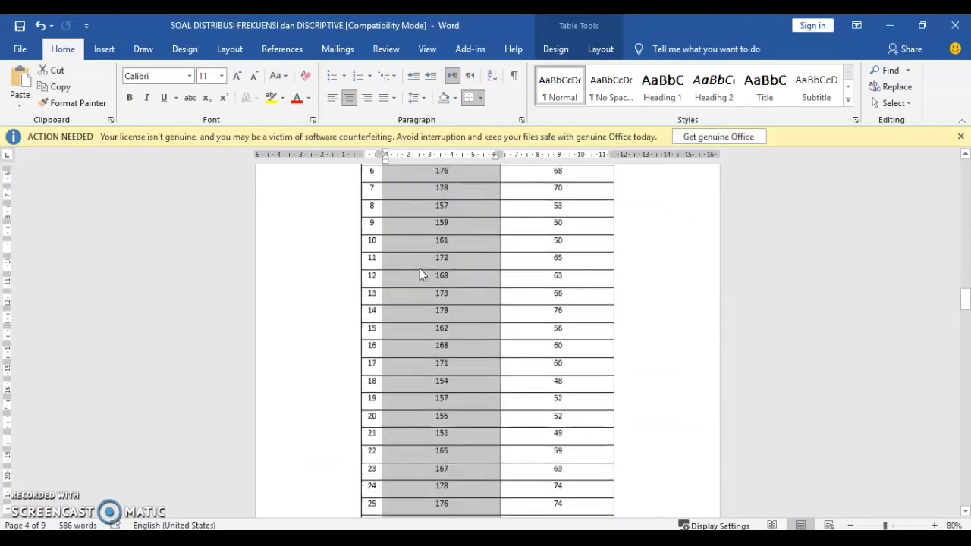
pyautogui.hotkey('shift', 'Down')
pyautogui.hotkey('shift', 'Down')
pyautogui.hotkey('shift', 'Down')
pyautogui.hotkey('shift', 'Down')
pyautogui.hotkey('shift', 'Down')
pyautogui.hotkey('shift', 'Down')
pyautogui.hotkey('shift', 'Down')
pyautogui.hotkey('shift', 'Down')
pyautogui.hotkey('shift', 'Down')
pyautogui.hotkey('shift', 'Down')
pyautogui.hotkey('shift', 'Down')
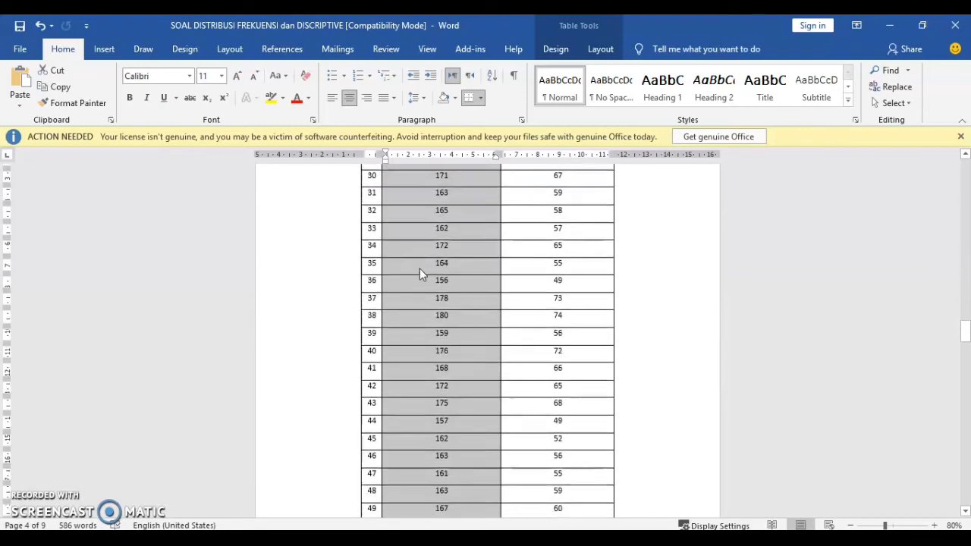
pyautogui.hotkey('shift', 'Down')
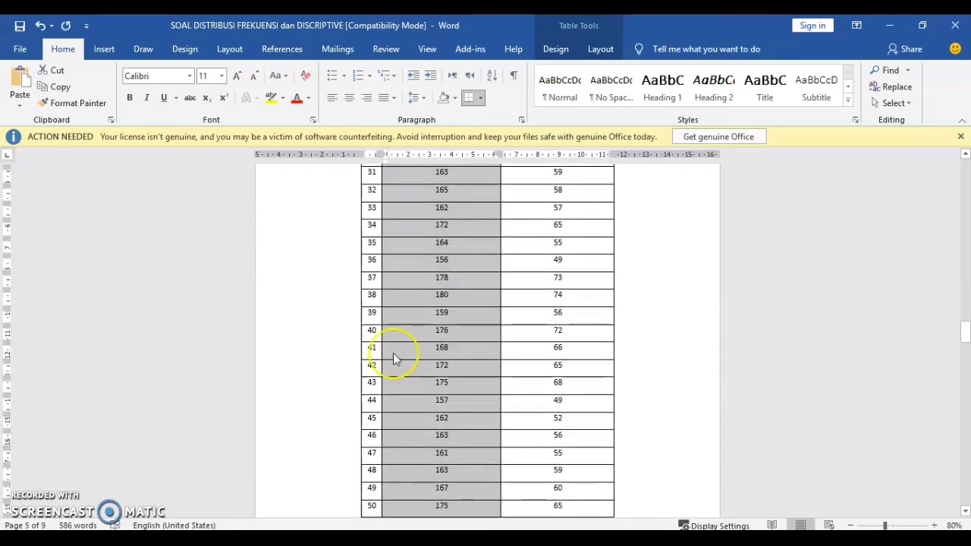
pyautogui.hotkey('alt', 'Tab')
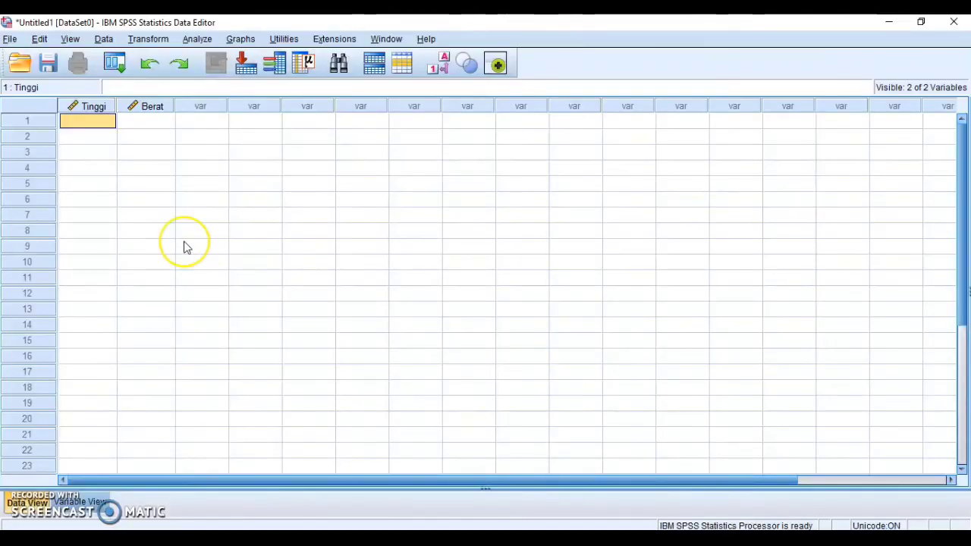
pyautogui.hotkey('ctrl', 'v')
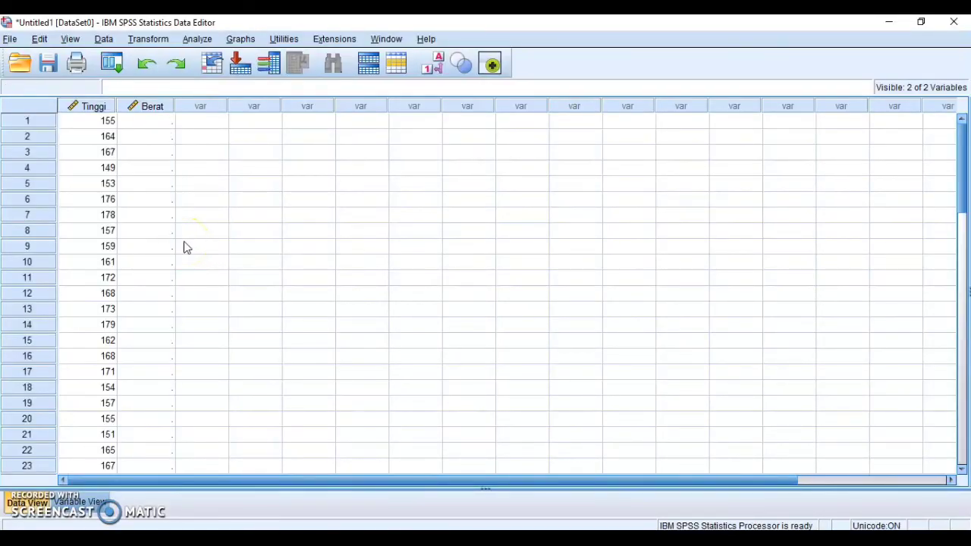
# Step: Copy the Berat Badan values of rows 1 to 50 from the Word table, without the header, into the SPSS Berat column from case 1
pyautogui.click(159, 125)
pyautogui.moveTo(962, 209); pyautogui.dragTo(957, 112)
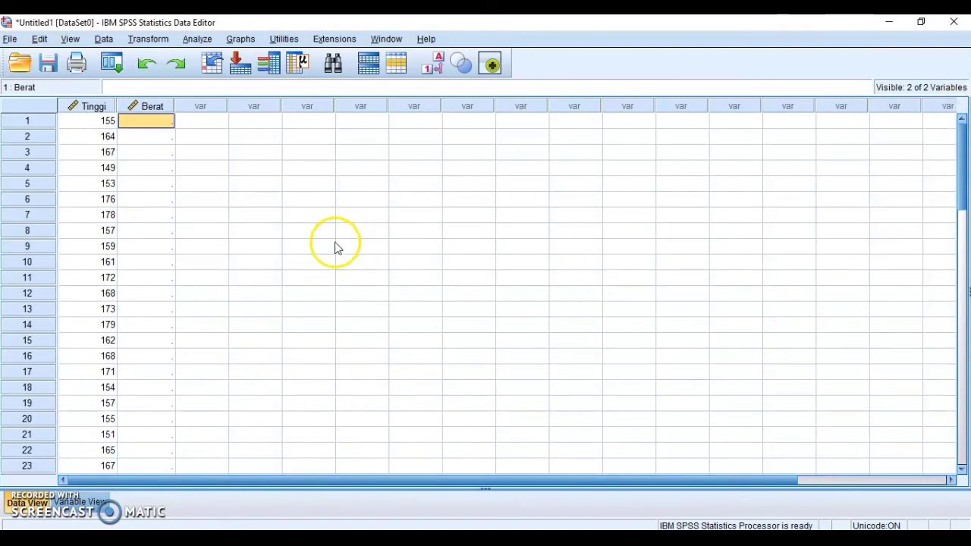
pyautogui.hotkey('alt', 'Tab')
pyautogui.click(567, 506)
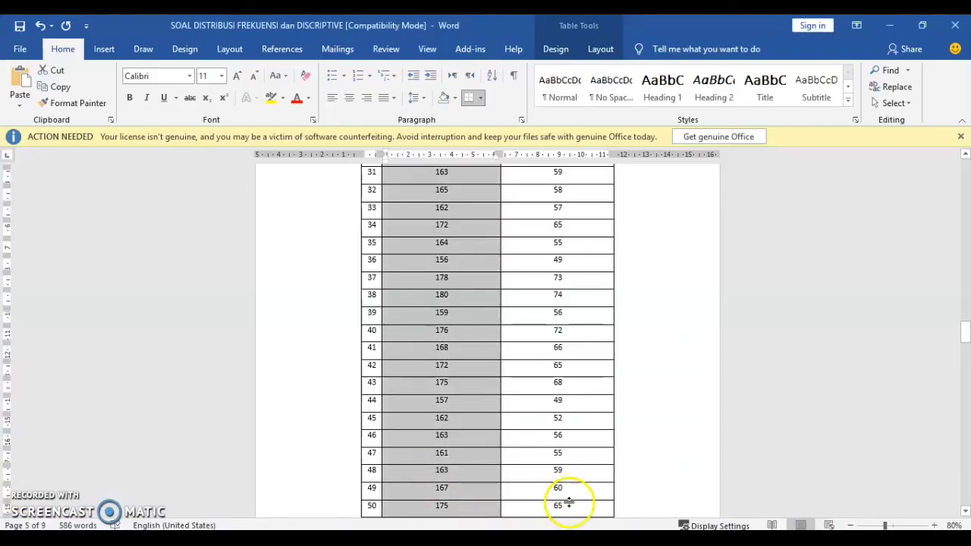
pyautogui.hotkey('shift', 'Up')
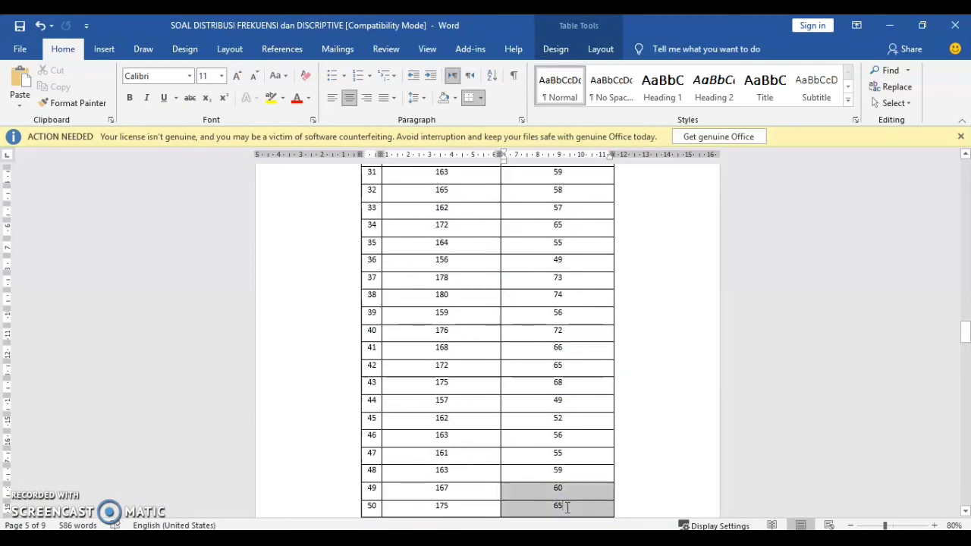
pyautogui.hotkey('shift', 'Up')
pyautogui.hotkey('shift', 'Up')
pyautogui.hotkey('shift', 'Up')
pyautogui.hotkey('shift', 'Up')
pyautogui.hotkey('shift', 'Up')
pyautogui.hotkey('shift', 'Up')
pyautogui.hotkey('shift', 'Up')
pyautogui.hotkey('shift', 'Up')
pyautogui.hotkey('shift', 'Up')
pyautogui.hotkey('shift', 'Up')
pyautogui.hotkey('shift', 'Up')
pyautogui.hotkey('shift', 'Up')
pyautogui.hotkey('shift', 'Up')
pyautogui.hotkey('shift', 'Up')
pyautogui.hotkey('shift', 'Up')
pyautogui.hotkey('shift', 'Up')
pyautogui.hotkey('shift', 'Up')
pyautogui.hotkey('shift', 'Up')
pyautogui.hotkey('shift', 'Up')
pyautogui.hotkey('shift', 'Up')
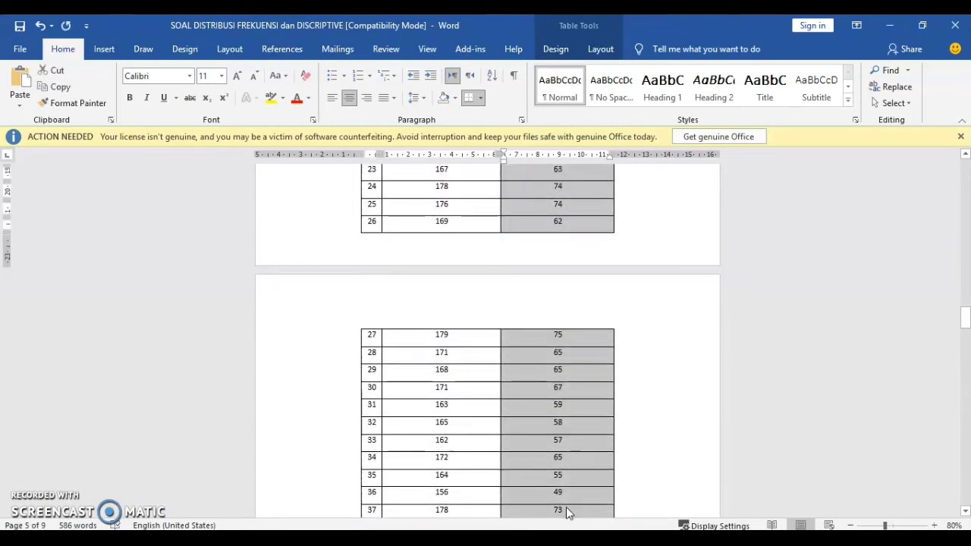
pyautogui.hotkey('shift', 'Up')
pyautogui.hotkey('shift', 'Up')
pyautogui.hotkey('shift', 'Up')
pyautogui.hotkey('shift', 'Up')
pyautogui.hotkey('shift', 'Up')
pyautogui.hotkey('shift', 'Up')
pyautogui.hotkey('shift', 'Up')
pyautogui.hotkey('shift', 'Up')
pyautogui.hotkey('shift', 'Up')
pyautogui.hotkey('shift', 'Up')
pyautogui.hotkey('shift', 'Up')
pyautogui.hotkey('shift', 'Up')
pyautogui.hotkey('shift', 'Up')
pyautogui.hotkey('shift', 'Up')
pyautogui.hotkey('shift', 'Up')
pyautogui.hotkey('shift', 'Up')
pyautogui.hotkey('shift', 'Up')
pyautogui.hotkey('shift', 'Up')
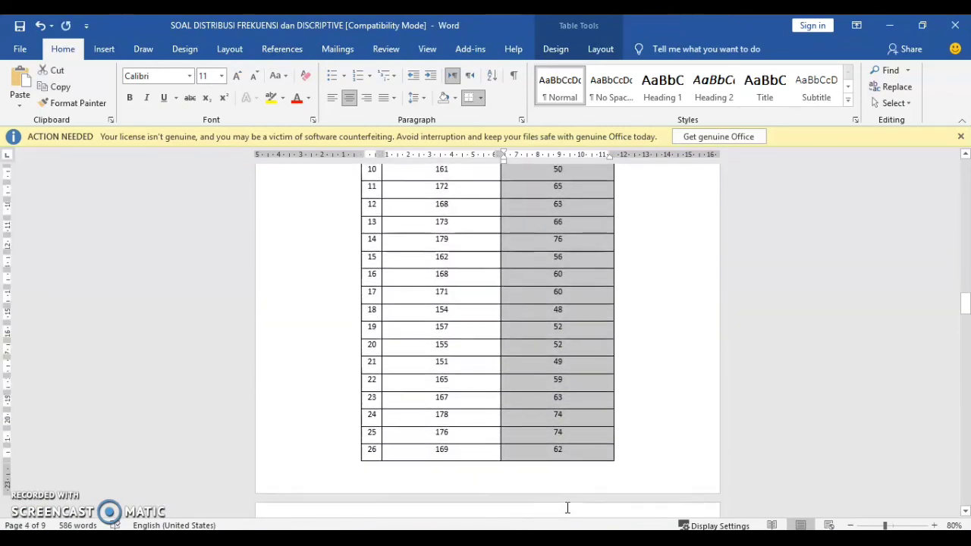
pyautogui.hotkey('shift', 'Up')
pyautogui.hotkey('shift', 'Up')
pyautogui.hotkey('shift', 'Up')
pyautogui.hotkey('shift', 'Up')
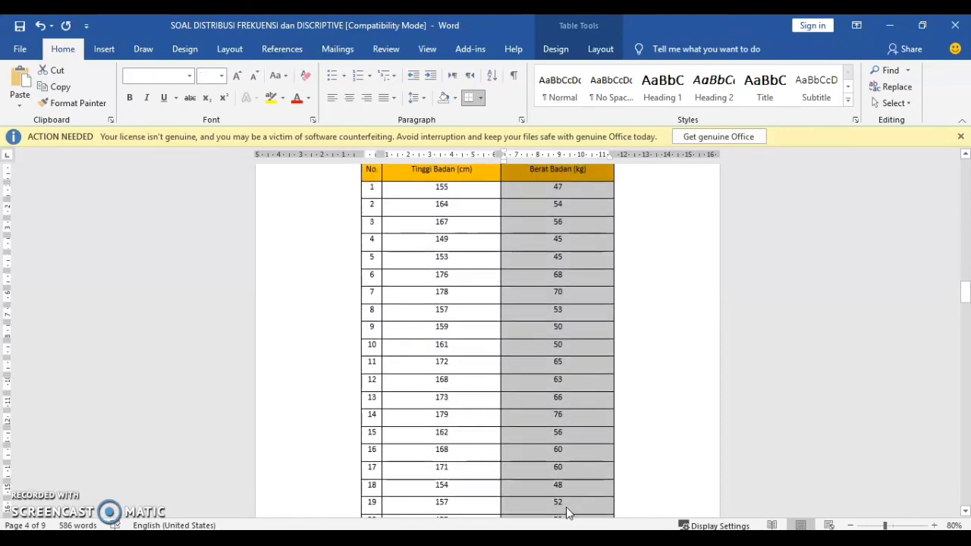
pyautogui.hotkey('shift', 'Down')
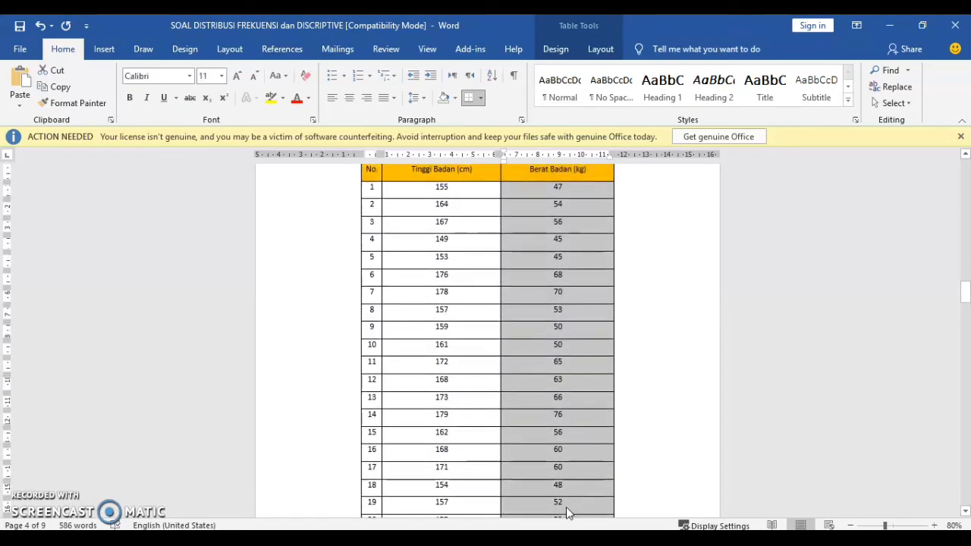
pyautogui.hotkey('alt', 'Tab')
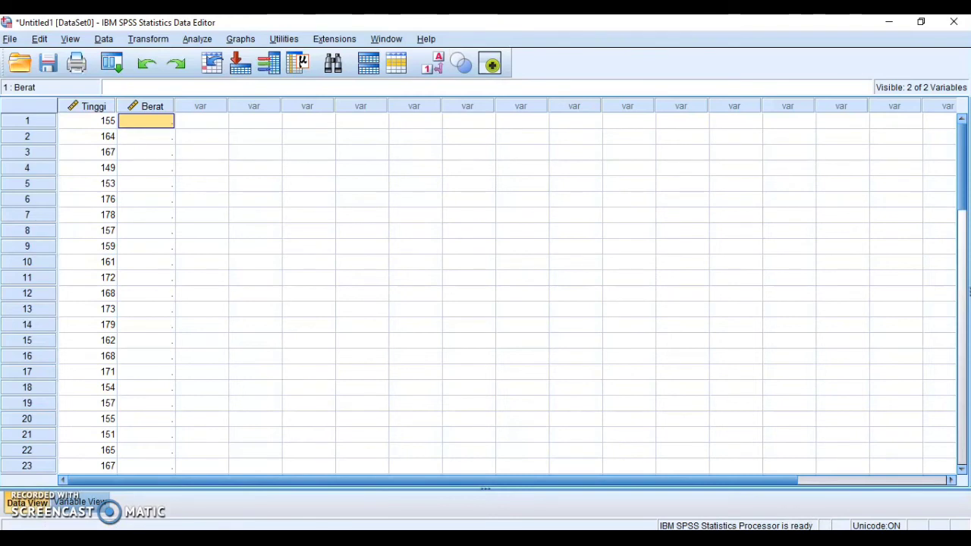
pyautogui.hotkey('ctrl', 'v')
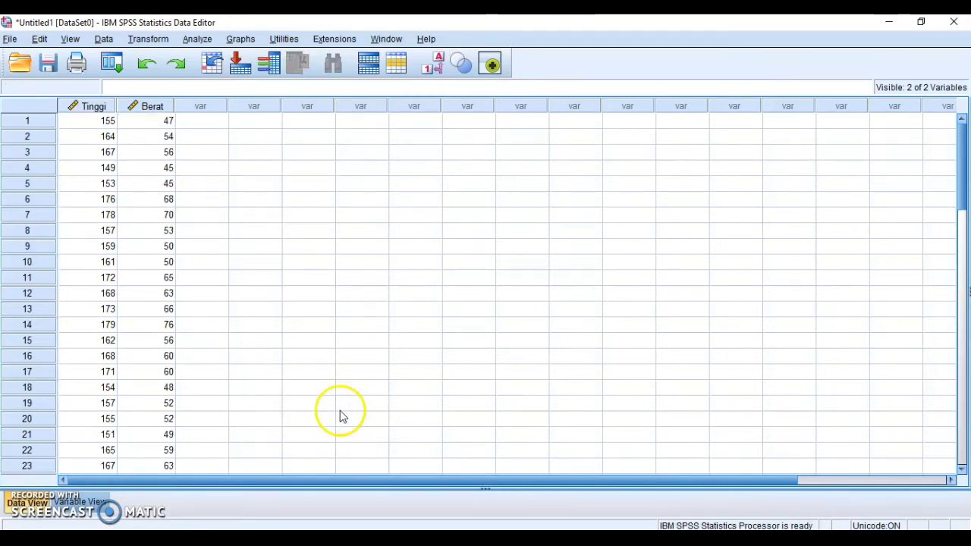
pyautogui.moveTo(960, 199); pyautogui.dragTo(339, 116)
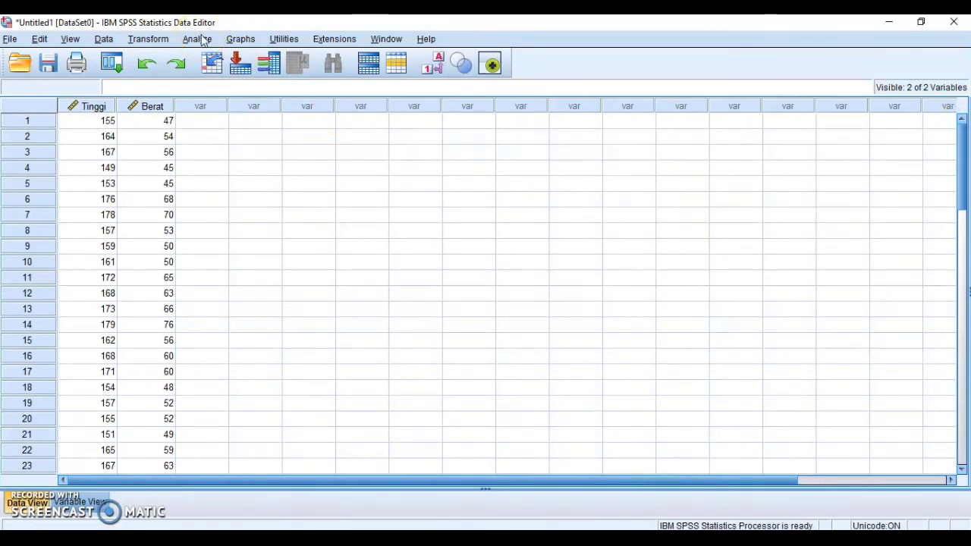
# Step: Save the dataset as Uji Normalitas in SPSS Statistics (*.sav) format in the SOAL UTS folder
pyautogui.moveTo(10, 39); pyautogui.dragTo(27, 128)
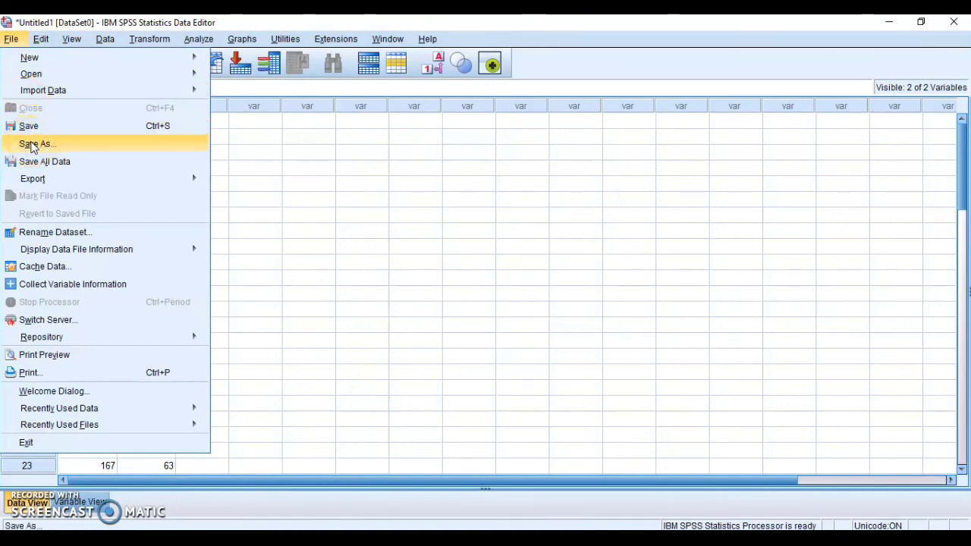
pyautogui.click(33, 147)
pyautogui.press('BackSpace')
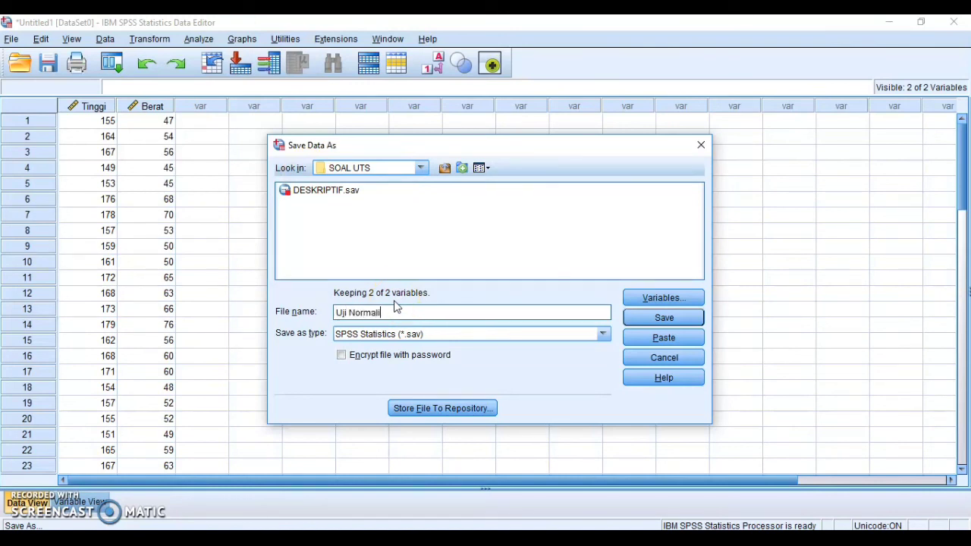
pyautogui.write('Uji Normalitas')
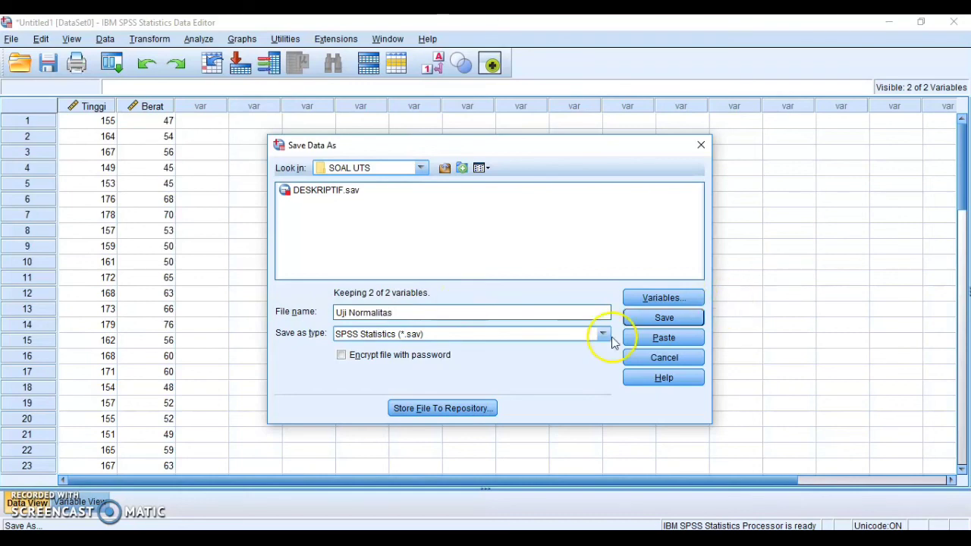
pyautogui.click(654, 320)
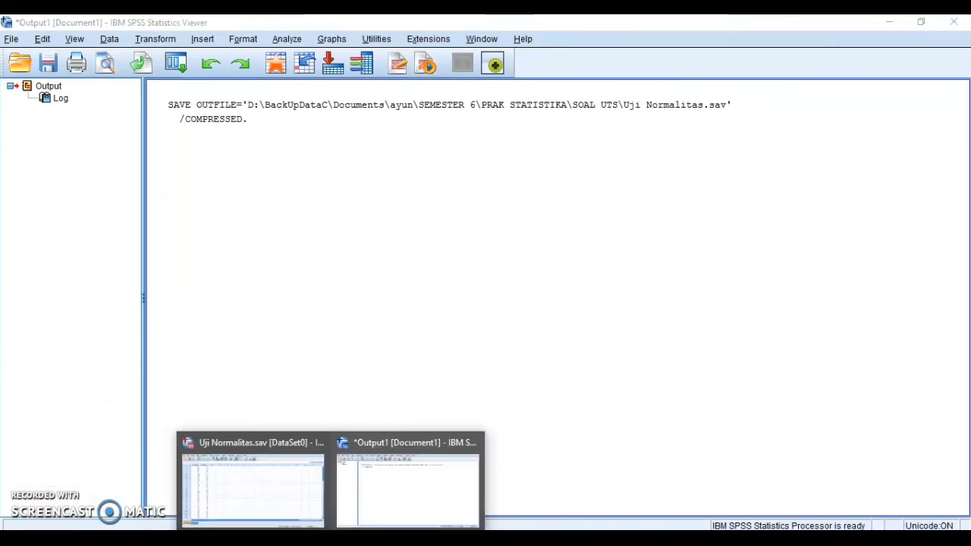
# Step: Set up a legacy 1-Sample K-S nonparametric test on the Uji Normalitas dataset with Tinggi Badan and Berat Badan as test variables
pyautogui.click(278, 512)
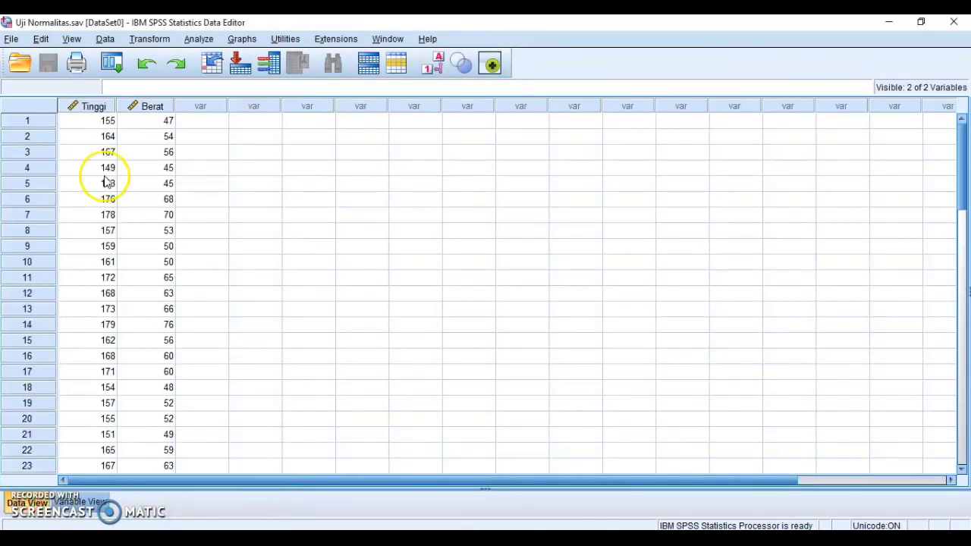
pyautogui.click(194, 39)
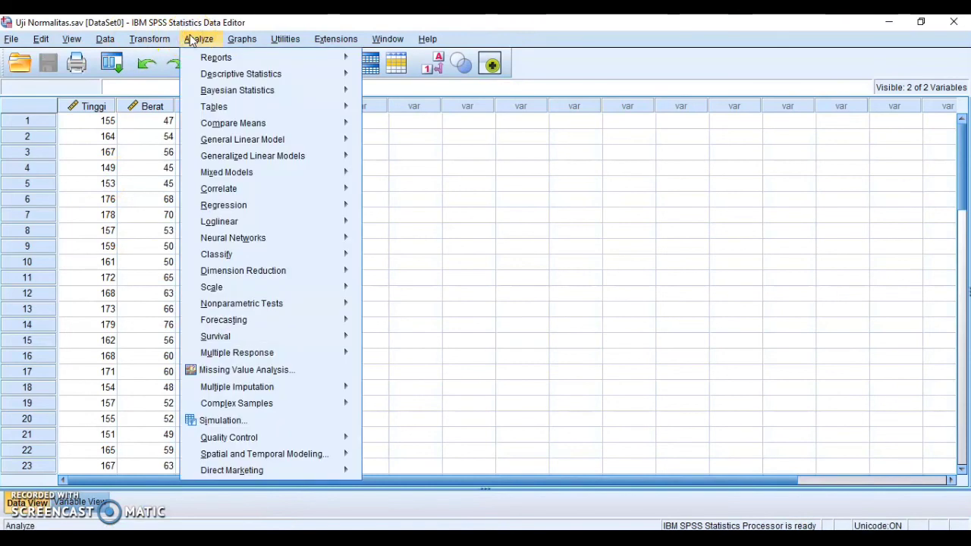
pyautogui.moveTo(282, 311)
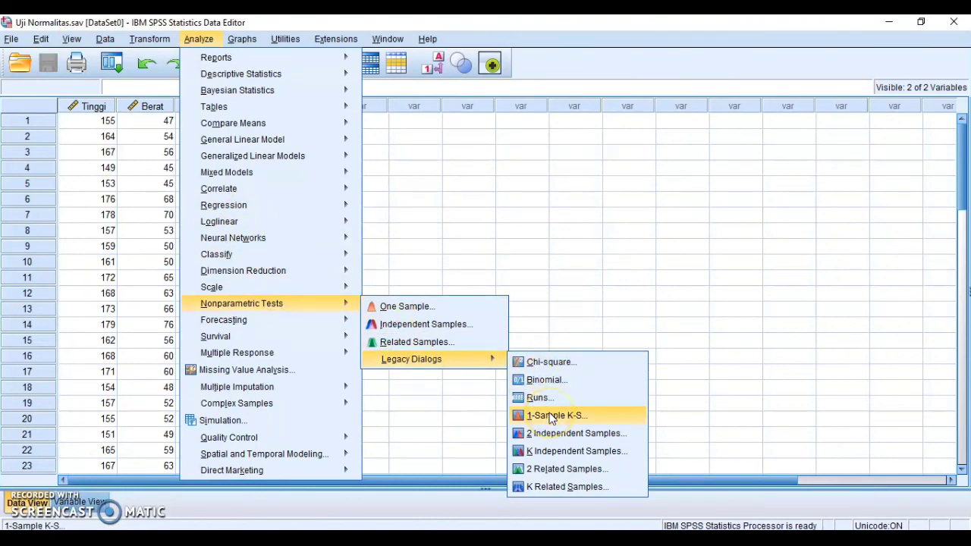
pyautogui.click(552, 417)
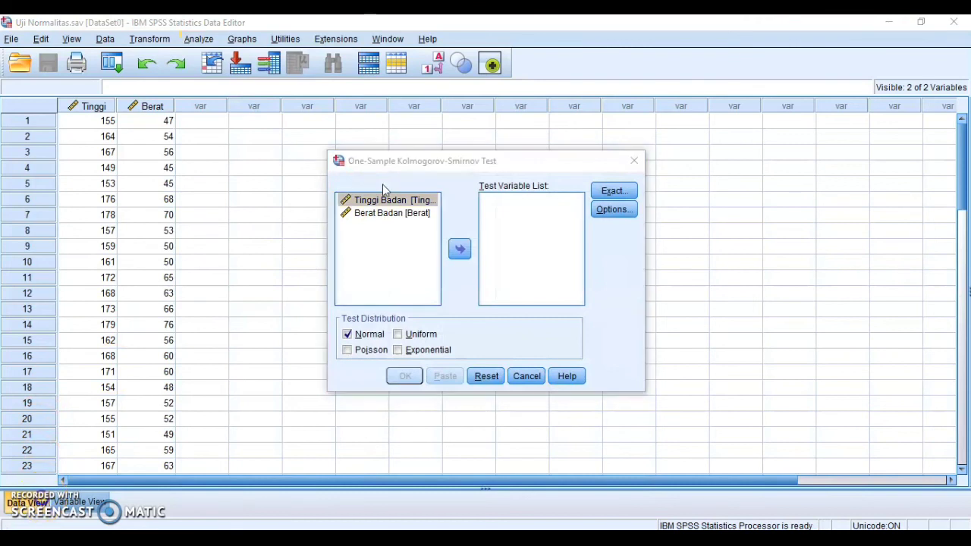
pyautogui.click(399, 198)
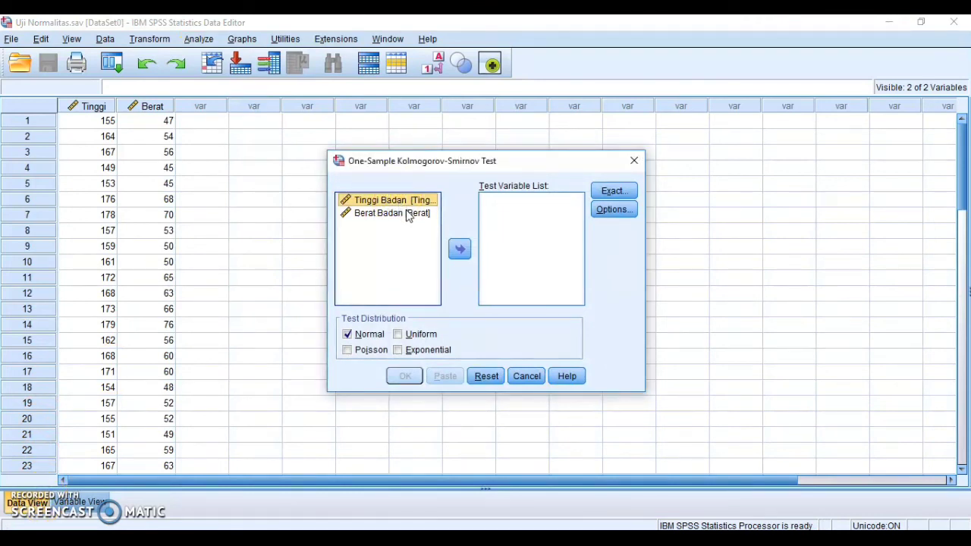
pyautogui.click(407, 213)
pyautogui.click(403, 199)
pyautogui.click(458, 248)
pyautogui.click(407, 202)
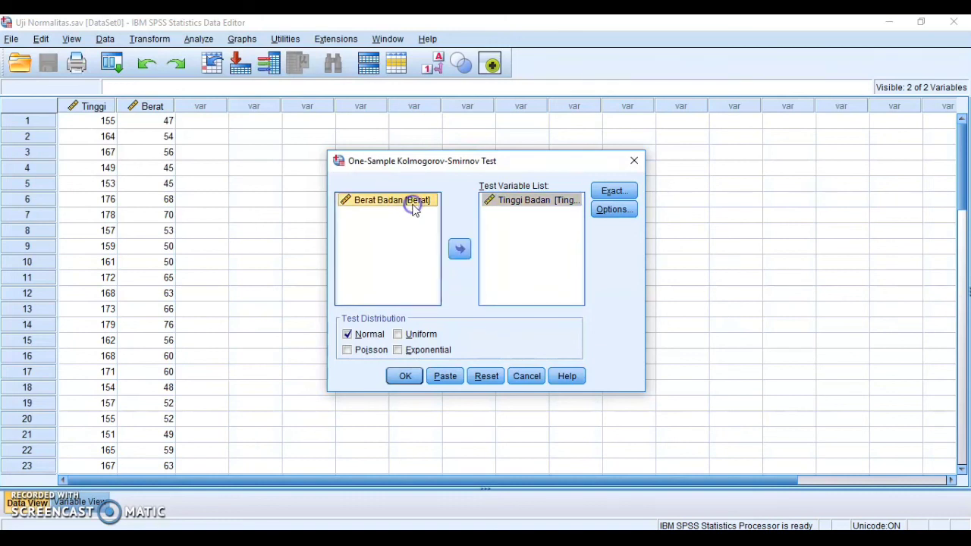
pyautogui.click(461, 253)
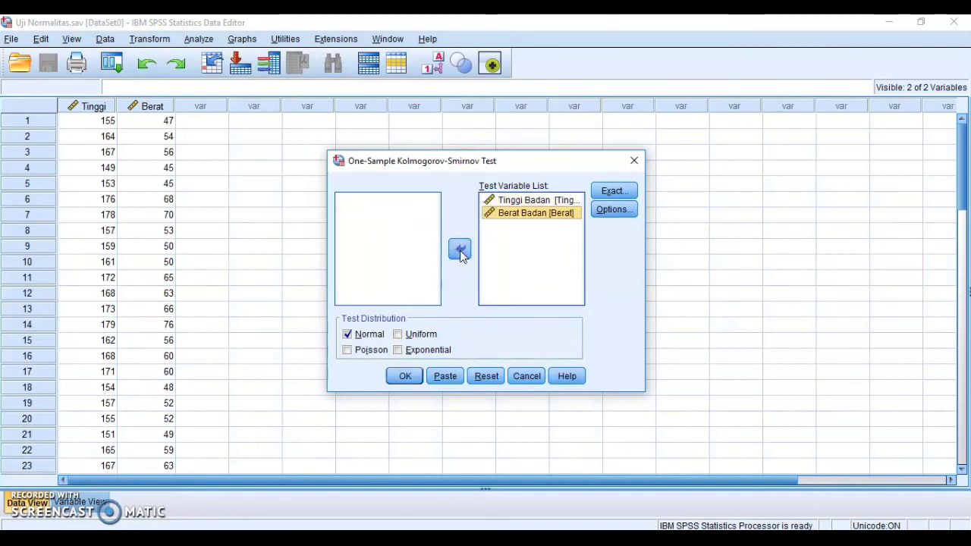
# Step: Keep Normal as the only test distribution and run the One-Sample Kolmogorov-Smirnov test
pyautogui.click(348, 335)
pyautogui.click(348, 335)
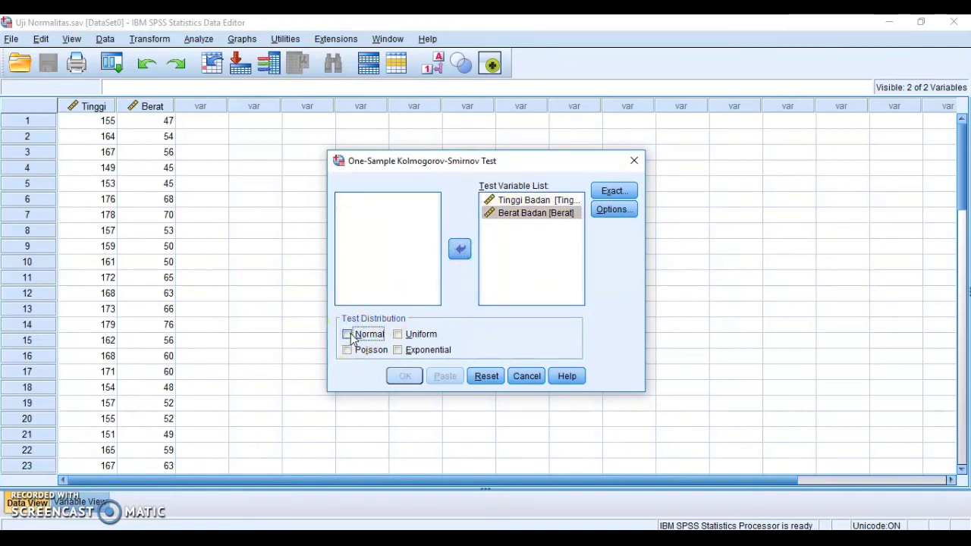
pyautogui.click(349, 334)
pyautogui.click(415, 381)
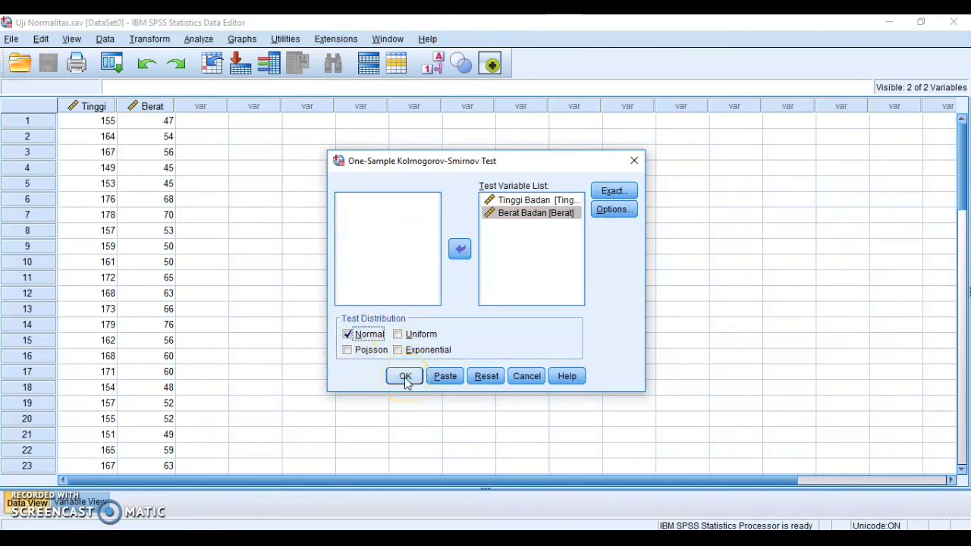
pyautogui.click(404, 377)
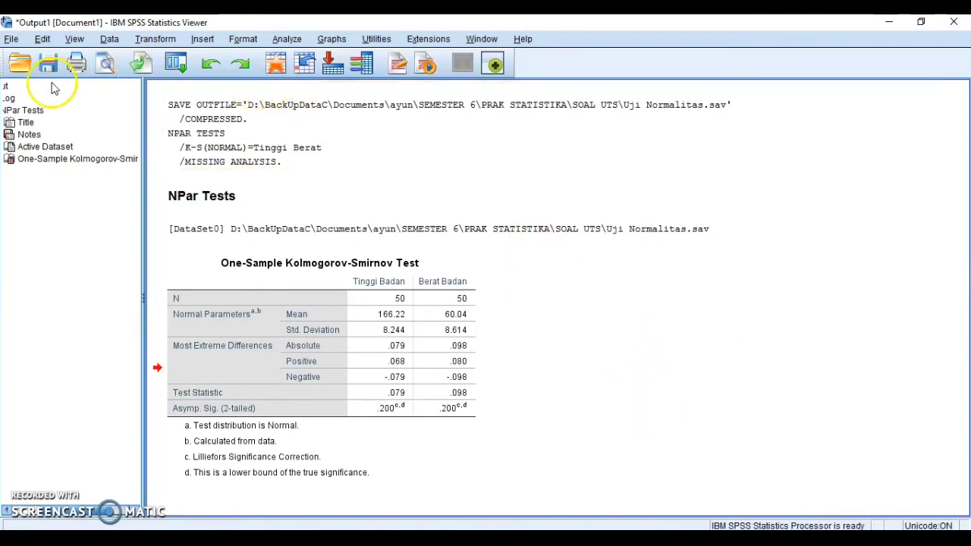
# Step: Save the test output as the viewer file Output UJI NORMALITAS in the SOAL UTS folder and return to the Uji Normalitas data
pyautogui.click(11, 40)
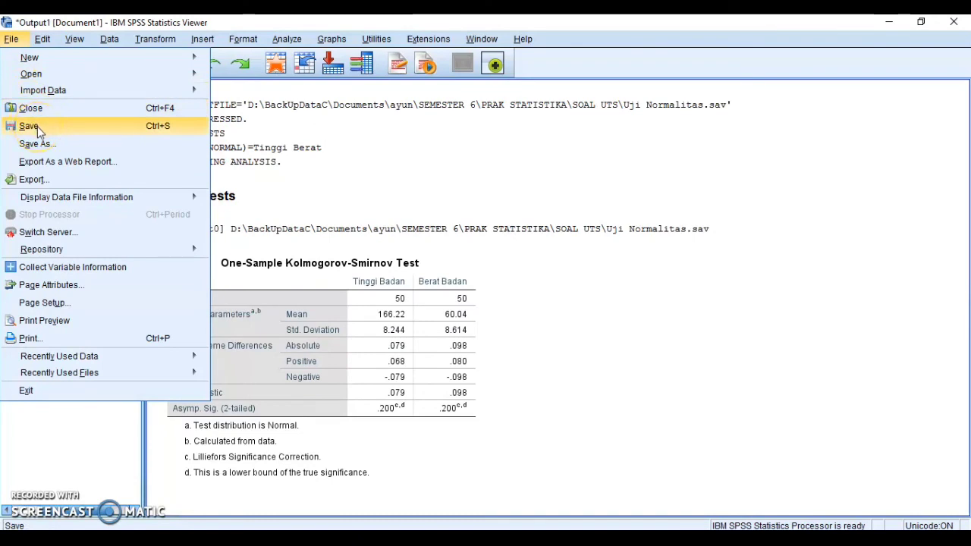
pyautogui.click(37, 147)
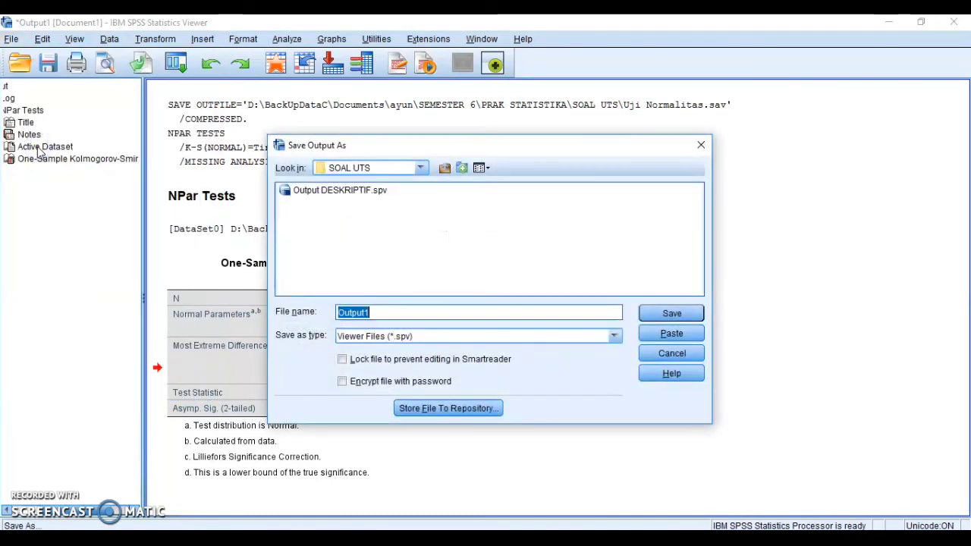
pyautogui.press('BackSpace')
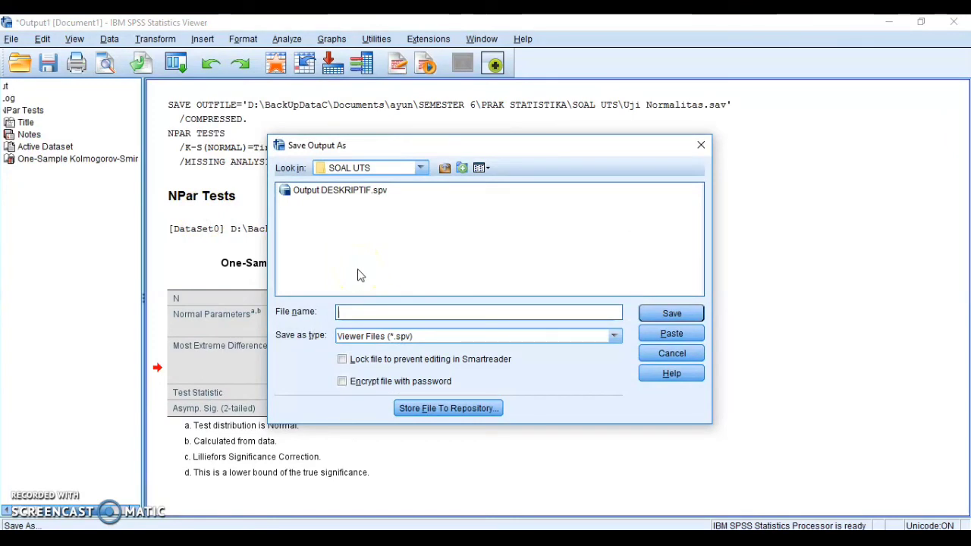
pyautogui.write('Out')
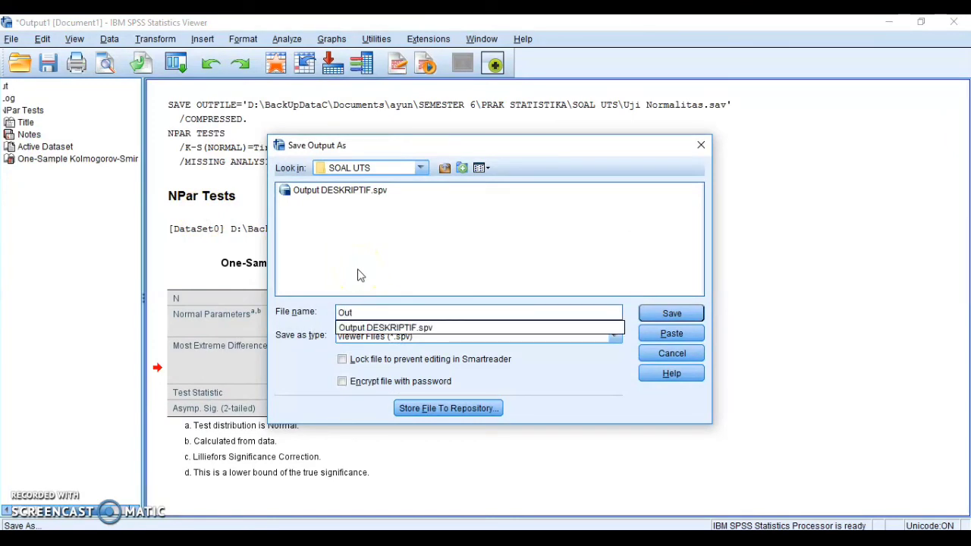
pyautogui.write('put UJI NORMALITAS')
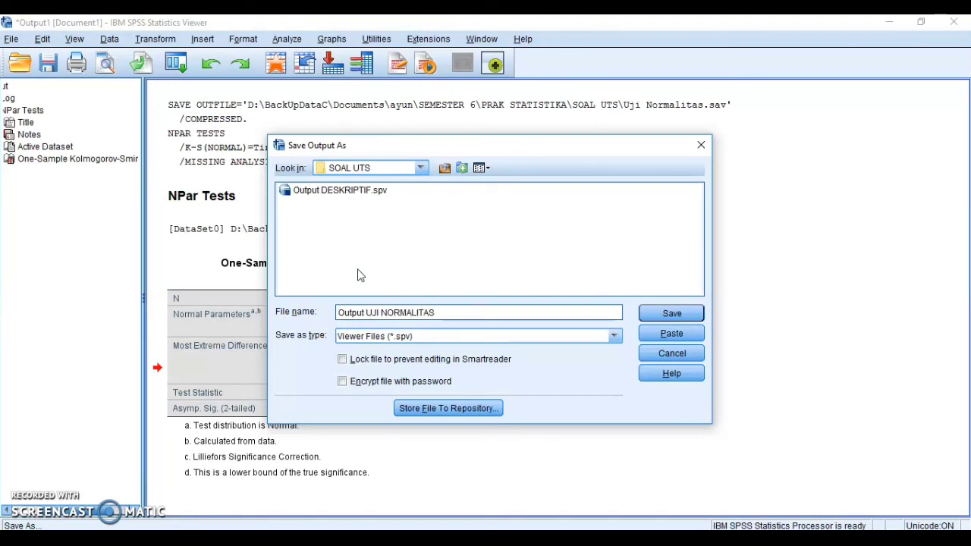
pyautogui.click(671, 314)
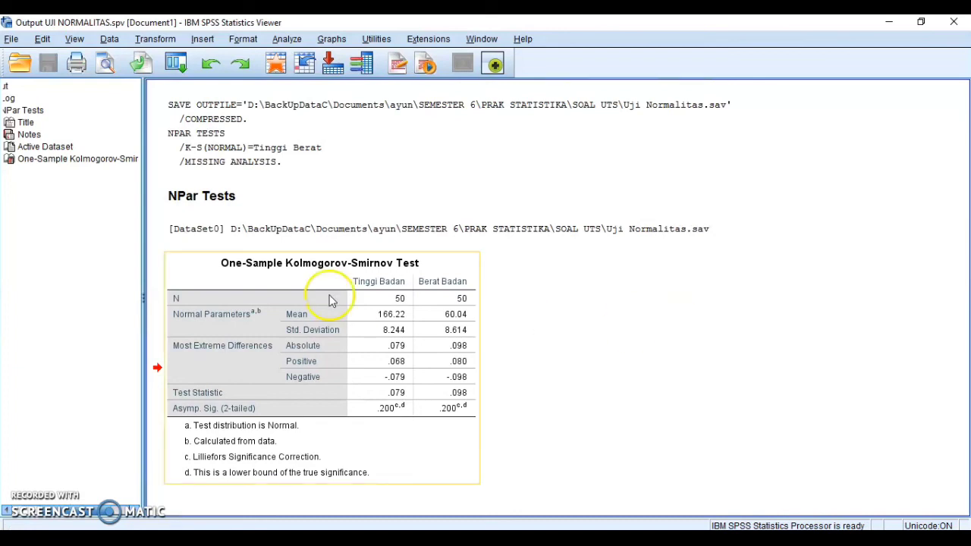
pyautogui.moveTo(331, 539)
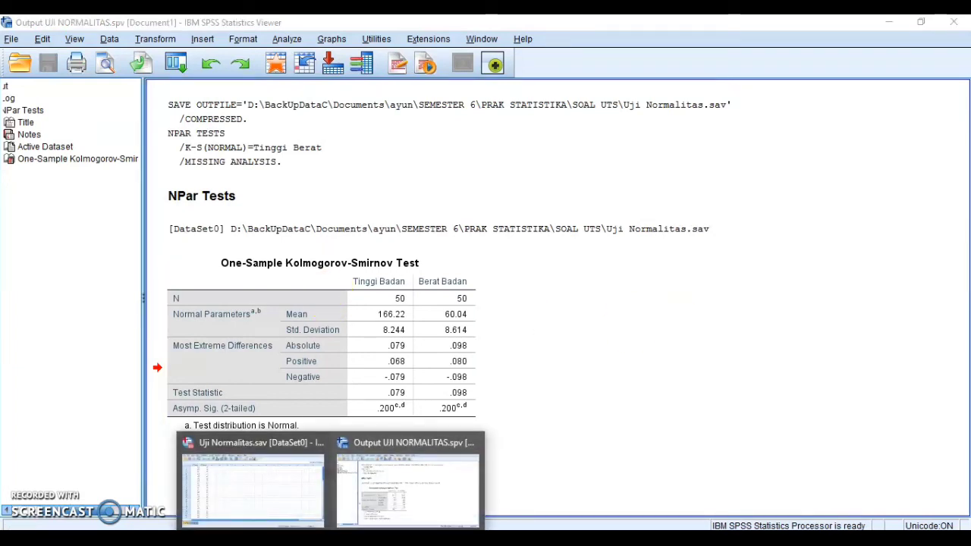
pyautogui.click(238, 488)
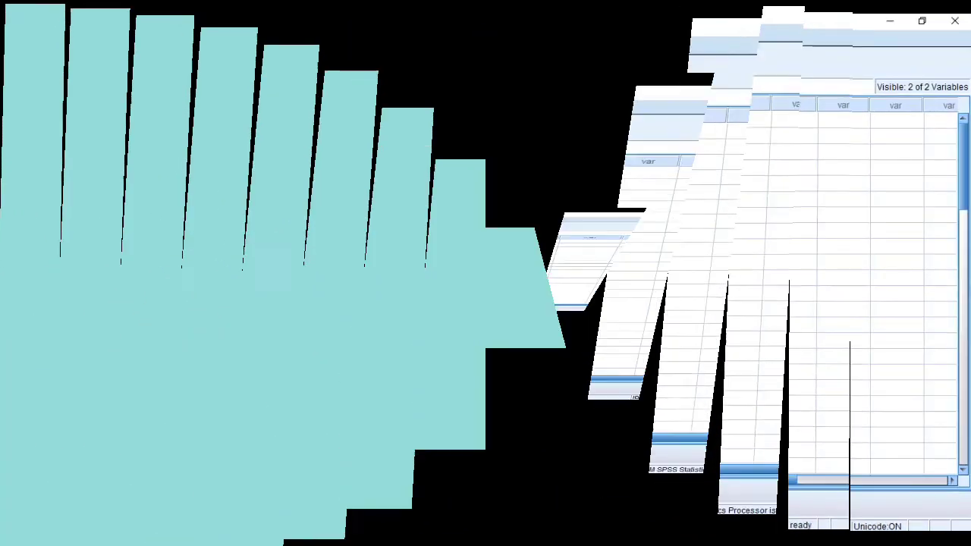